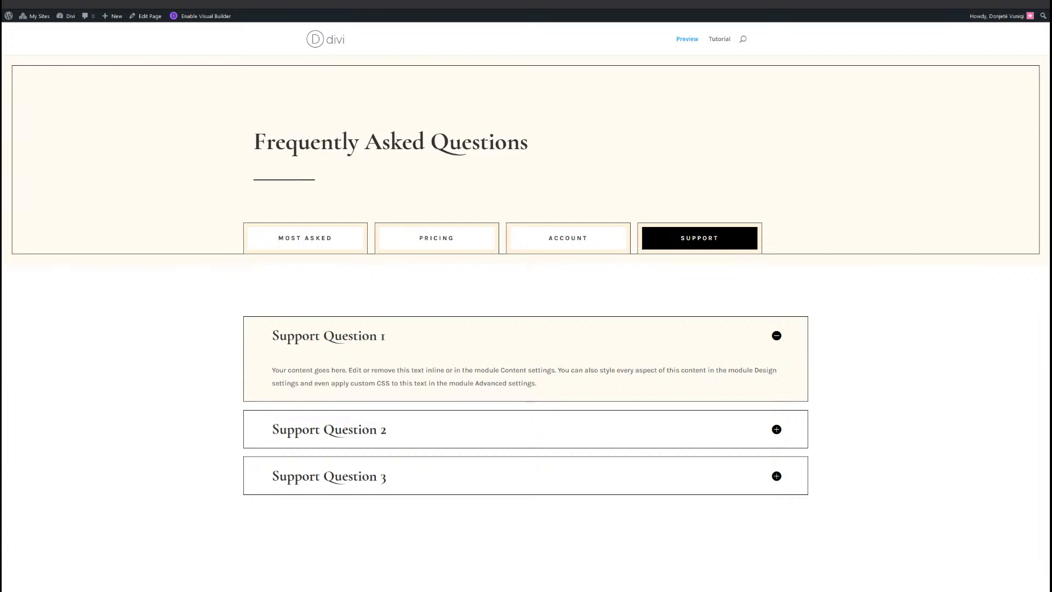
# Preview the FAQ page by switching between the Most Asked, Pricing, Account and Support question categories
pyautogui.click(345, 237)
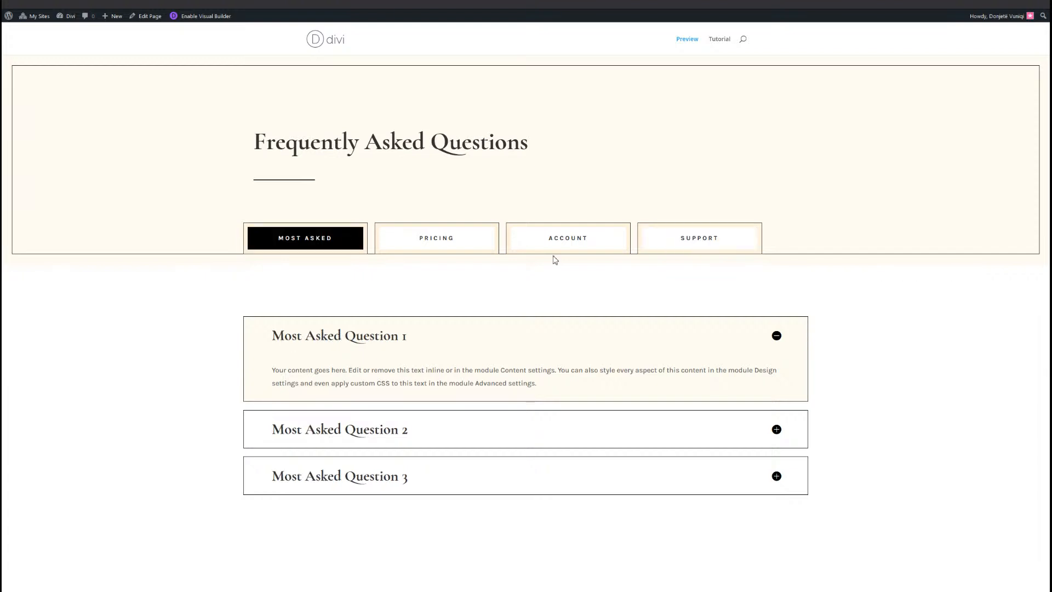
pyautogui.click(455, 237)
pyautogui.click(573, 236)
pyautogui.click(695, 243)
pyautogui.click(594, 241)
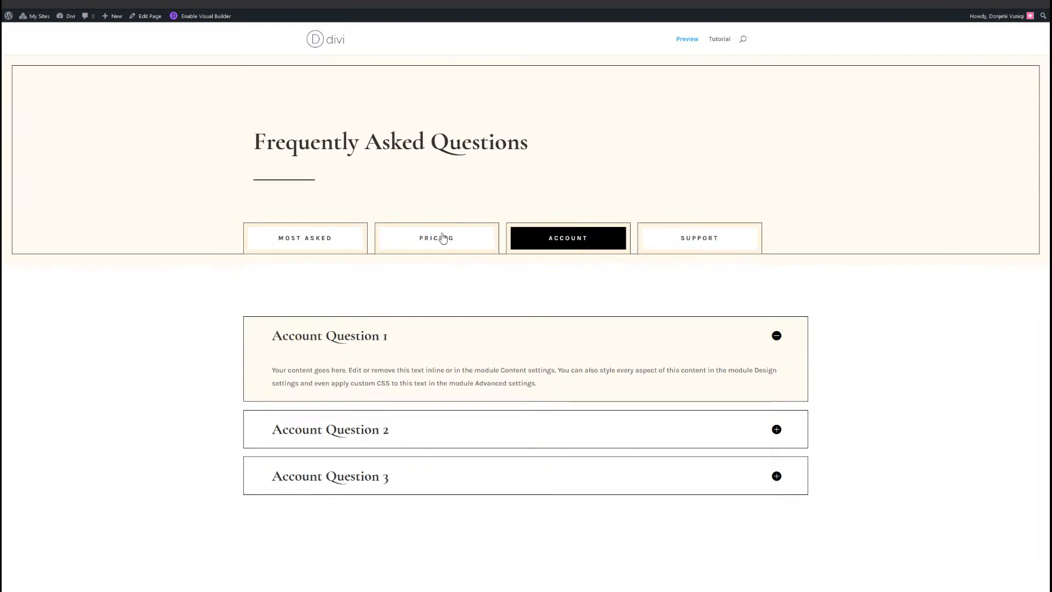
pyautogui.click(445, 238)
pyautogui.click(278, 250)
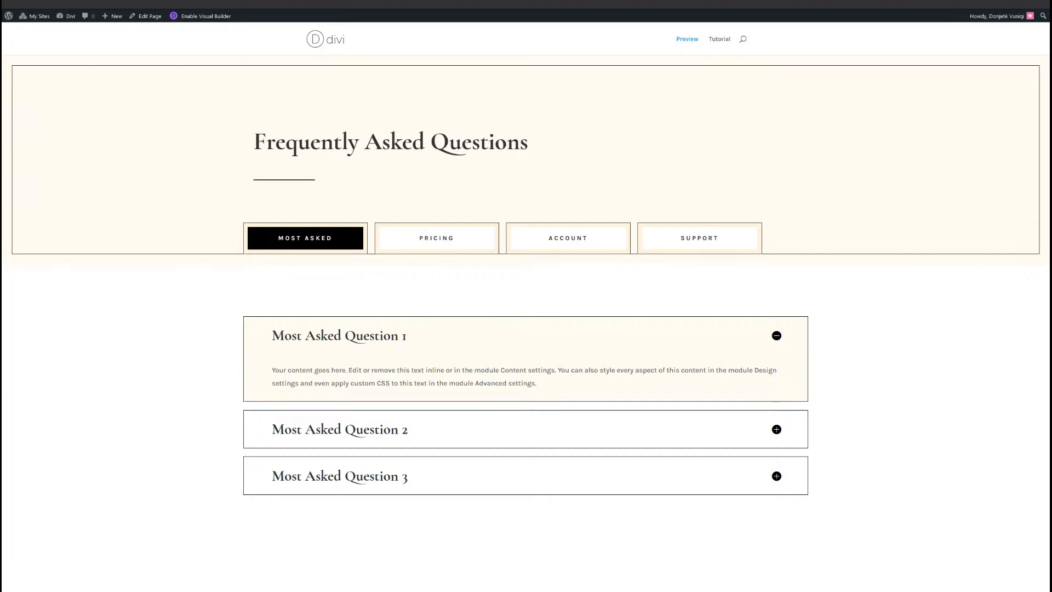
pyautogui.click(425, 241)
pyautogui.click(548, 249)
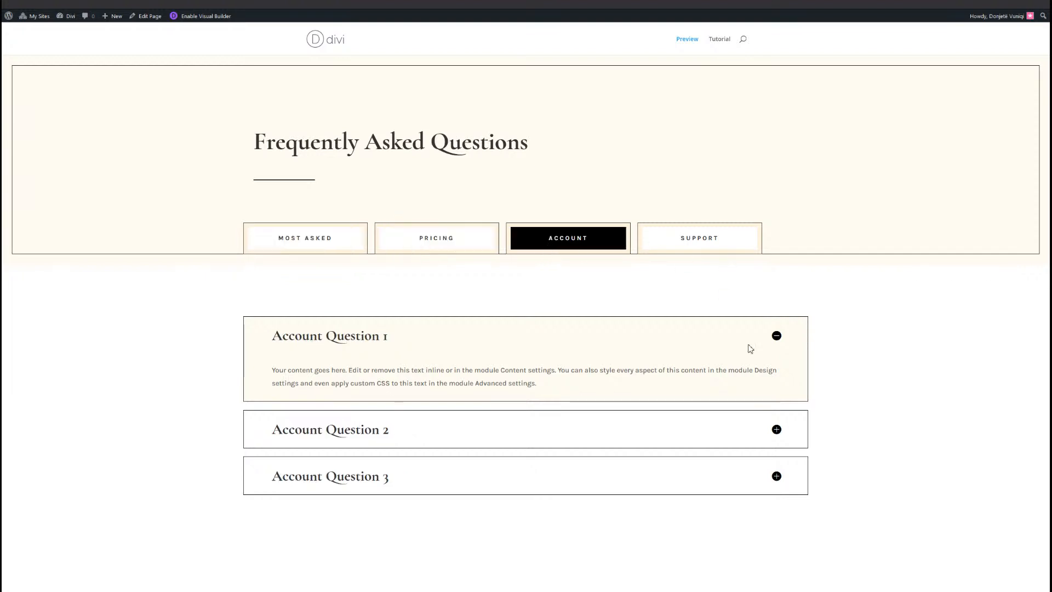
# Expand Account Questions 2 and 3, and check the Support, Pricing and Most Asked categories again
pyautogui.click(777, 429)
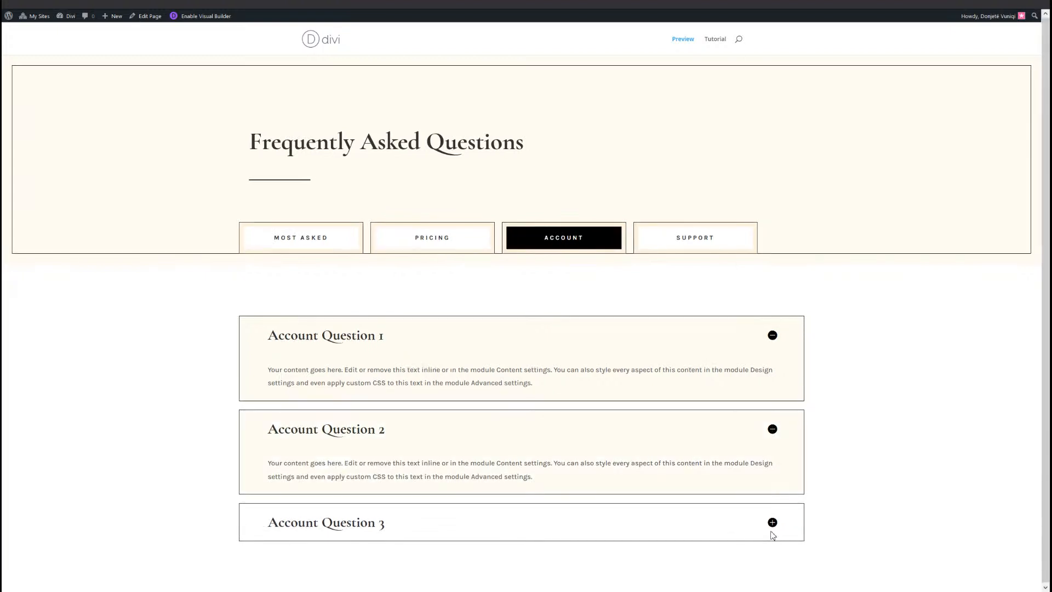
pyautogui.click(772, 524)
pyautogui.click(663, 242)
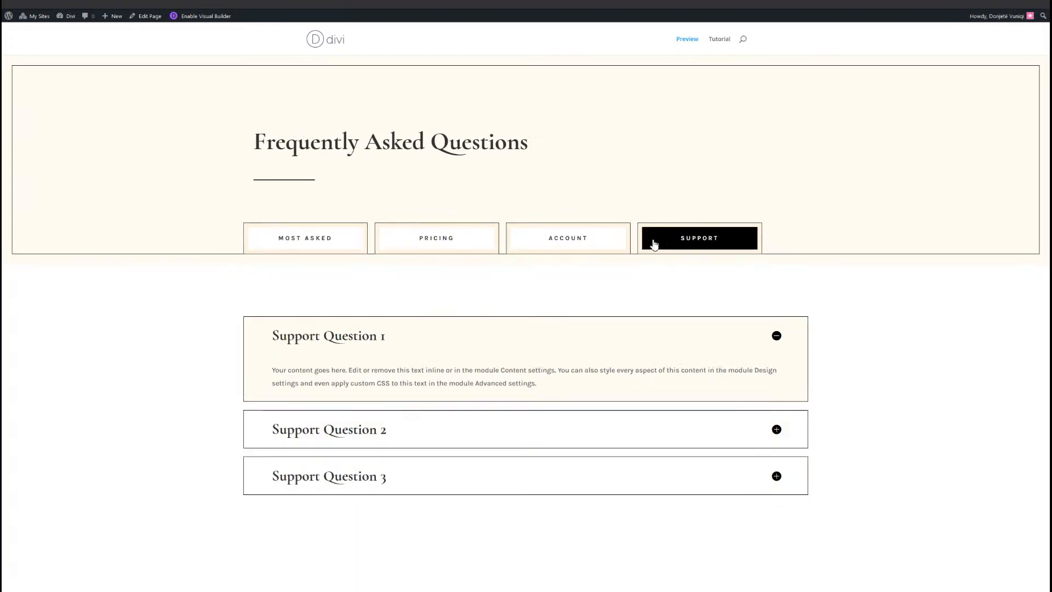
pyautogui.click(440, 239)
pyautogui.click(338, 241)
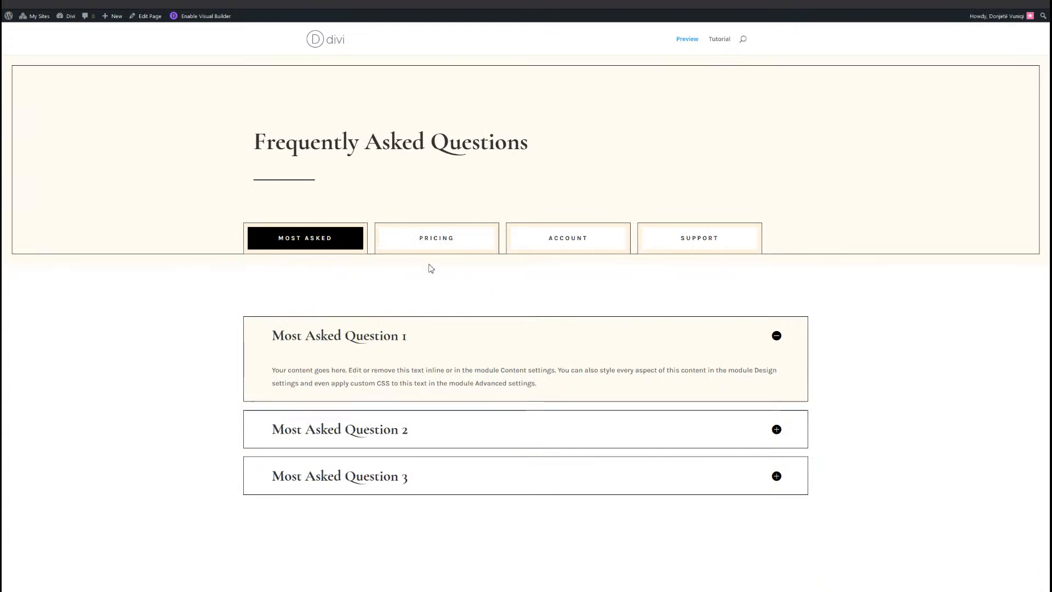
# Narrow the page with the browser's developer tools and test all four FAQ category tabs in the responsive layout
pyautogui.hotkey('ctrl', 'shift', 'i')
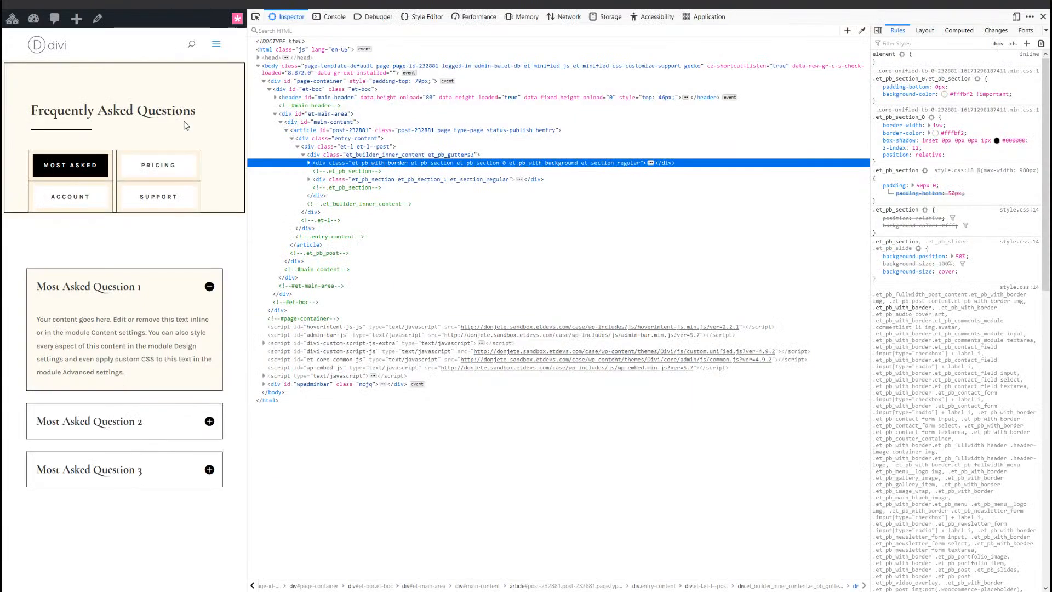
pyautogui.click(170, 169)
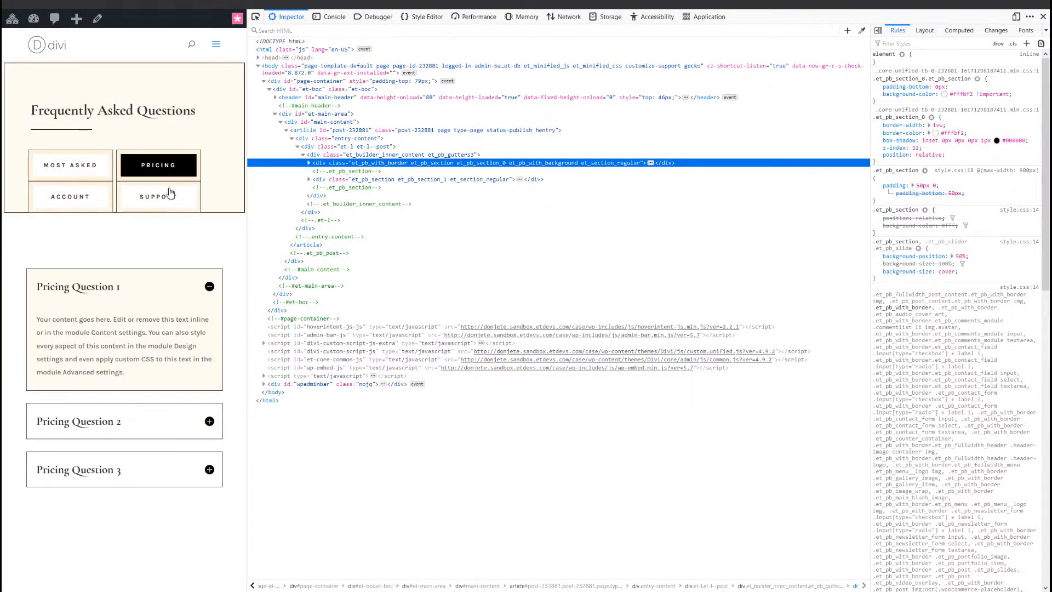
pyautogui.click(165, 204)
pyautogui.click(82, 200)
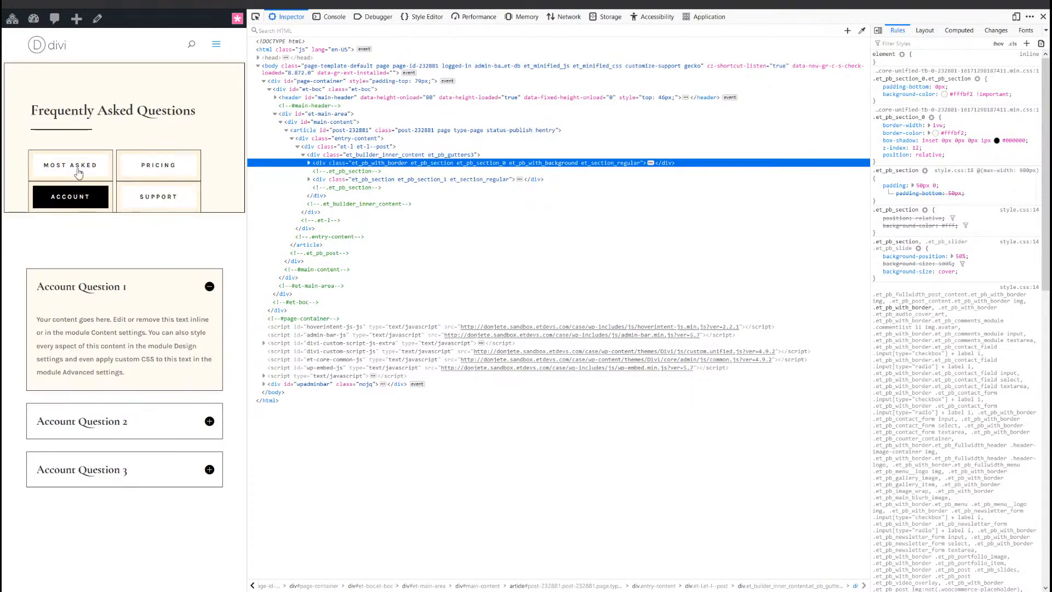
pyautogui.click(79, 171)
pyautogui.click(146, 174)
pyautogui.click(150, 196)
pyautogui.click(83, 202)
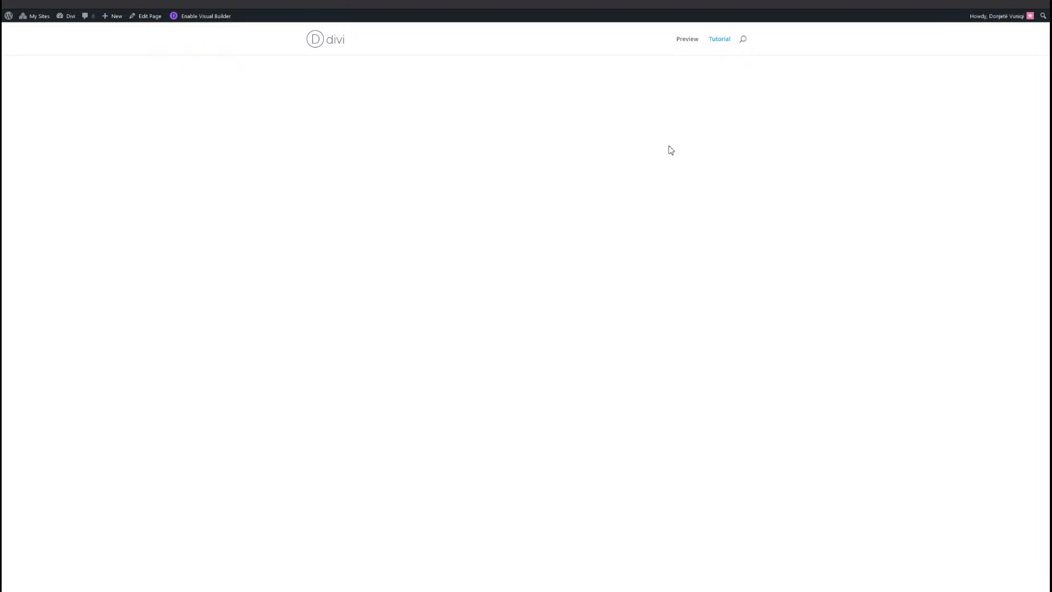
# Start building the blank Tutorial page from scratch in the Visual Builder, without inserting a row
pyautogui.click(200, 20)
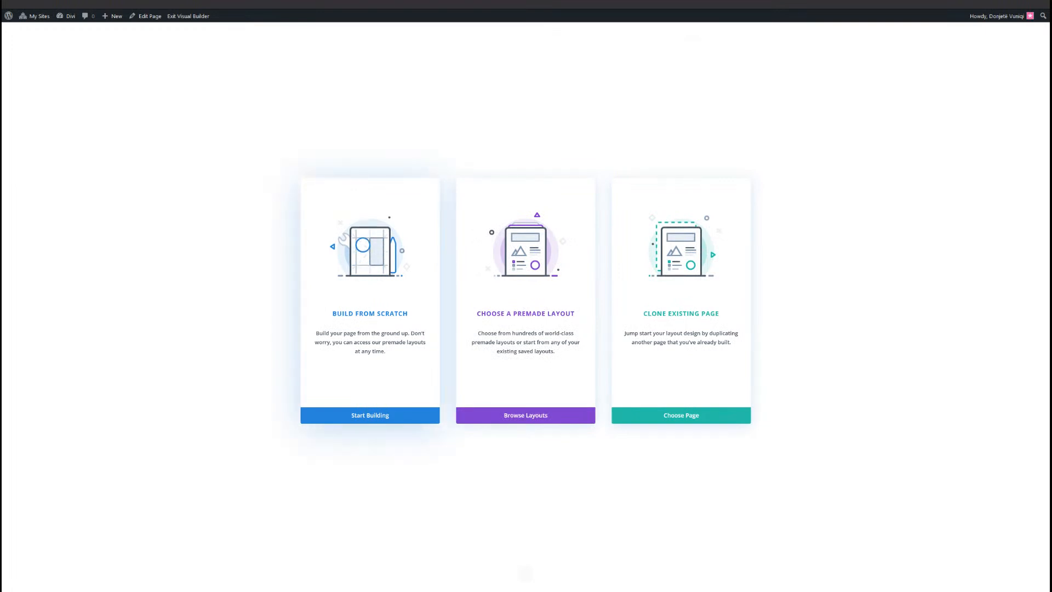
pyautogui.click(376, 416)
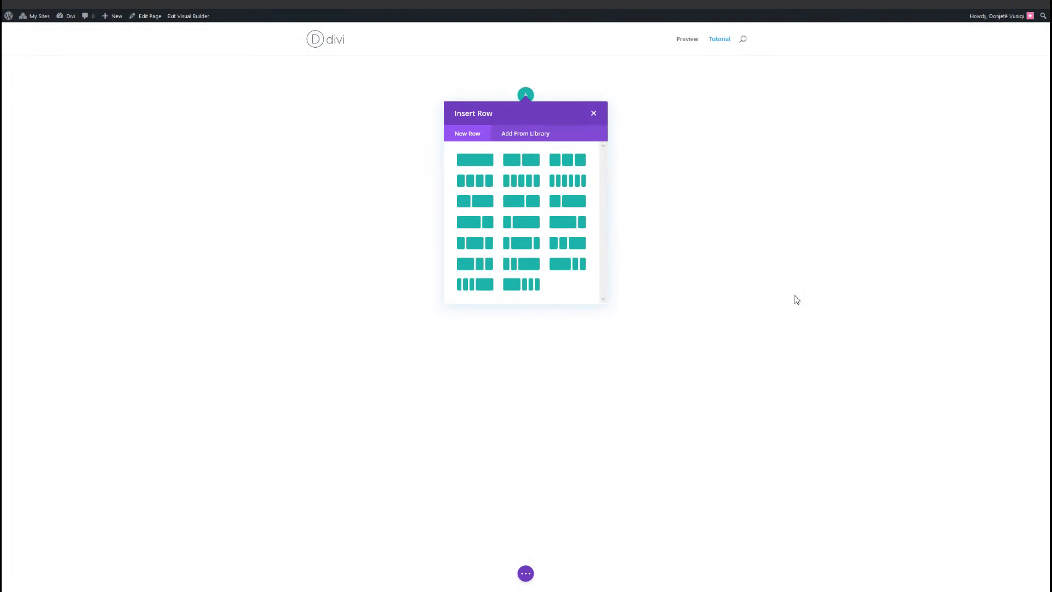
pyautogui.click(355, 109)
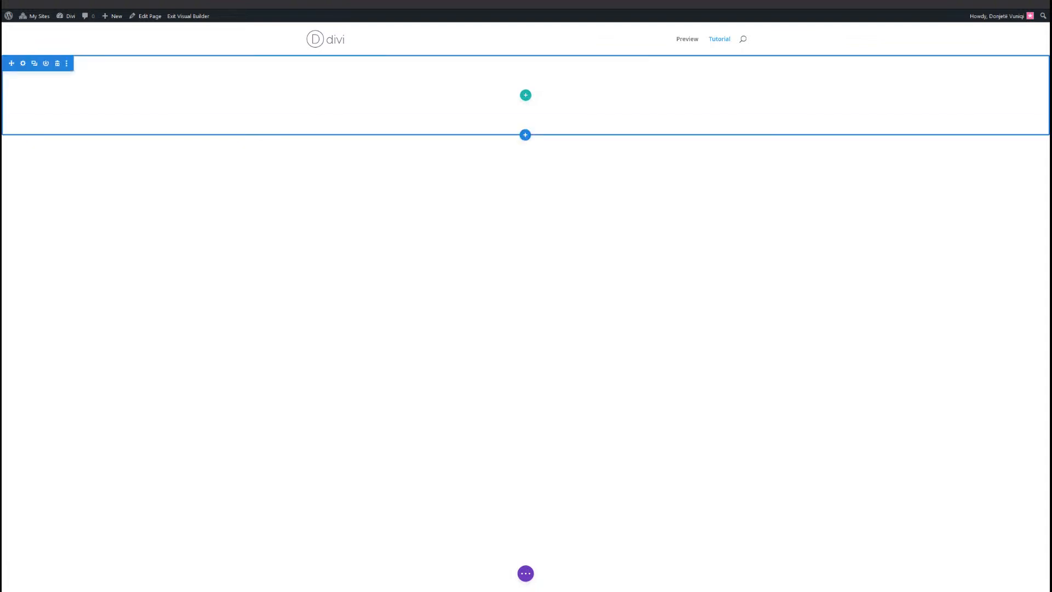
# Open the empty section's settings and set its background color to #fffbf2
pyautogui.click(23, 64)
pyautogui.moveTo(444, 105); pyautogui.dragTo(364, 101)
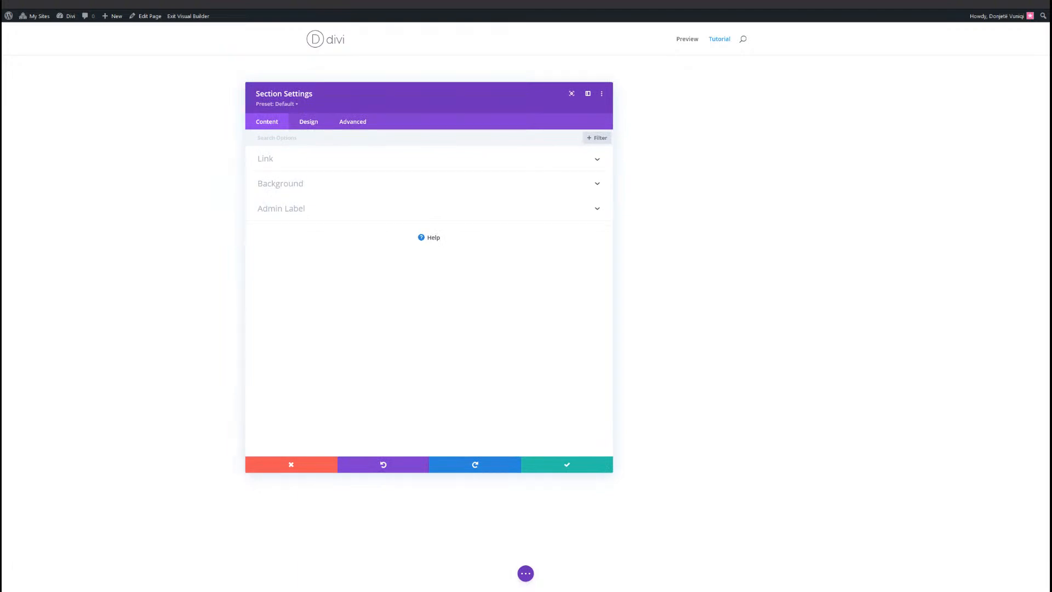
pyautogui.click(282, 185)
pyautogui.click(289, 250)
pyautogui.write('#fffbf2')
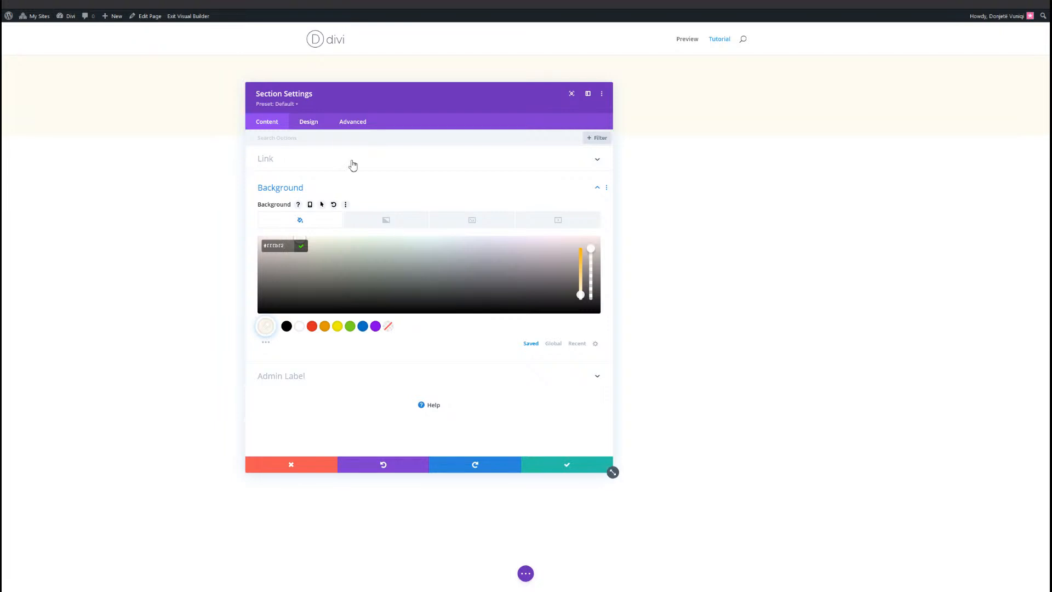
# Set the section's bottom padding to 0px
pyautogui.click(313, 125)
pyautogui.click(316, 235)
pyautogui.click(369, 268)
pyautogui.write('0px')
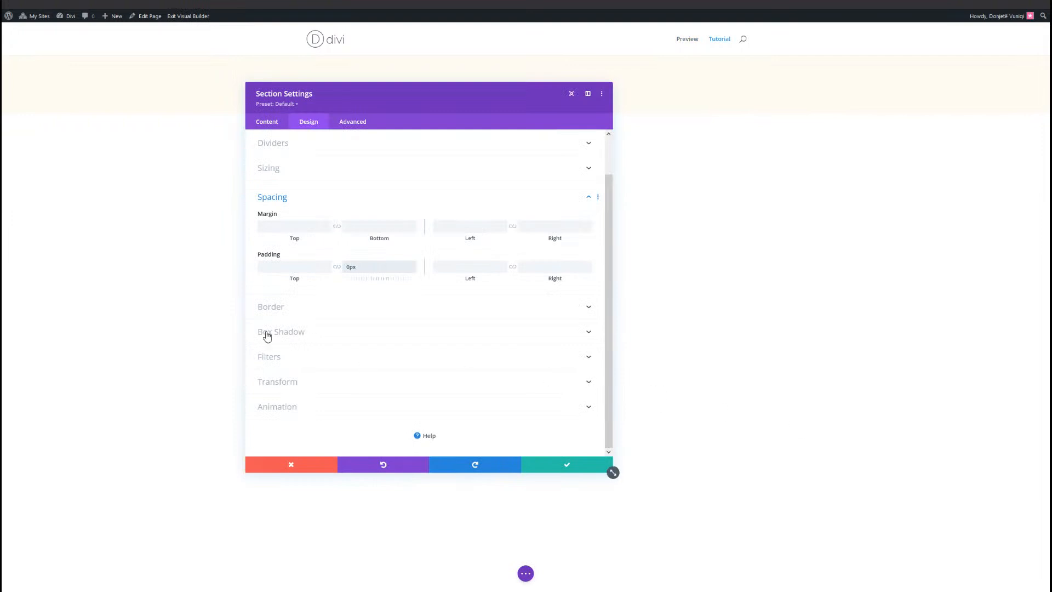
# Give the section a solid border on all sides, 1vw wide and colored #fffbf2
pyautogui.click(291, 311)
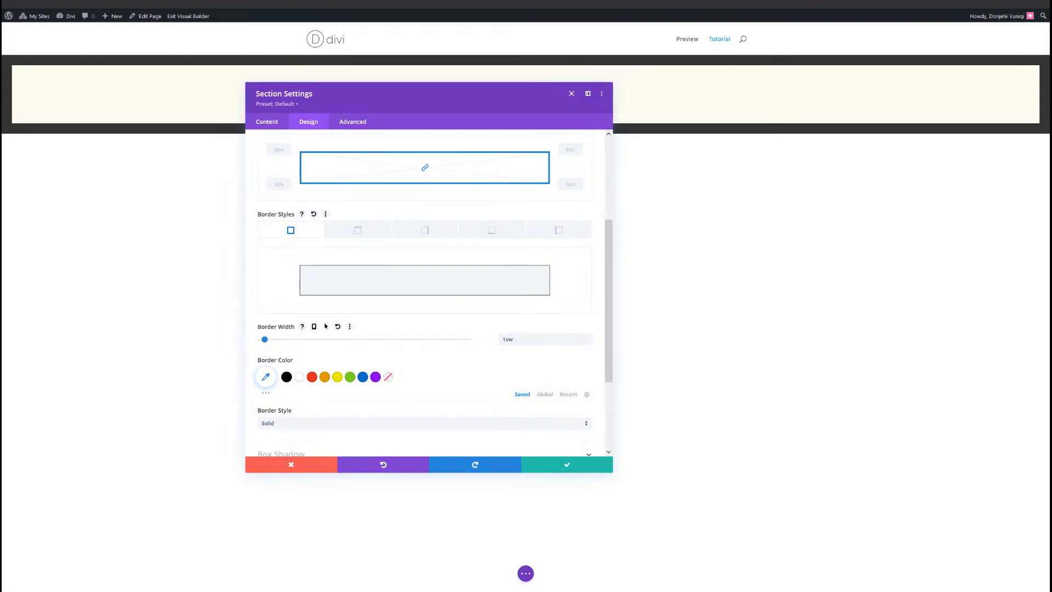
pyautogui.click(266, 376)
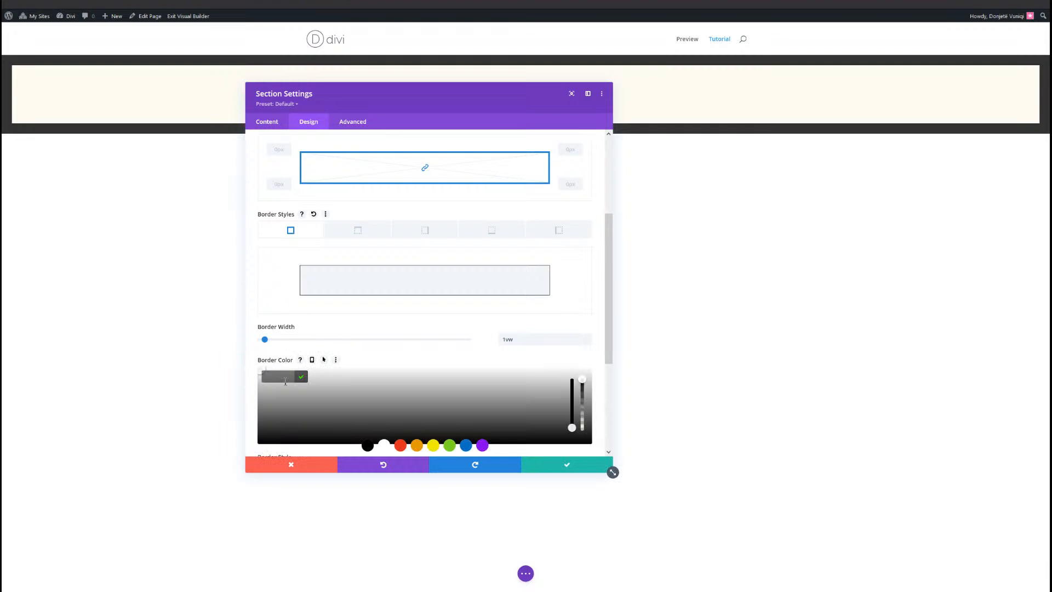
pyautogui.write('fffbf2')
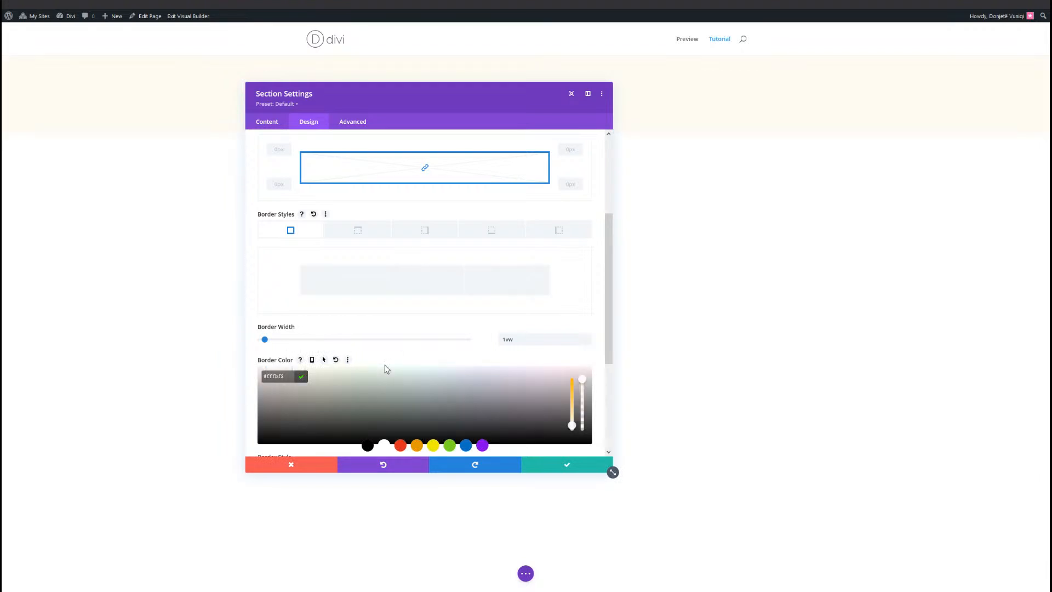
pyautogui.click(396, 364)
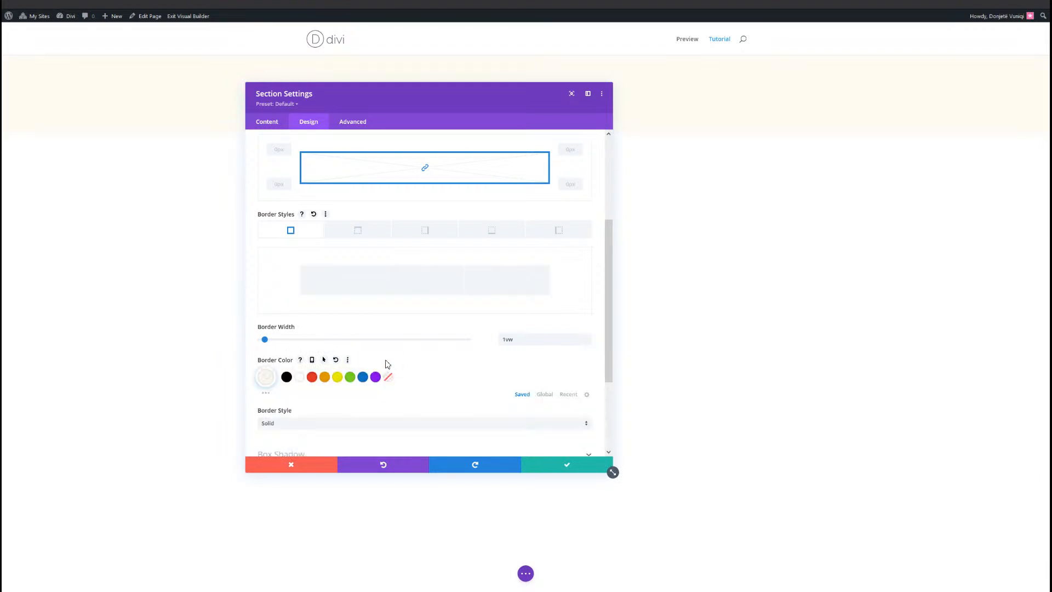
pyautogui.scroll(-1, 388, 364)
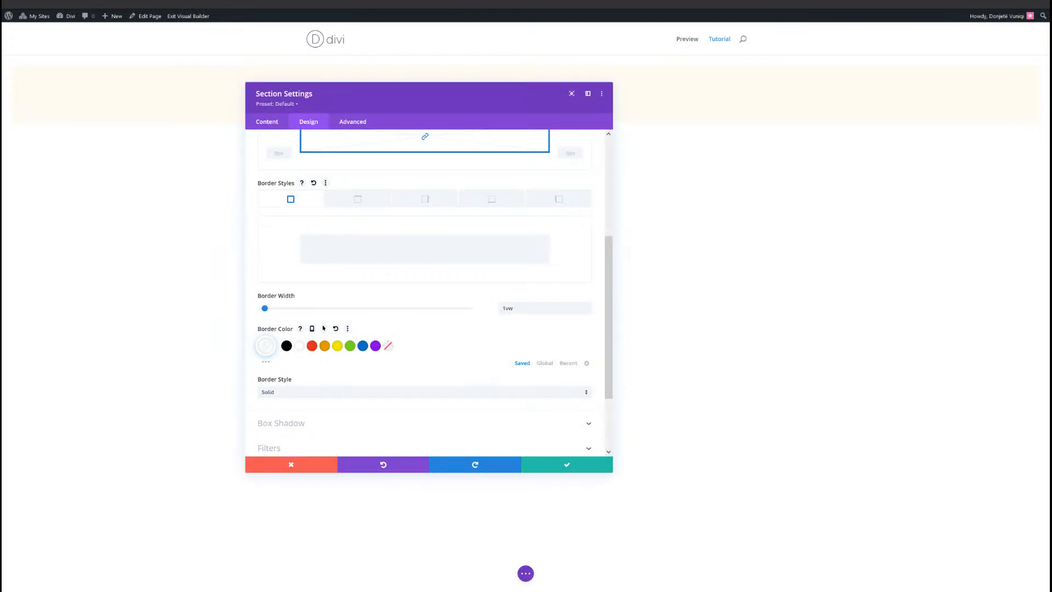
pyautogui.click(266, 345)
pyautogui.write('#fffbf2')
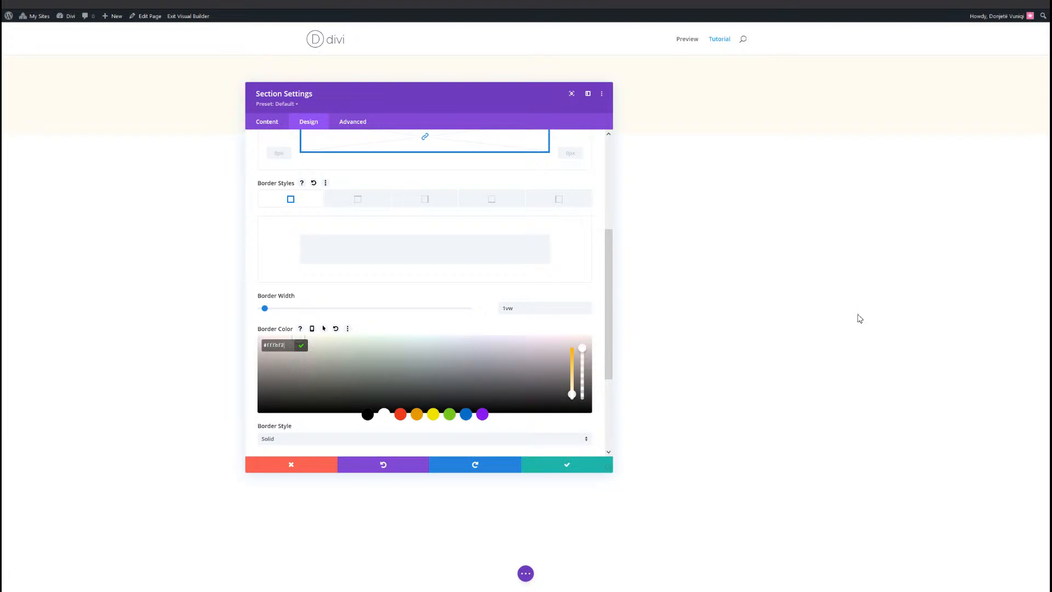
pyautogui.scroll(-2, 401, 327)
pyautogui.click(318, 386)
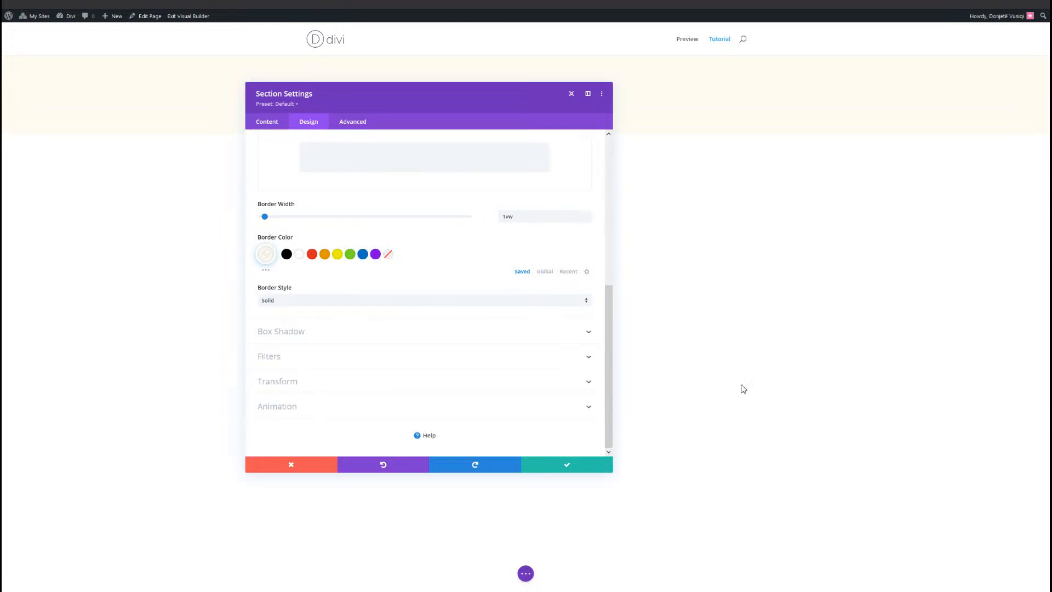
# Apply the sixth box shadow preset to the section with a 0px vertical position and 1px spread strength
pyautogui.click(377, 334)
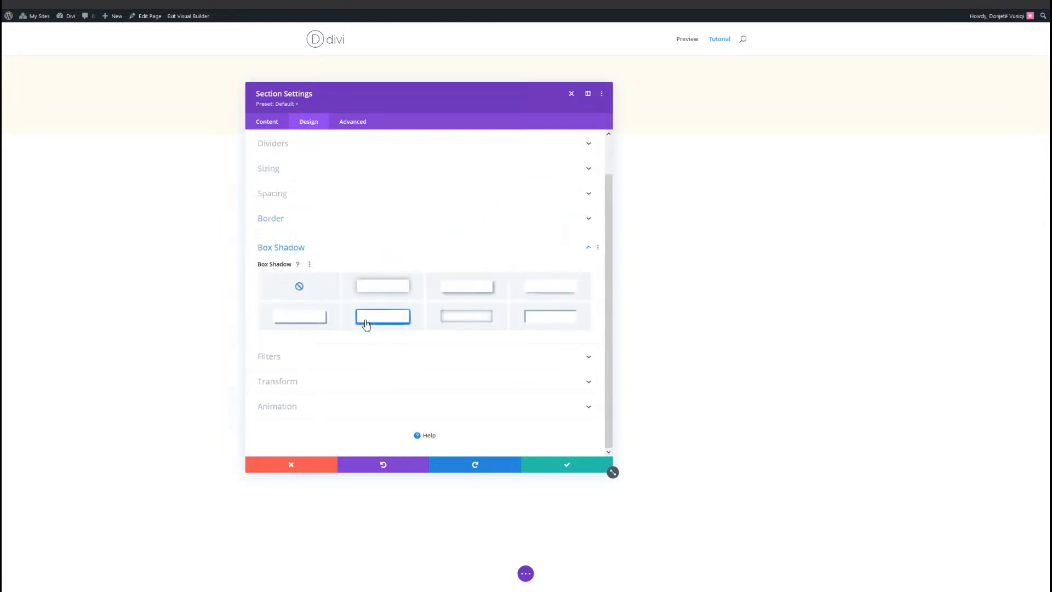
pyautogui.click(366, 323)
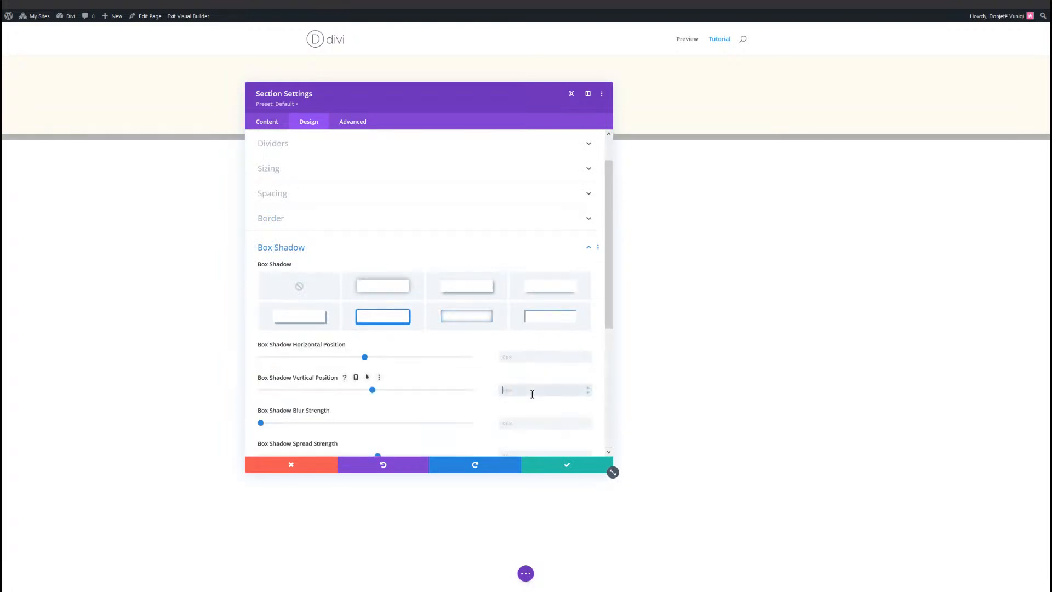
pyautogui.click(532, 394)
pyautogui.write('0')
pyautogui.scroll(-2, 533, 378)
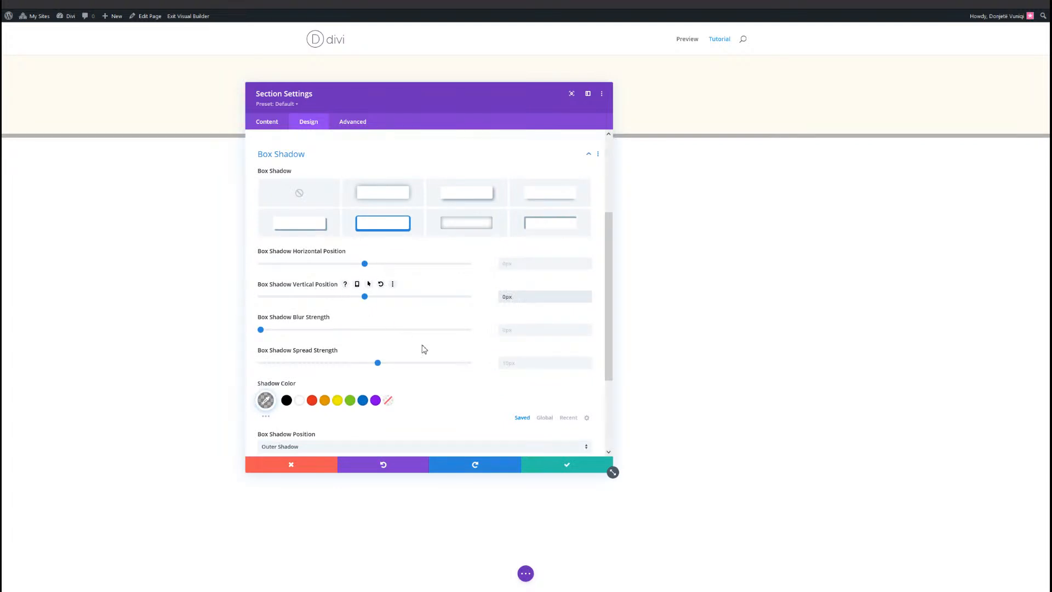
pyautogui.click(521, 362)
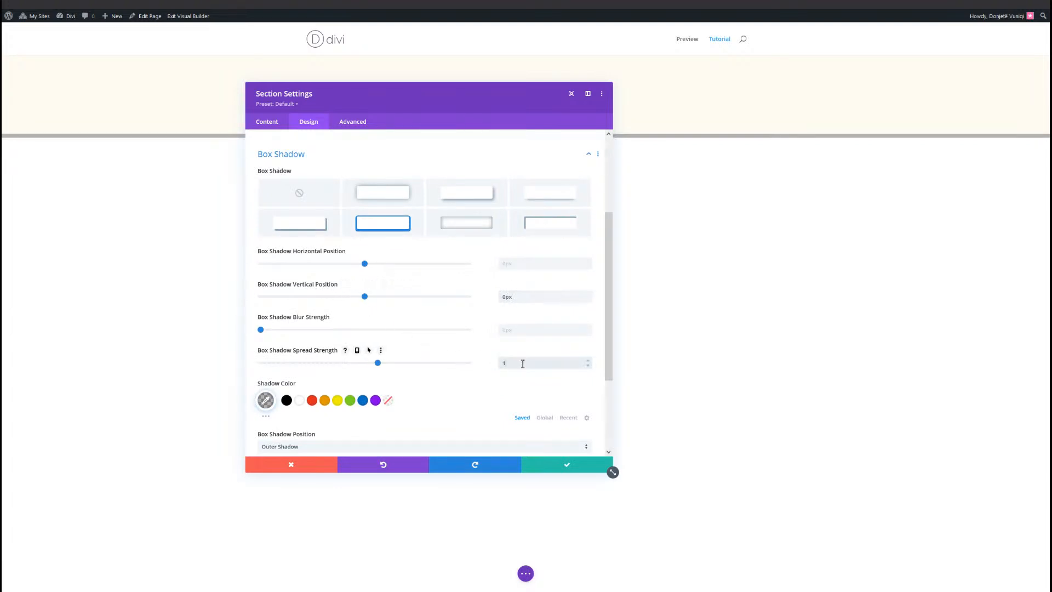
pyautogui.write('px')
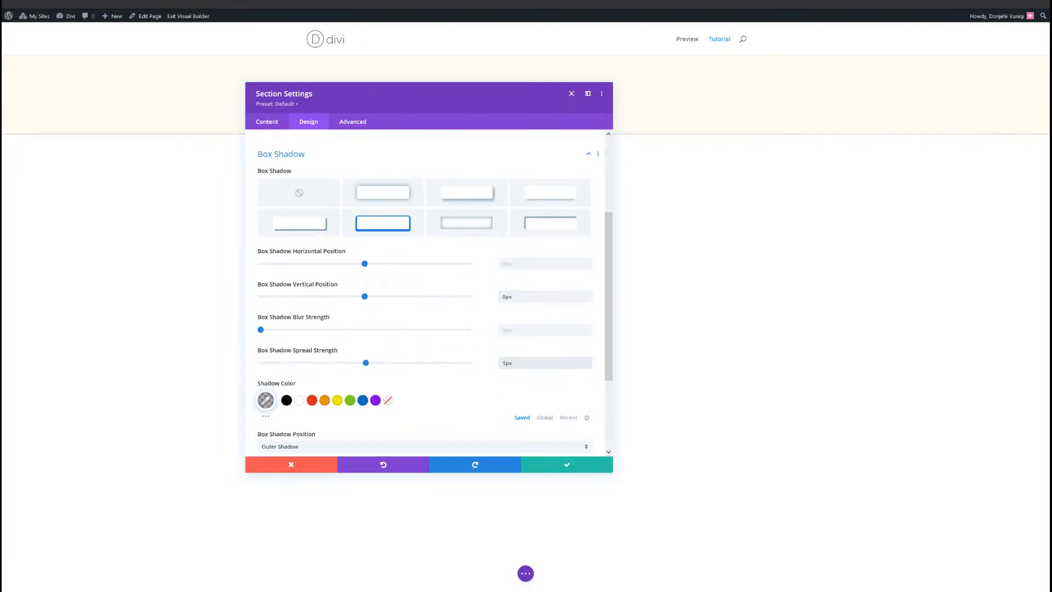
# Change the section's box shadow to an inner shadow and color it black
pyautogui.click(492, 447)
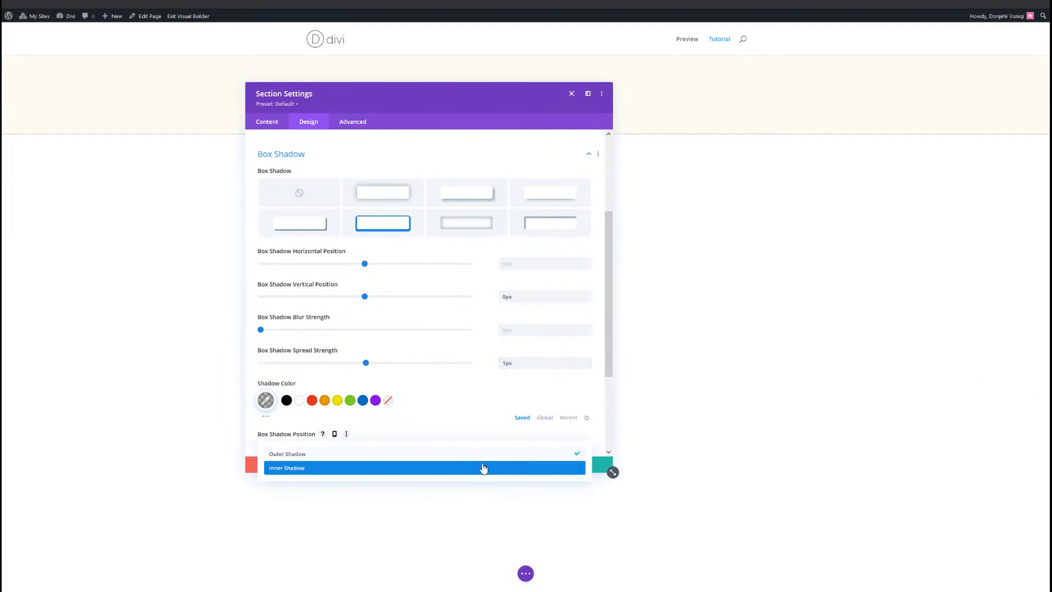
pyautogui.click(481, 467)
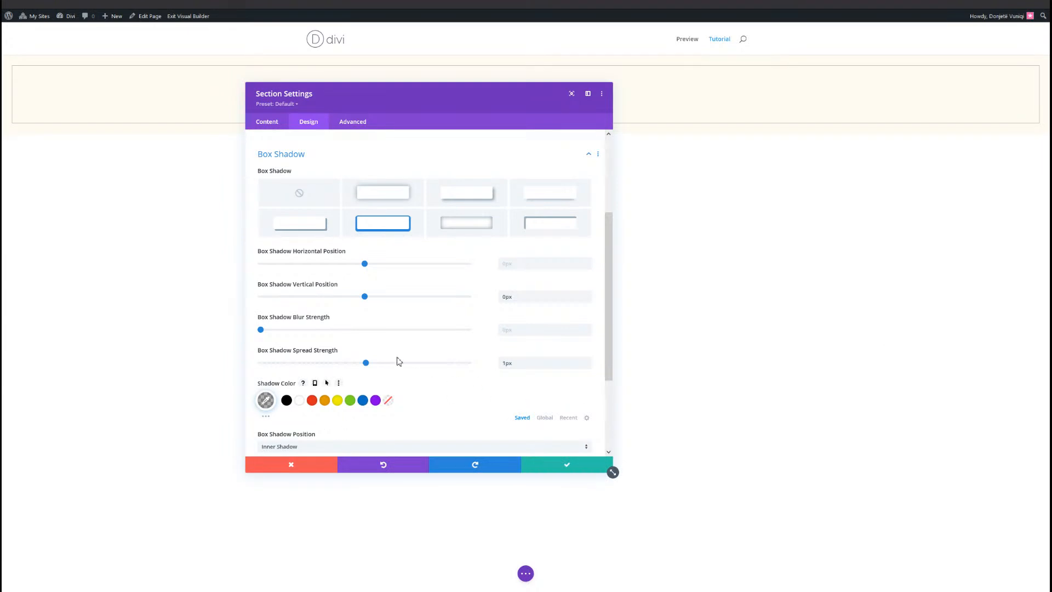
pyautogui.click(286, 401)
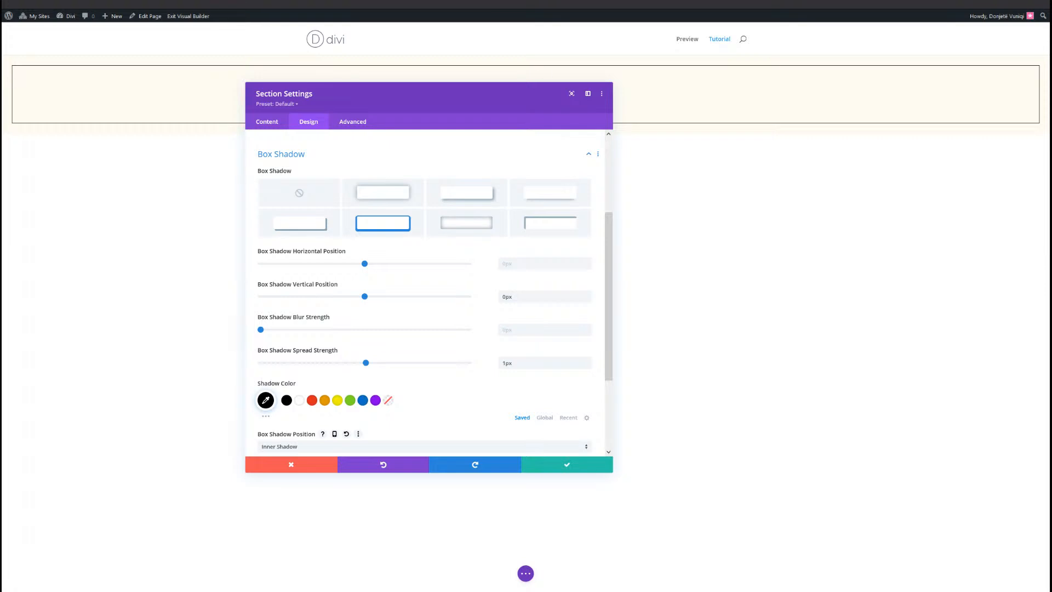
pyautogui.scroll(-3, 385, 290)
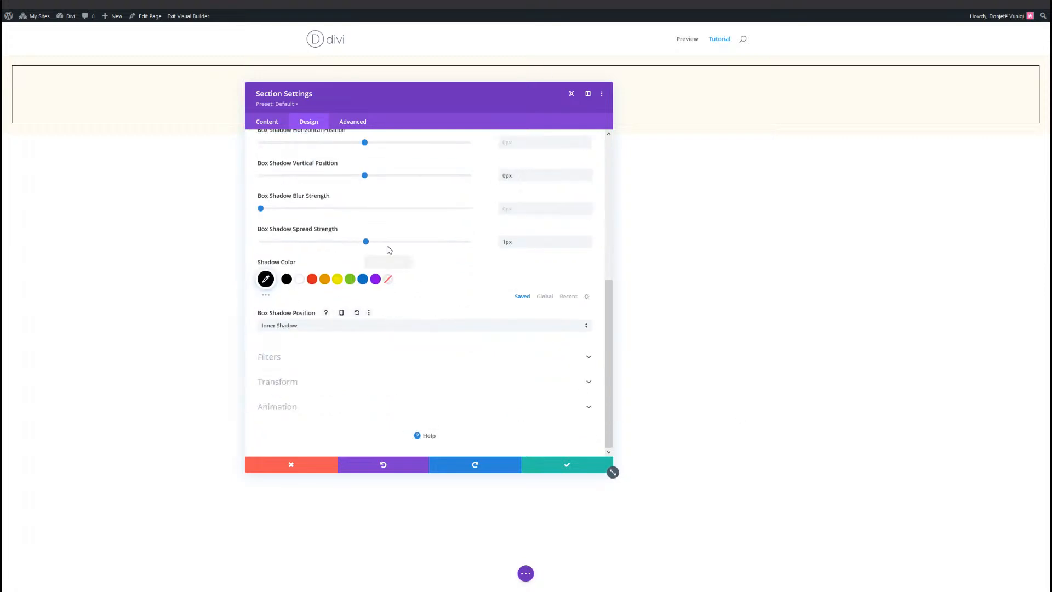
# Set the section's position to Relative with a Z index of 12
pyautogui.click(360, 127)
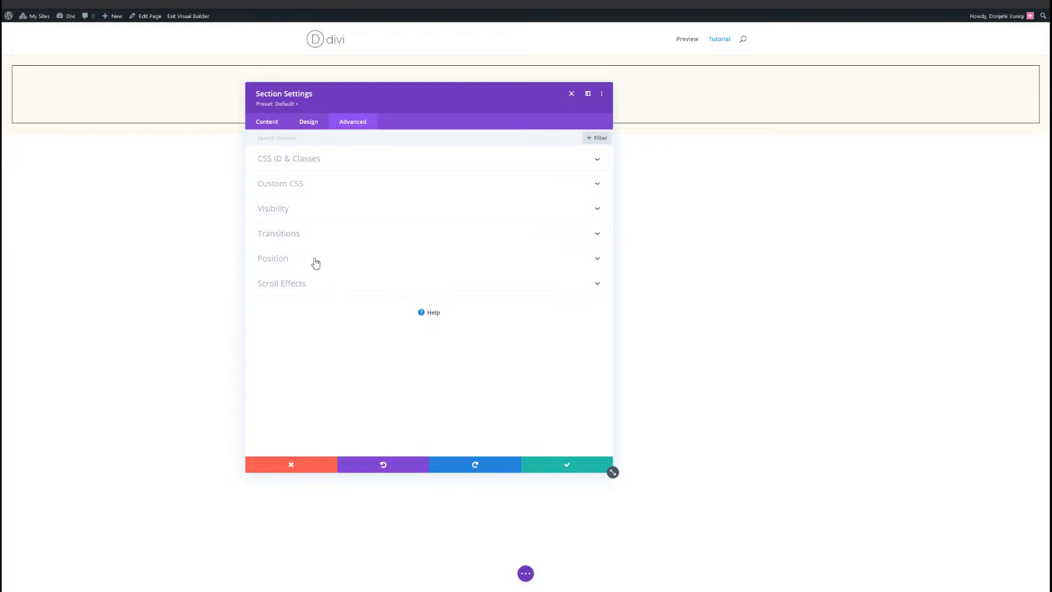
pyautogui.click(315, 262)
pyautogui.click(529, 373)
pyautogui.write('12')
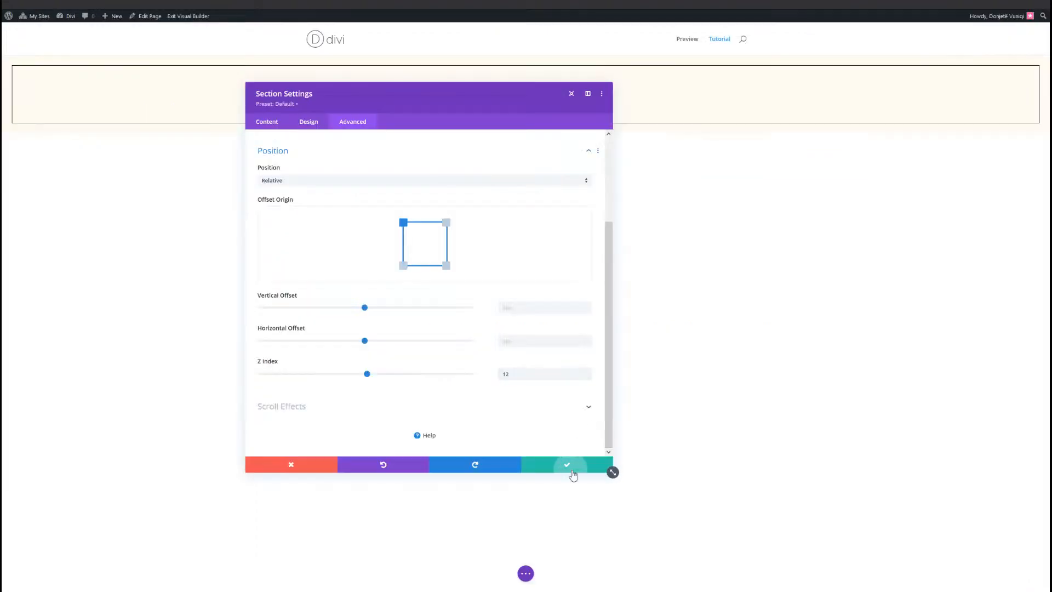
# Save the section settings and insert a single-column row in the section without adding a module
pyautogui.click(569, 465)
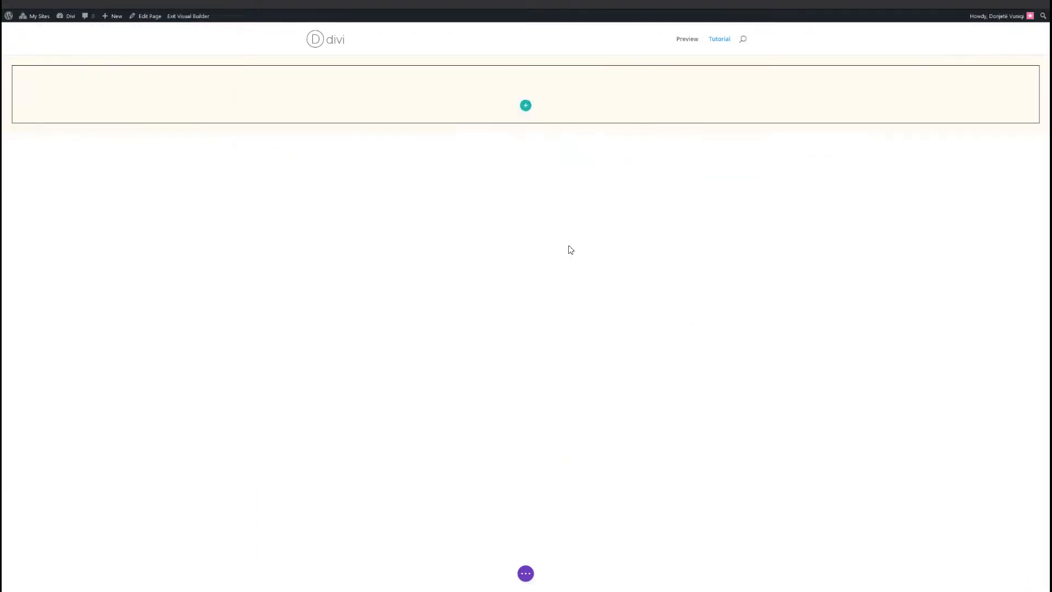
pyautogui.click(526, 107)
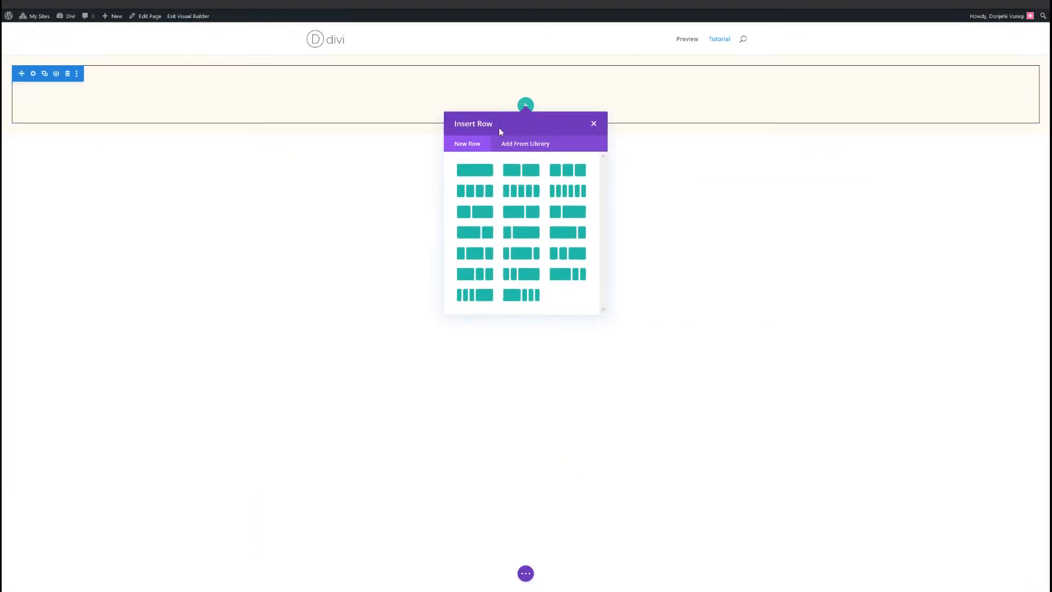
pyautogui.click(472, 170)
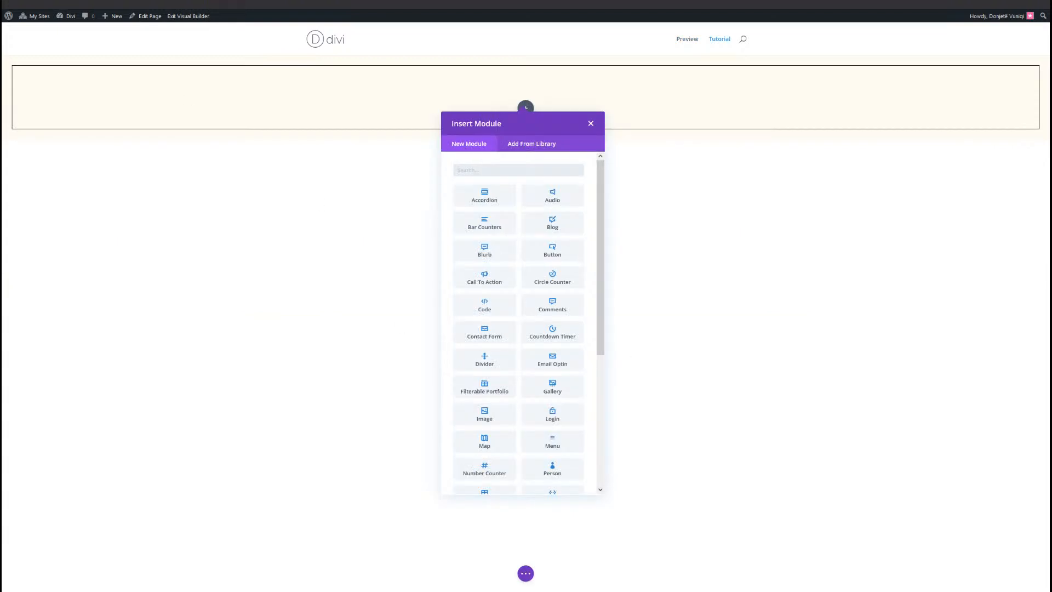
pyautogui.click(307, 194)
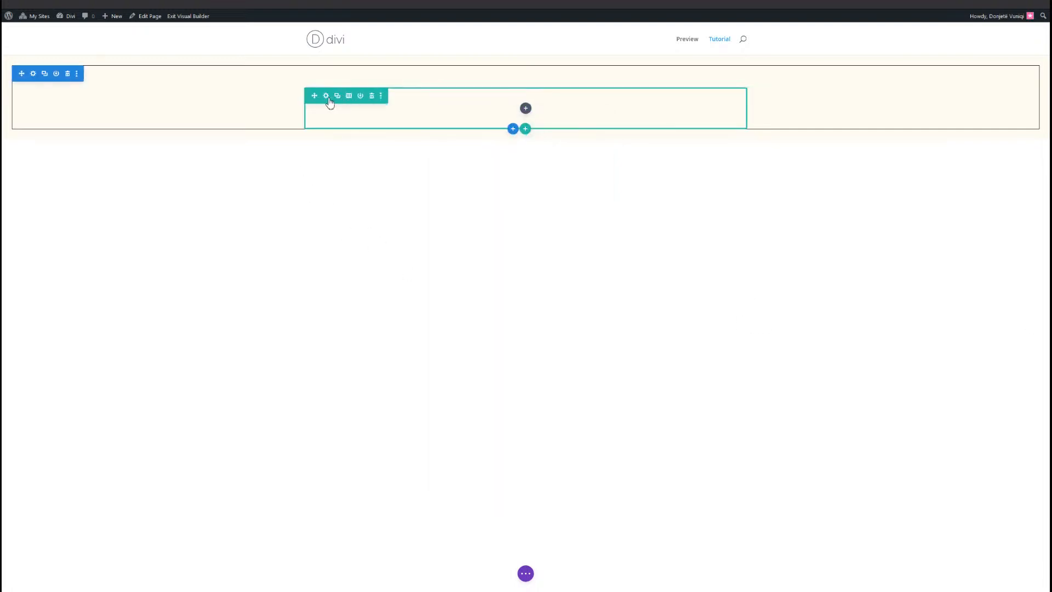
# Enable a custom gutter width of 1 for the row and set its max width to 1380px
pyautogui.click(326, 96)
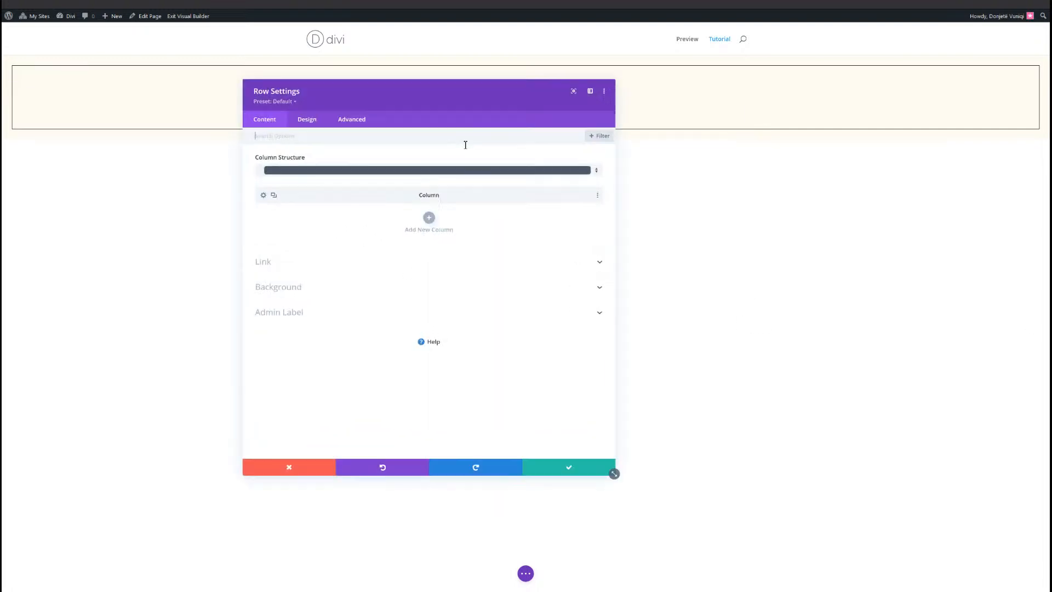
pyautogui.click(307, 122)
pyautogui.click(314, 160)
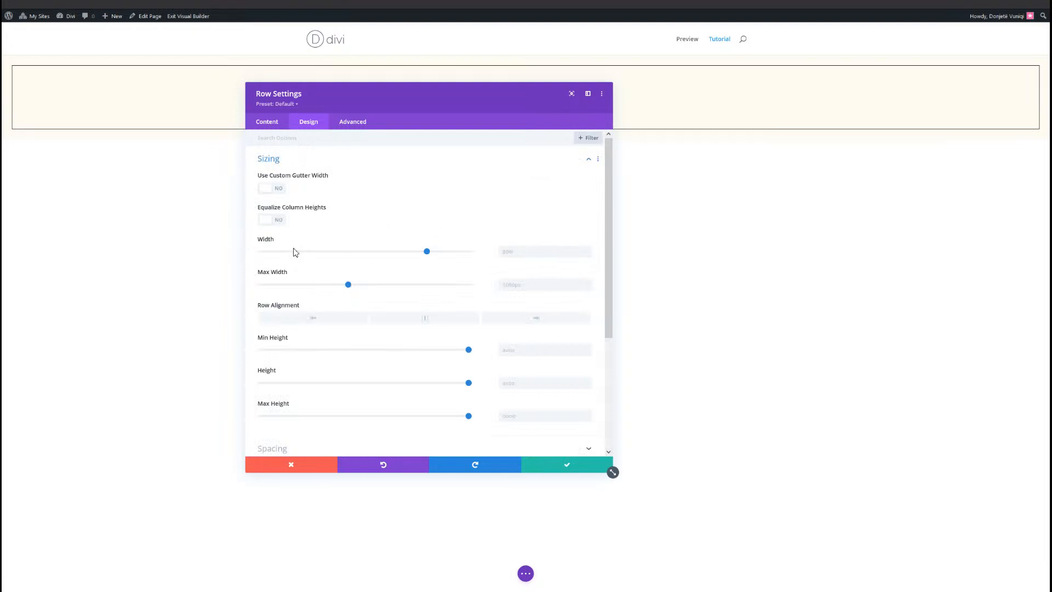
pyautogui.click(274, 189)
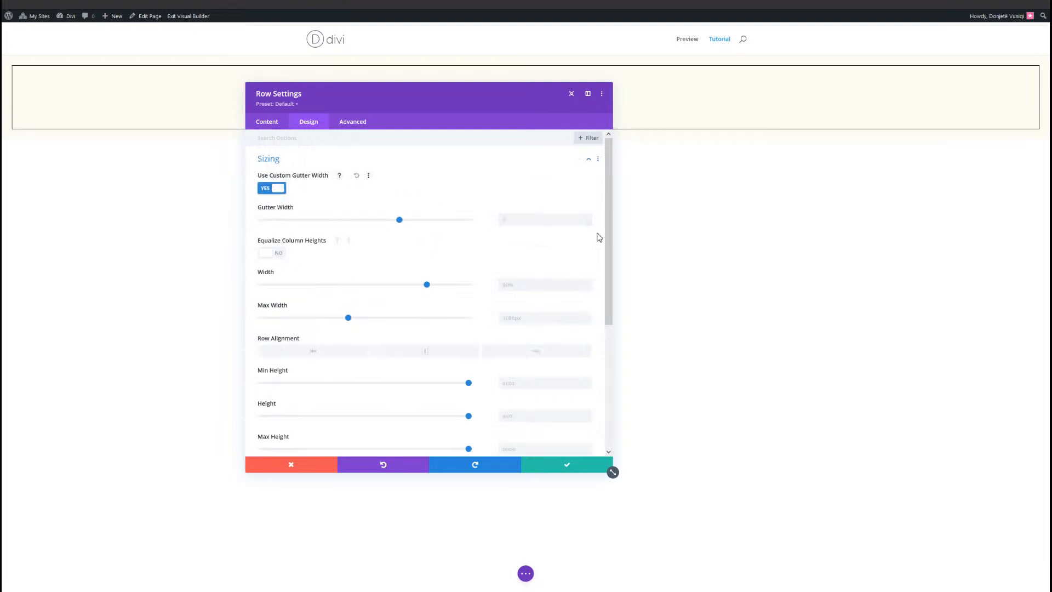
pyautogui.click(590, 221)
pyautogui.write('1')
pyautogui.click(533, 320)
pyautogui.write('1380px')
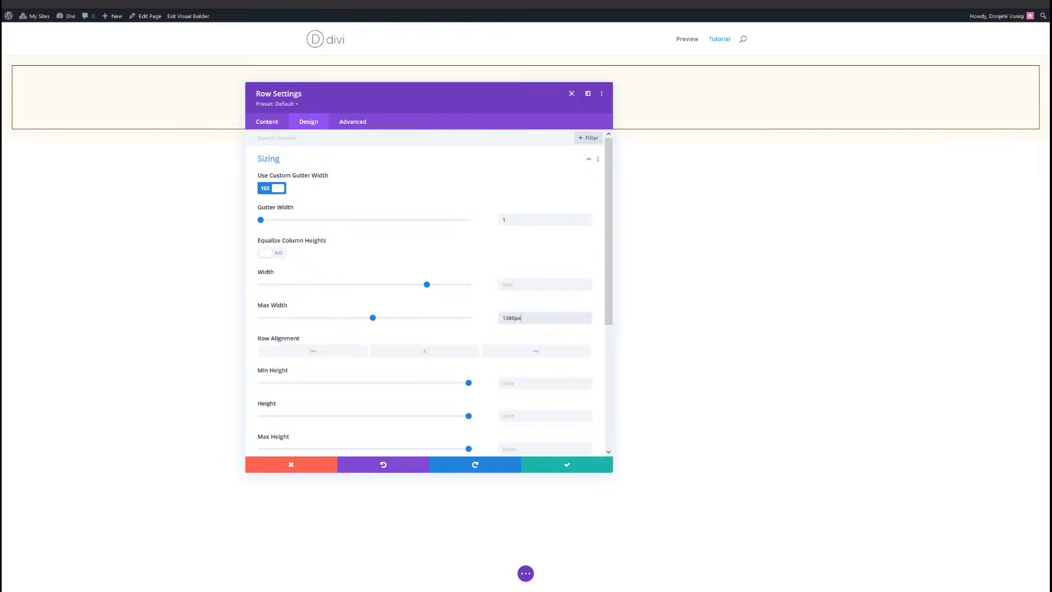
# Give the row 3% top and bottom margins and 1% left and right padding, and save its settings
pyautogui.scroll(-3, 329, 346)
pyautogui.click(299, 327)
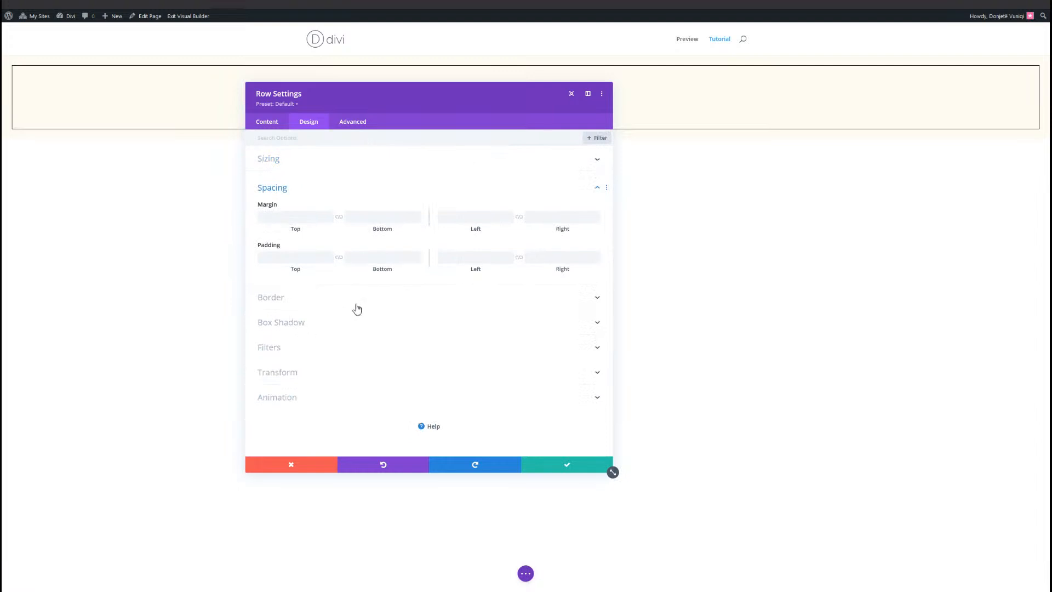
pyautogui.click(288, 219)
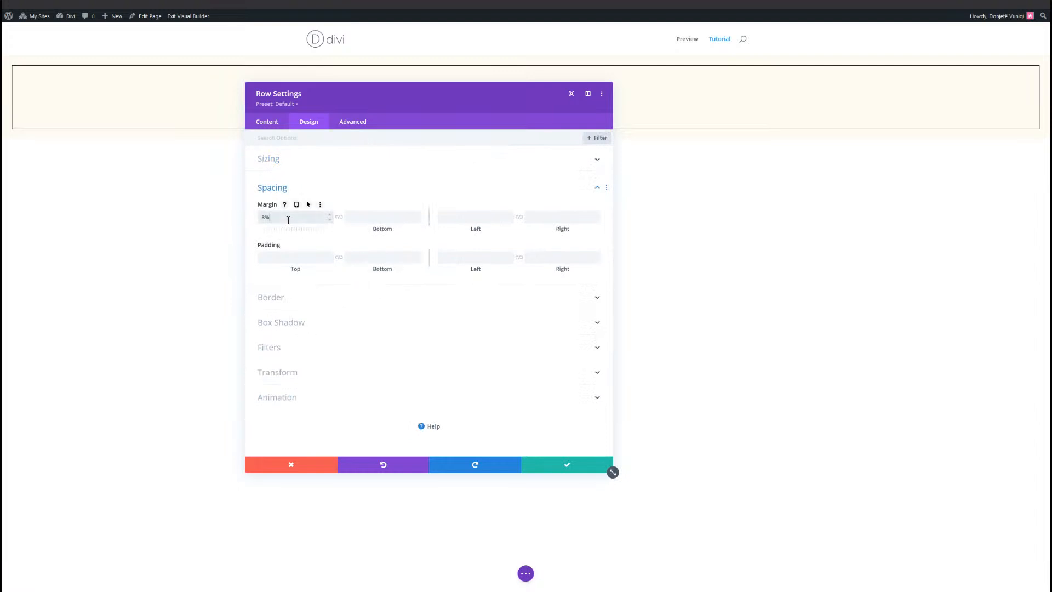
pyautogui.write('3%')
pyautogui.click(339, 217)
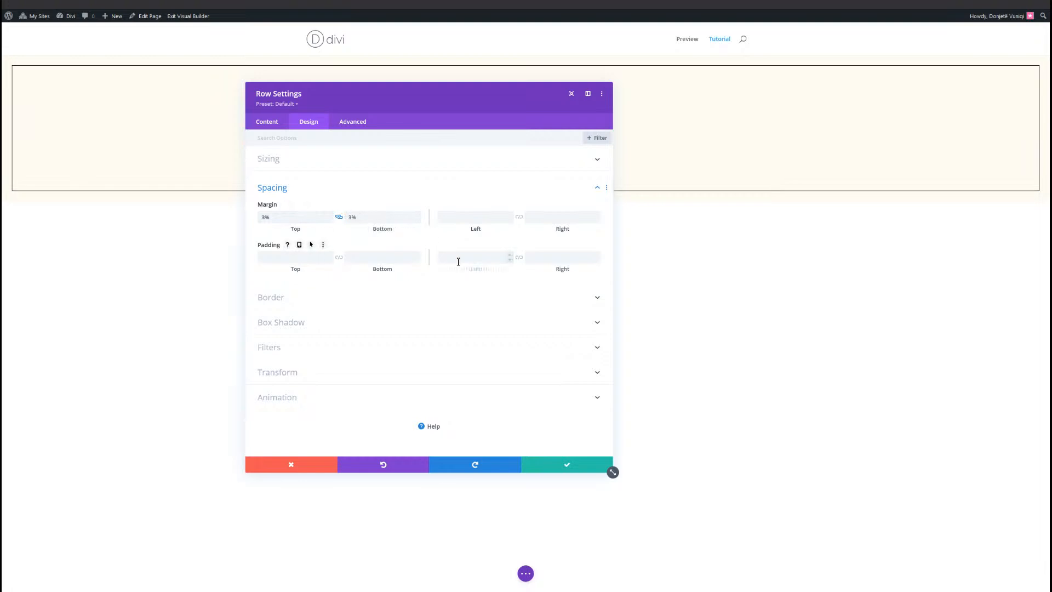
pyautogui.click(464, 262)
pyautogui.write('1%')
pyautogui.click(519, 257)
pyautogui.click(543, 468)
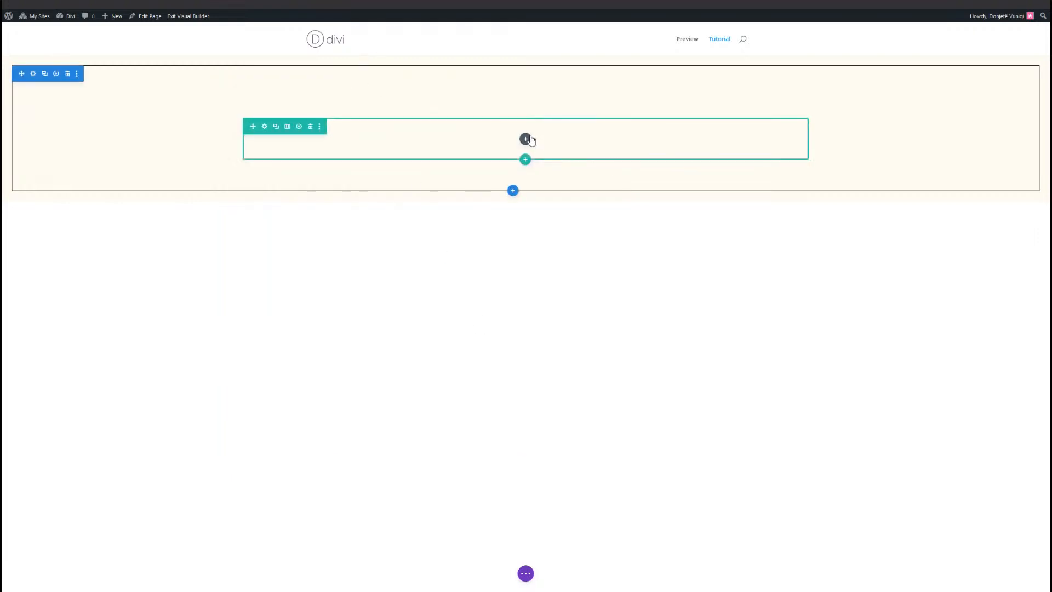
# Add a Text module to the row and replace its placeholder body with "Frequently Asked Questions"
pyautogui.click(526, 139)
pyautogui.write('text')
pyautogui.click(488, 227)
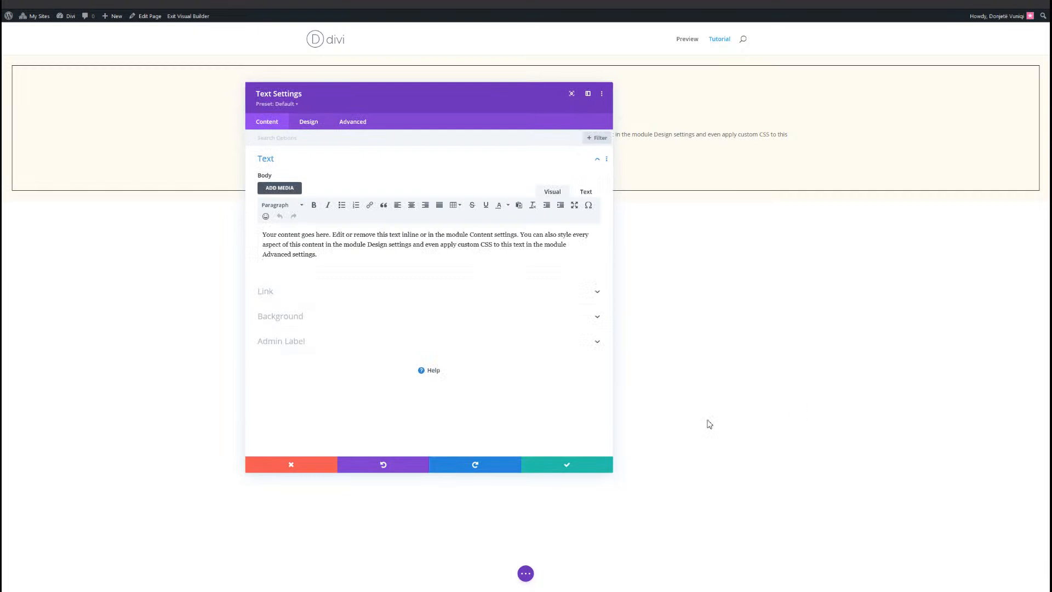
pyautogui.tripleClick(347, 243)
pyautogui.write('F')
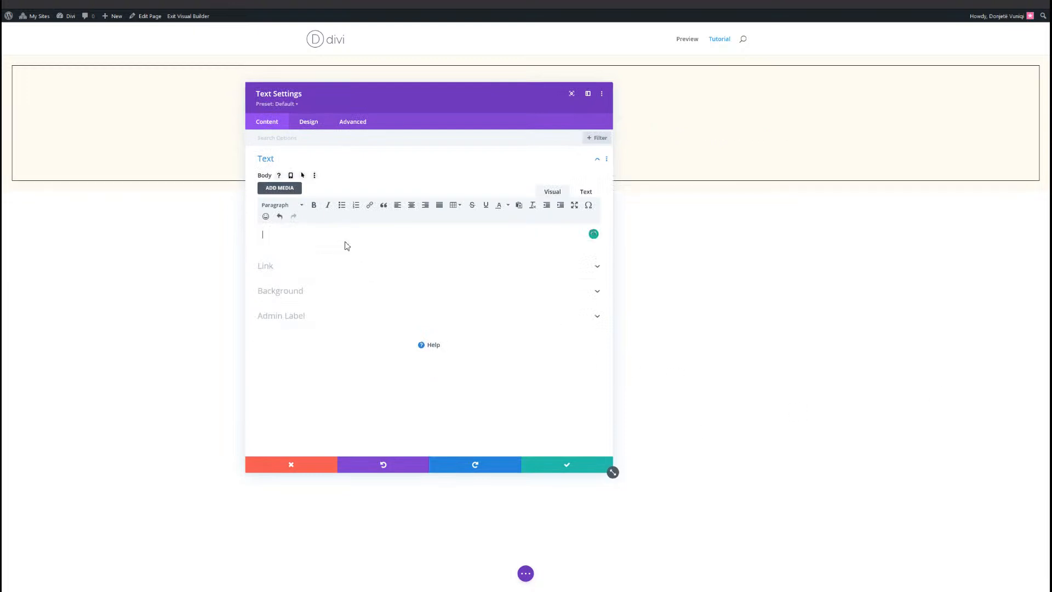
pyautogui.write('requently Asked Questions')
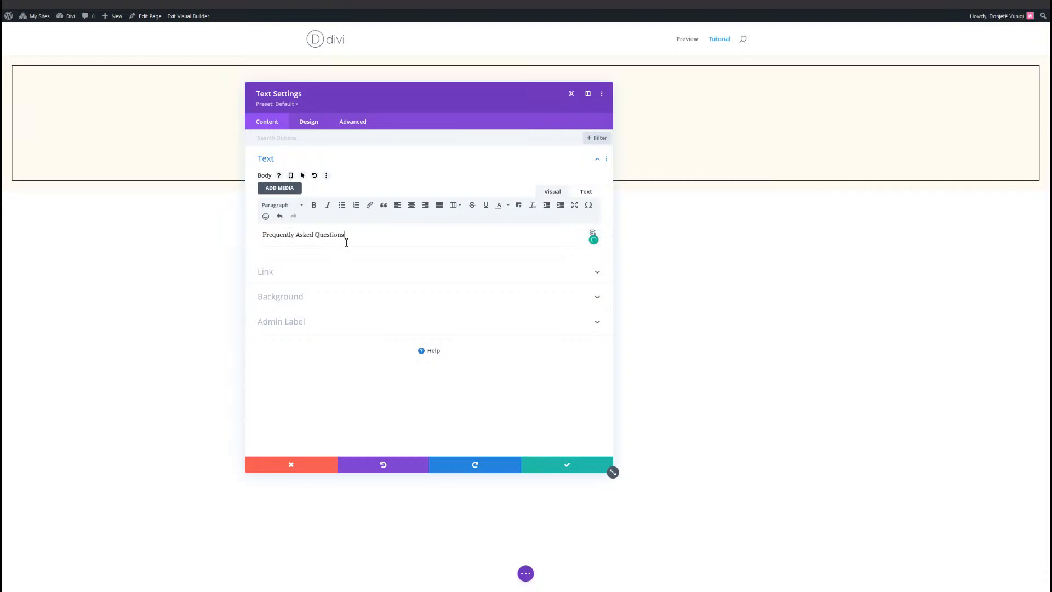
# Format the "Frequently Asked Questions" text as Heading 1
pyautogui.tripleClick(346, 243)
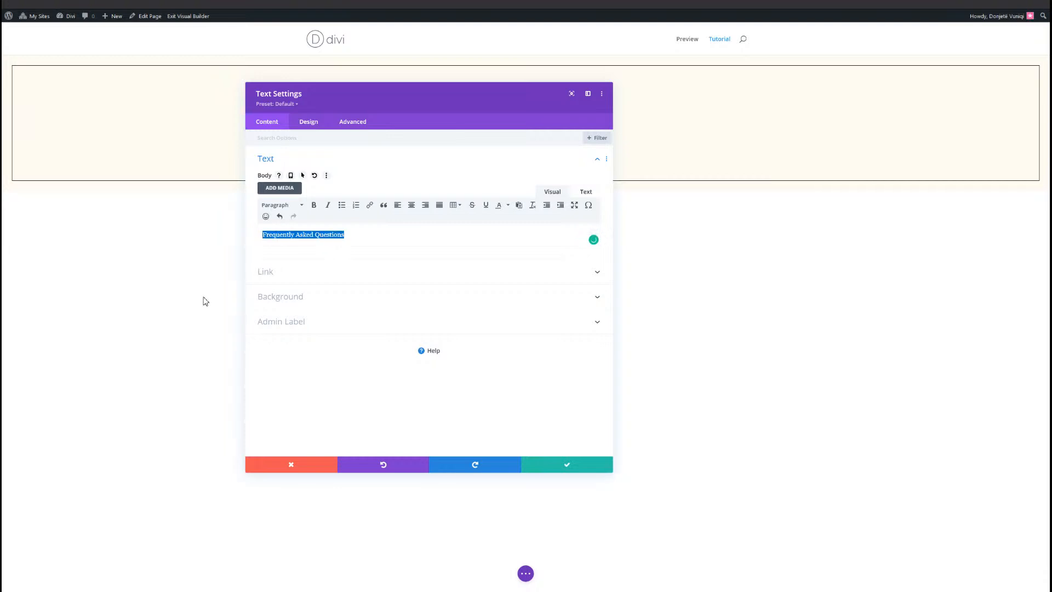
pyautogui.click(282, 205)
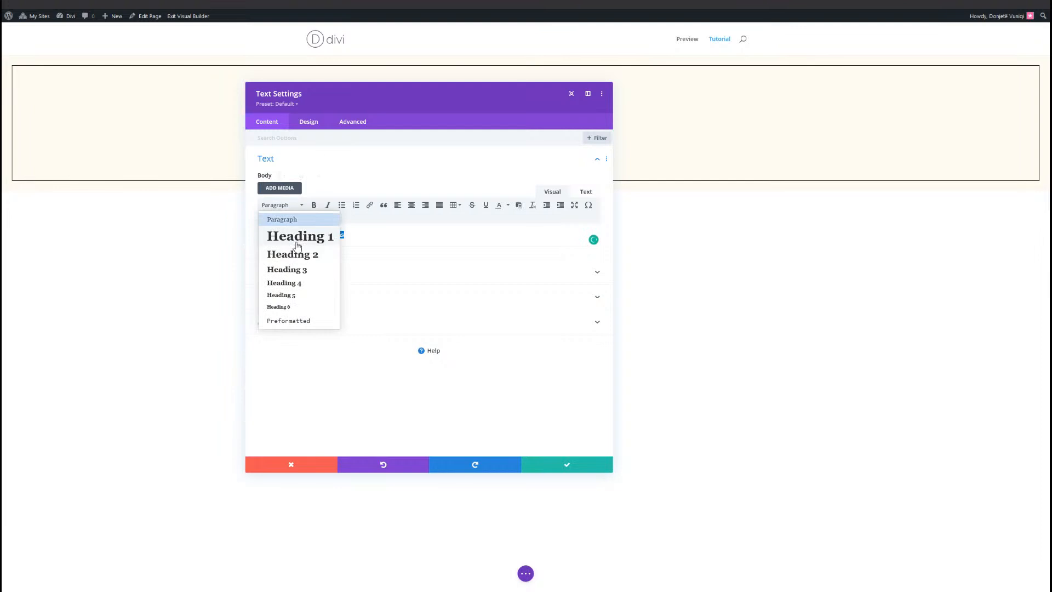
pyautogui.click(334, 237)
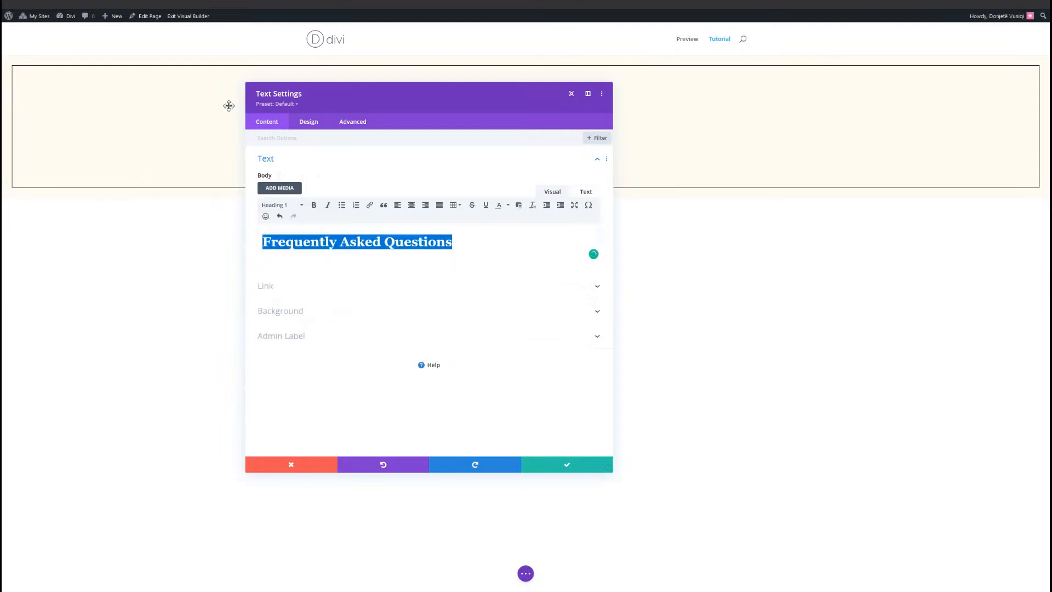
# Set the H1 heading font to Cormorant Garamond with a Bold weight
pyautogui.click(309, 122)
pyautogui.click(307, 182)
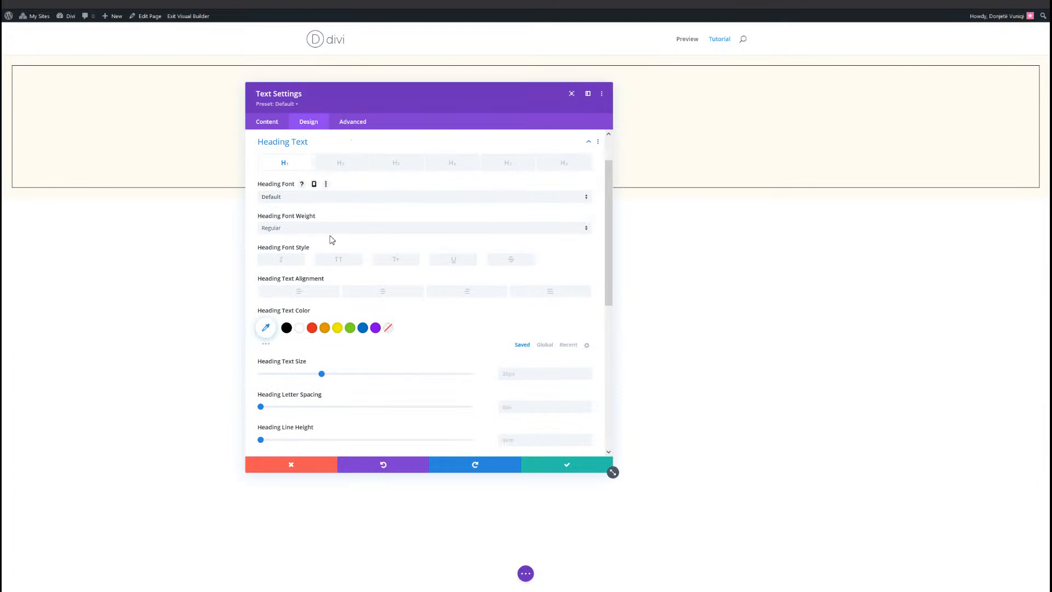
pyautogui.click(337, 207)
pyautogui.write('coro')
pyautogui.write('mora')
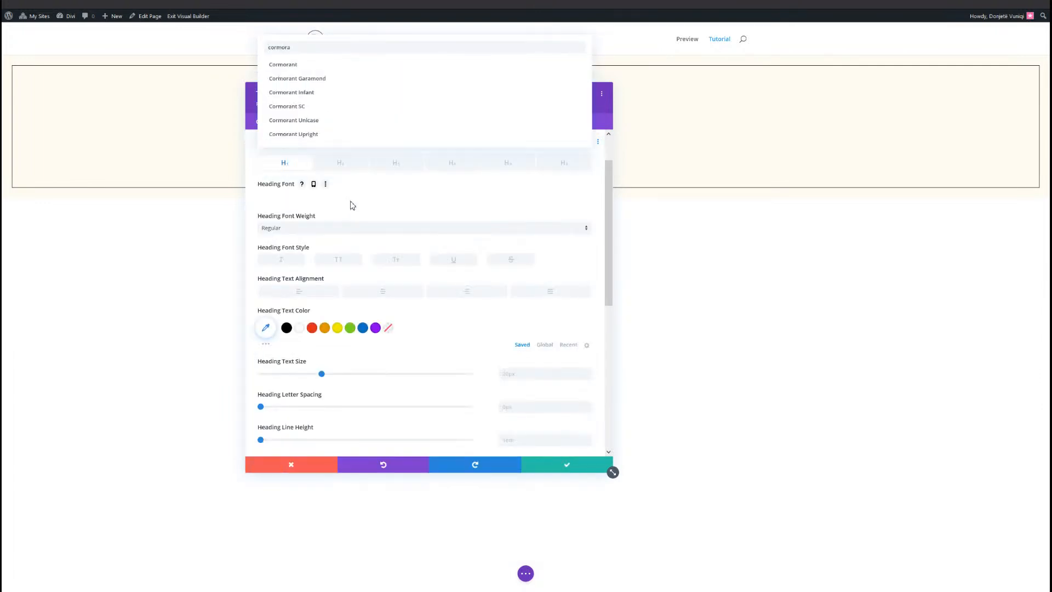
pyautogui.click(326, 85)
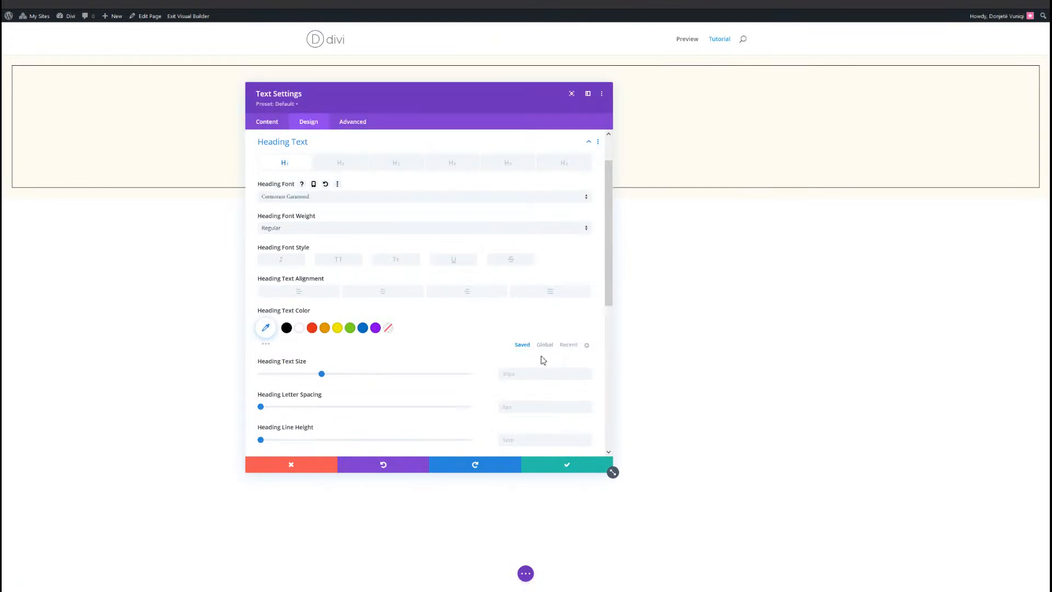
pyautogui.click(313, 228)
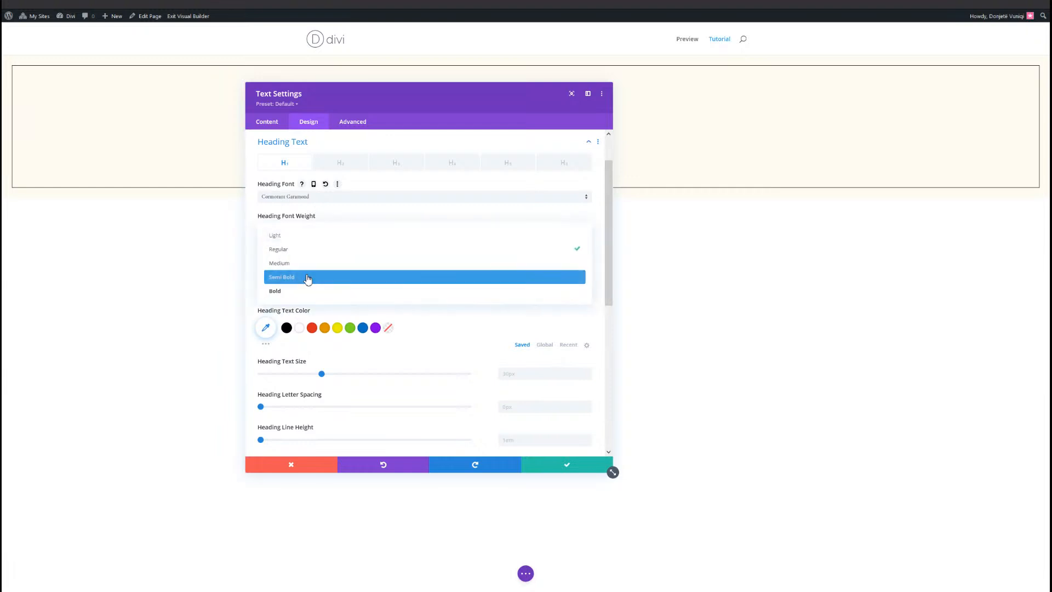
pyautogui.click(292, 291)
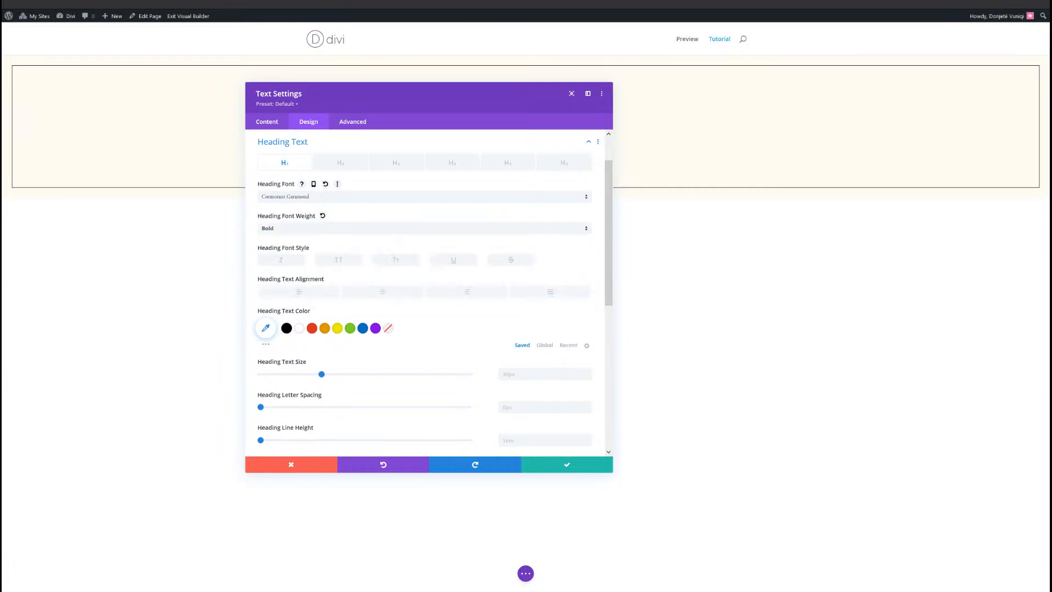
# Set the heading text size to 60px on desktop, 42px on tablet and 36px on phone, and save the text module
pyautogui.click(536, 376)
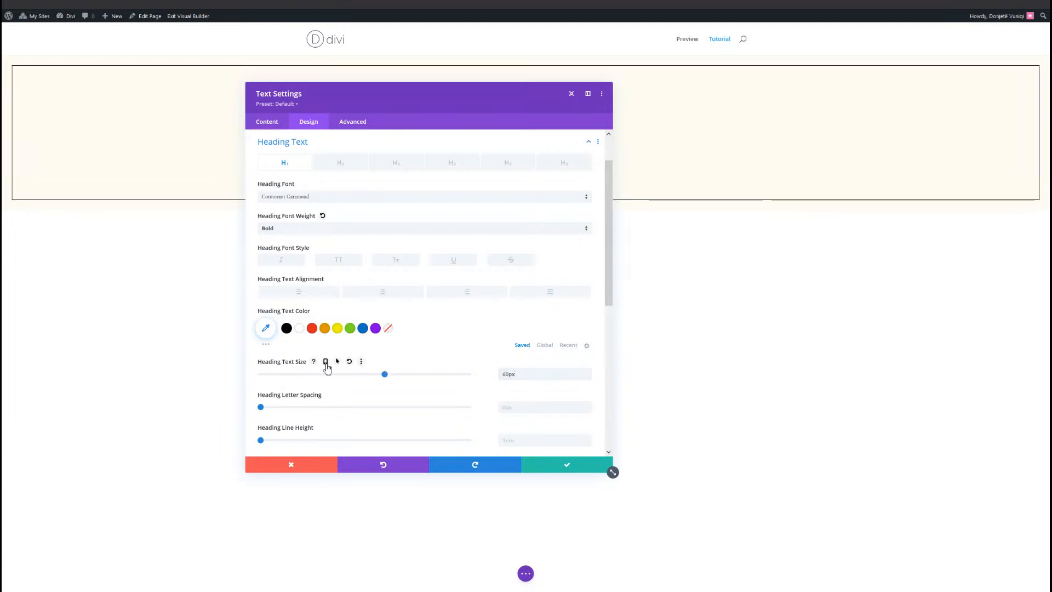
pyautogui.click(326, 364)
pyautogui.click(458, 383)
pyautogui.click(541, 401)
pyautogui.write('42')
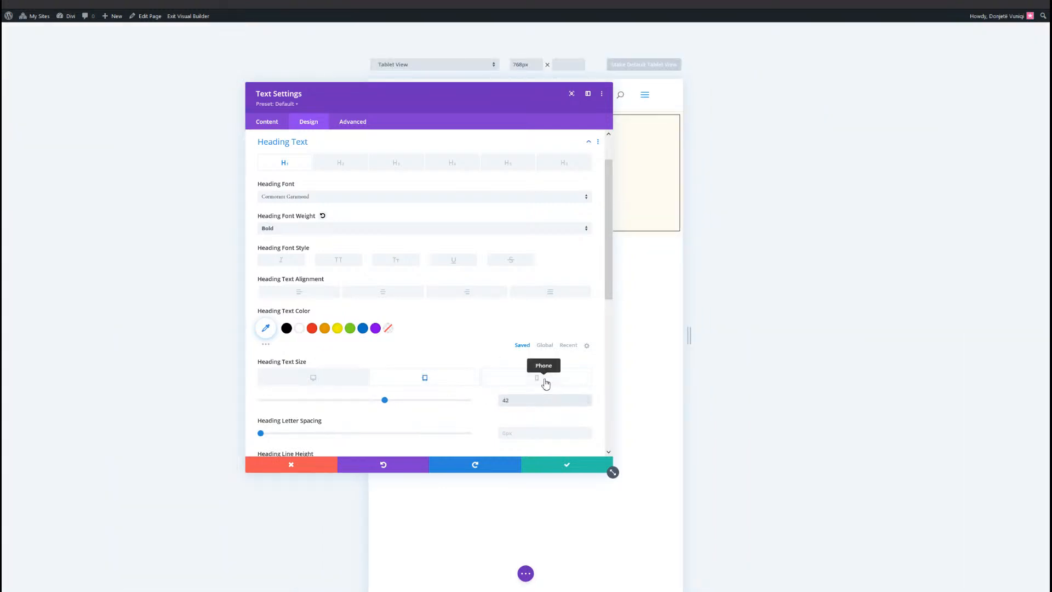
pyautogui.click(539, 379)
pyautogui.click(541, 400)
pyautogui.write('36')
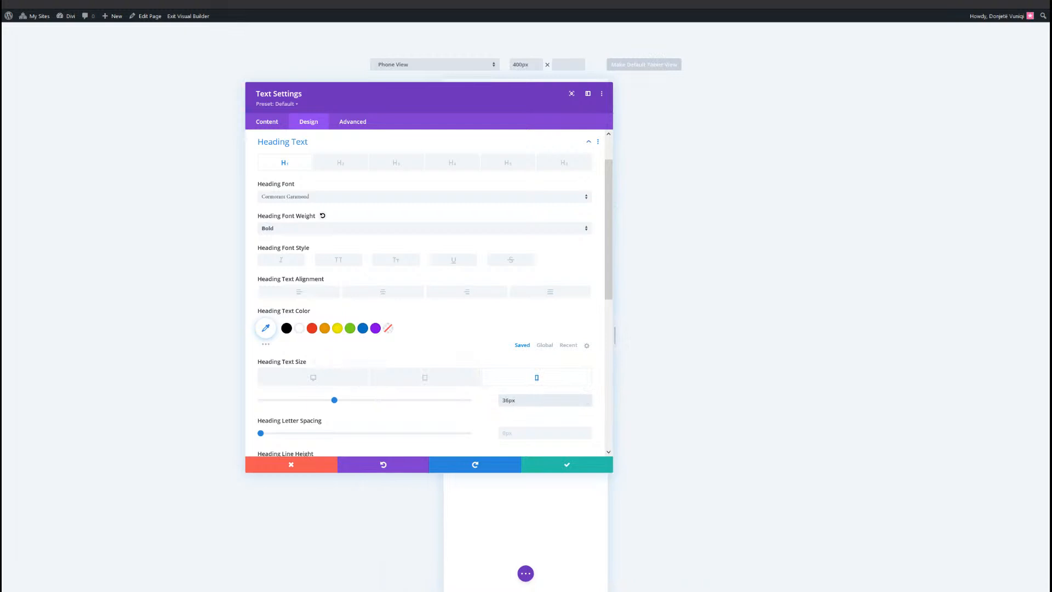
pyautogui.click(582, 467)
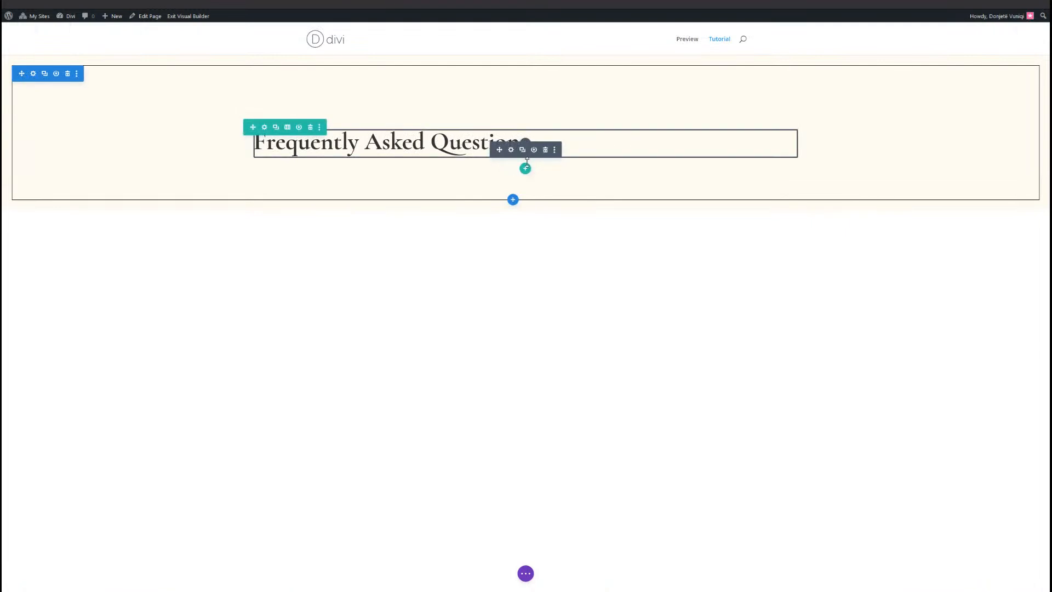
# Add a Divider module below the heading and color its line black
pyautogui.click(528, 143)
pyautogui.write('divi')
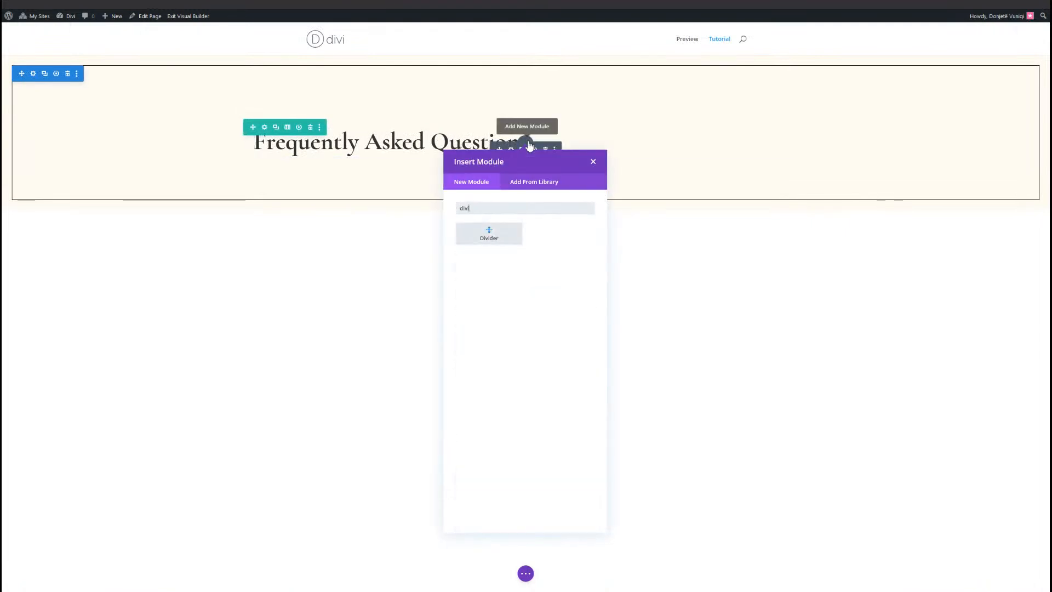
pyautogui.press('Return')
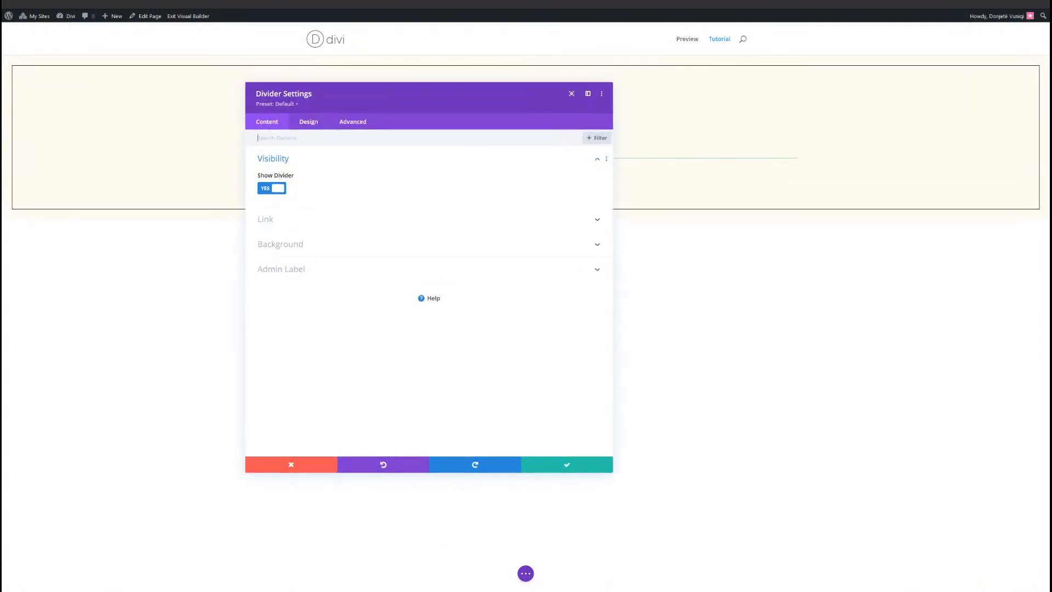
pyautogui.click(307, 123)
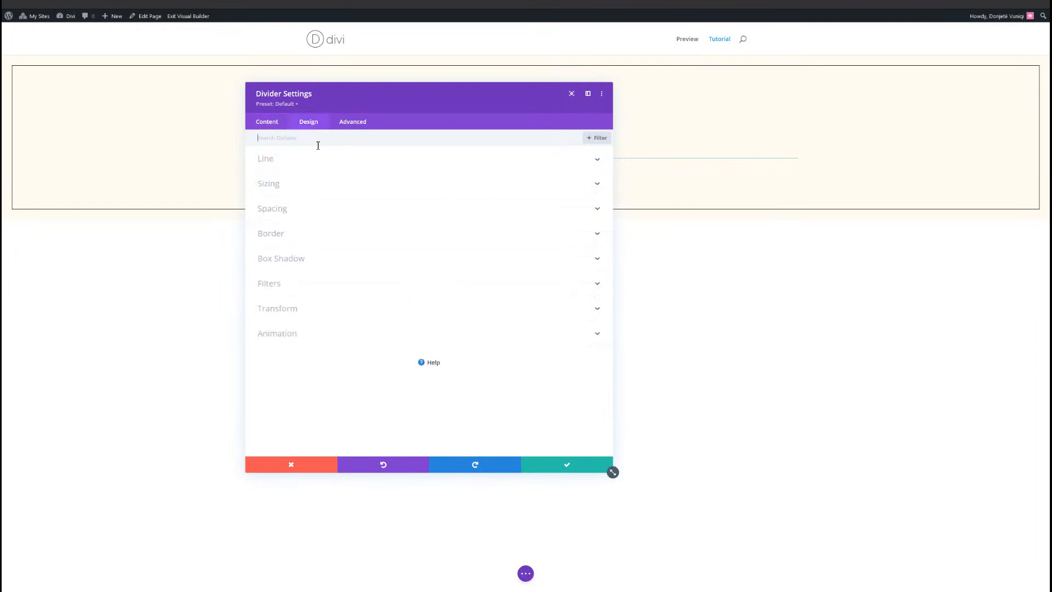
pyautogui.click(315, 164)
pyautogui.click(286, 192)
pyautogui.moveTo(352, 98); pyautogui.dragTo(522, 92)
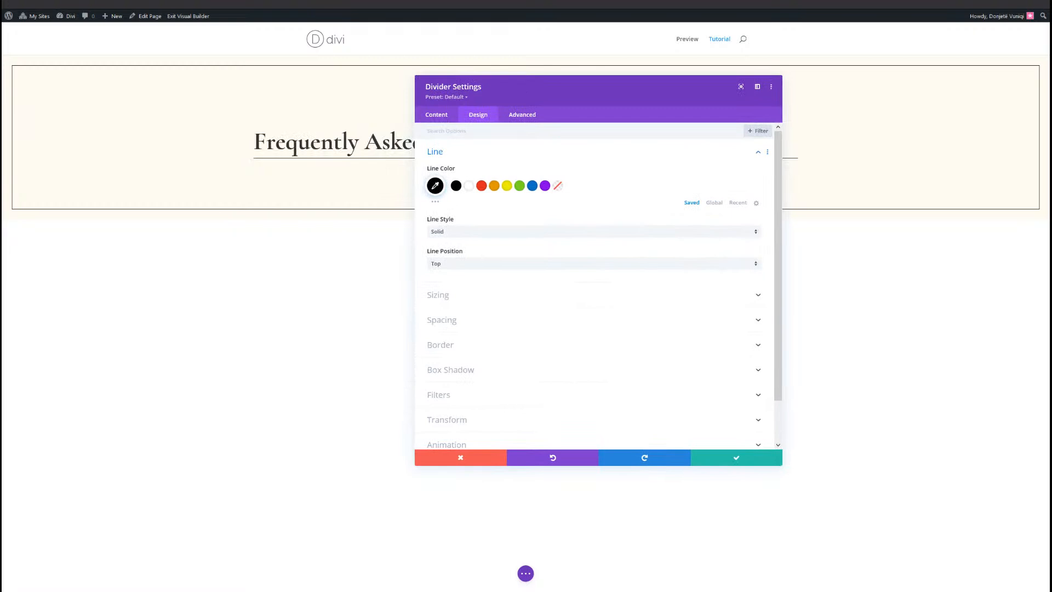
# Set both the divider weight and the divider height to 2px
pyautogui.click(535, 302)
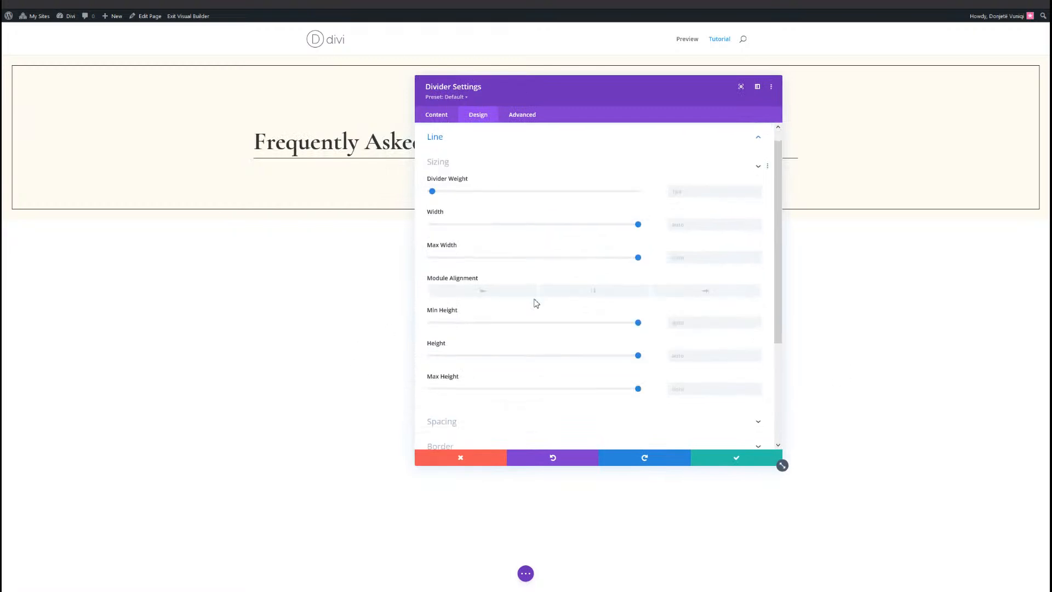
pyautogui.click(691, 168)
pyautogui.write('2px')
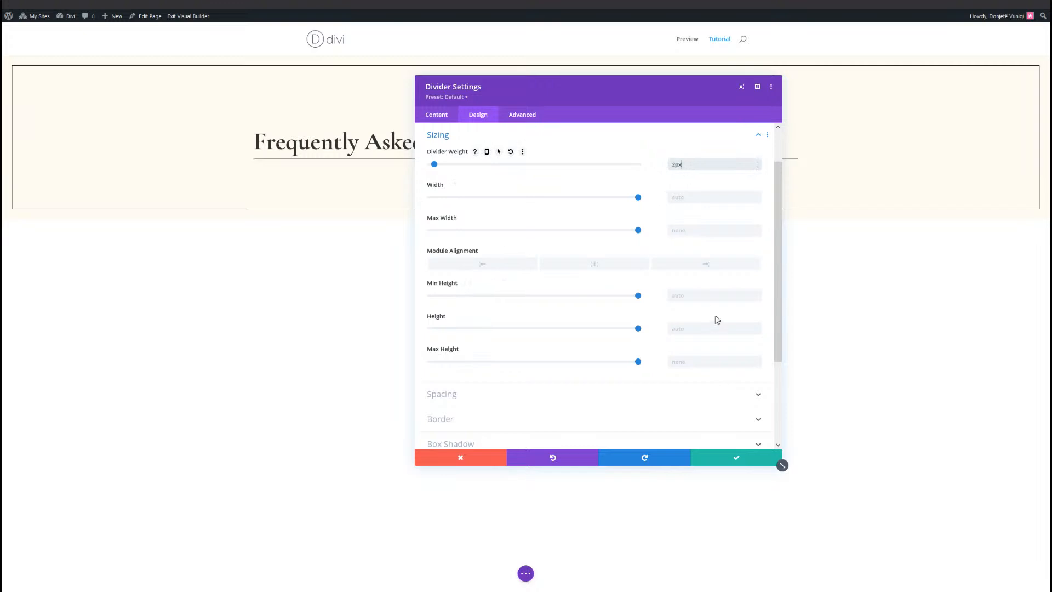
pyautogui.click(706, 328)
pyautogui.write('2px')
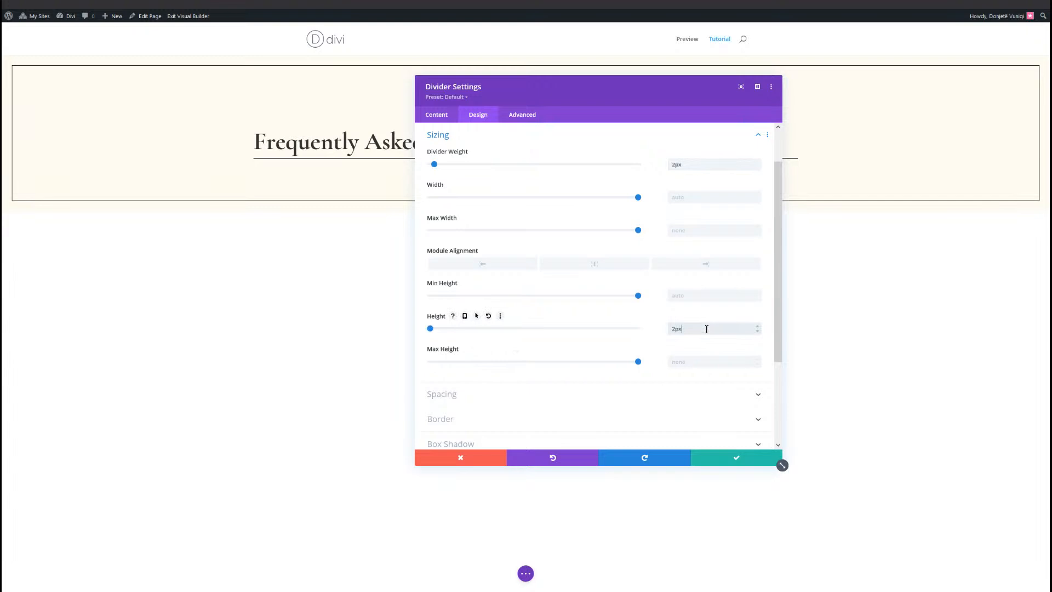
# Limit the divider's max width to 150px, set its top margin to 4%, and save the divider module
pyautogui.click(684, 231)
pyautogui.write('1')
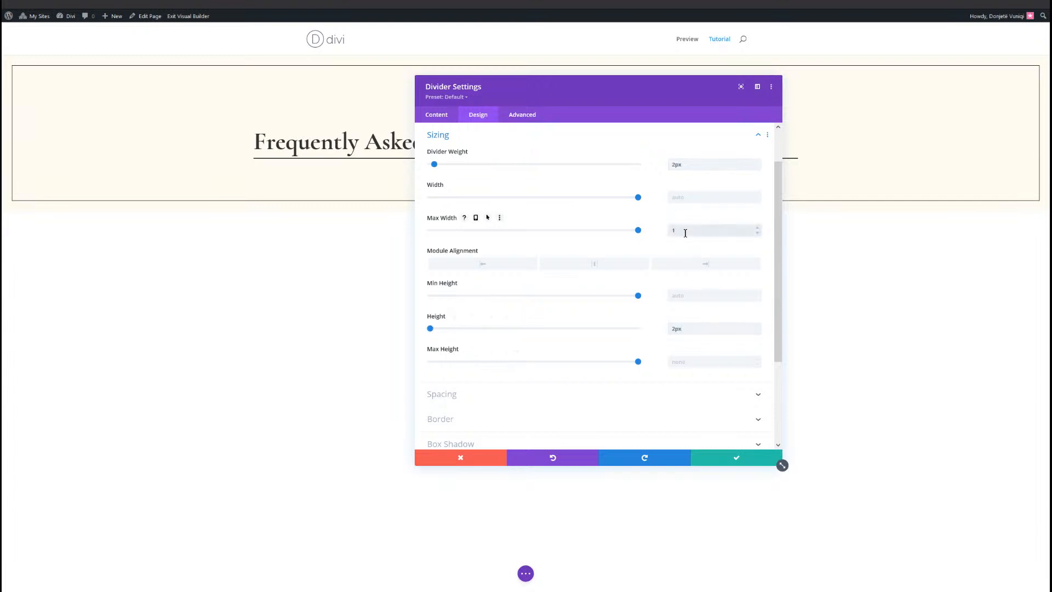
pyautogui.write('50px')
pyautogui.click(458, 395)
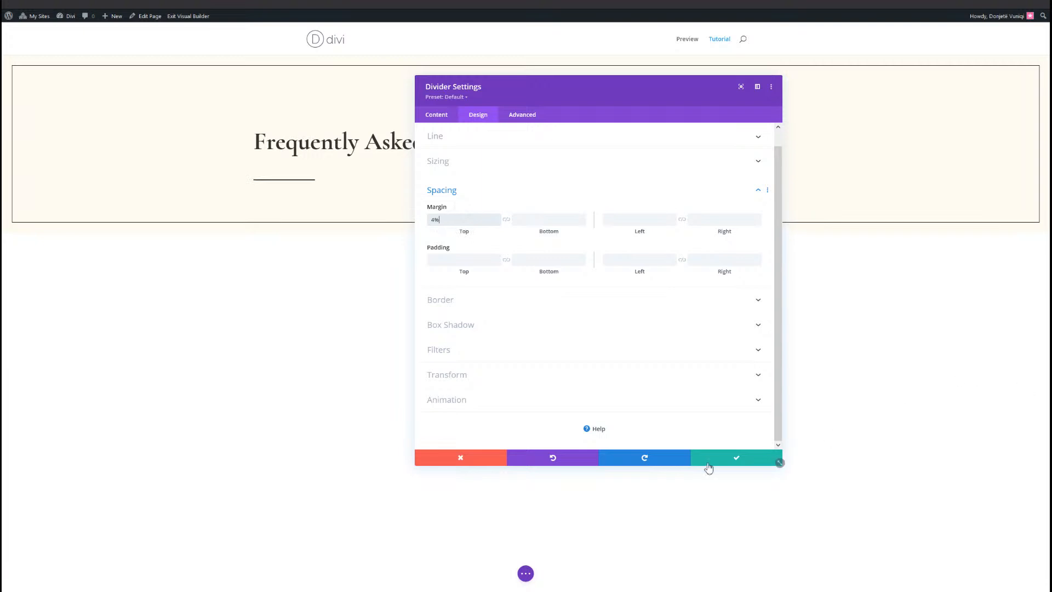
pyautogui.click(712, 463)
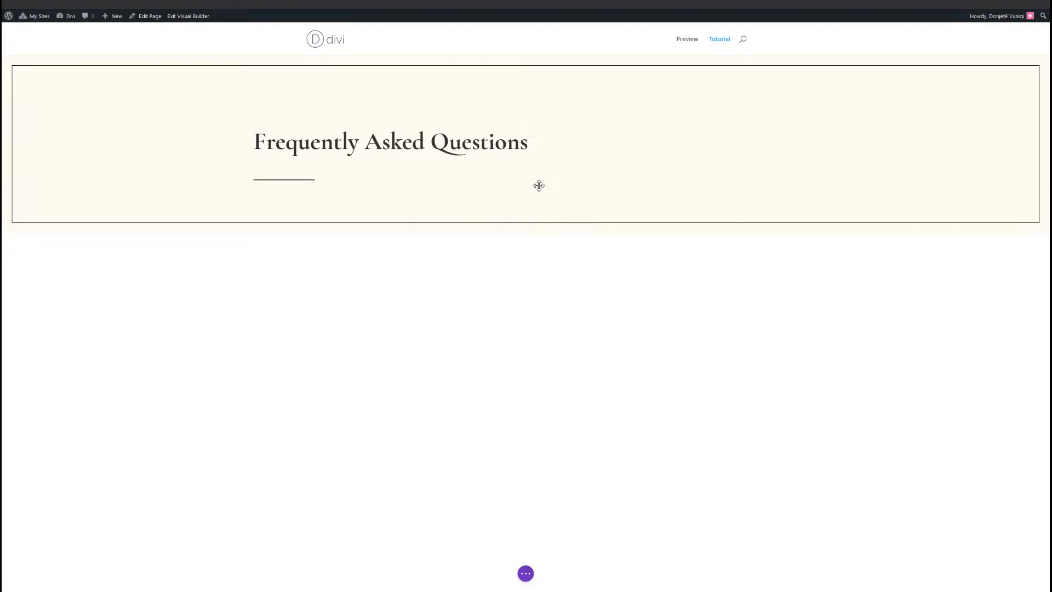
# Add a new single-column row below the title row in the same section, without a module
pyautogui.click(523, 193)
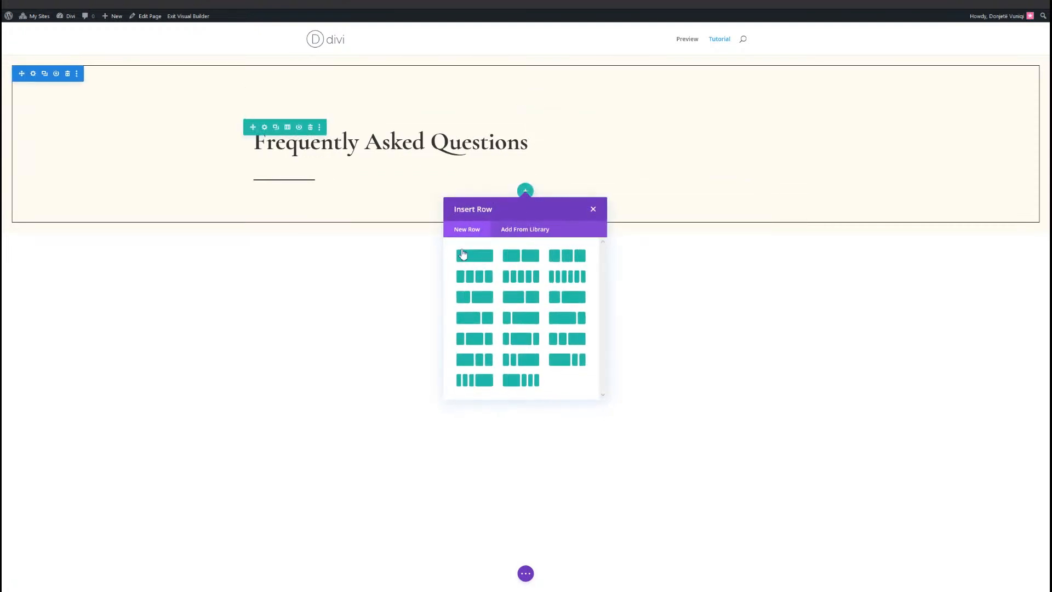
pyautogui.click(473, 255)
pyautogui.click(348, 434)
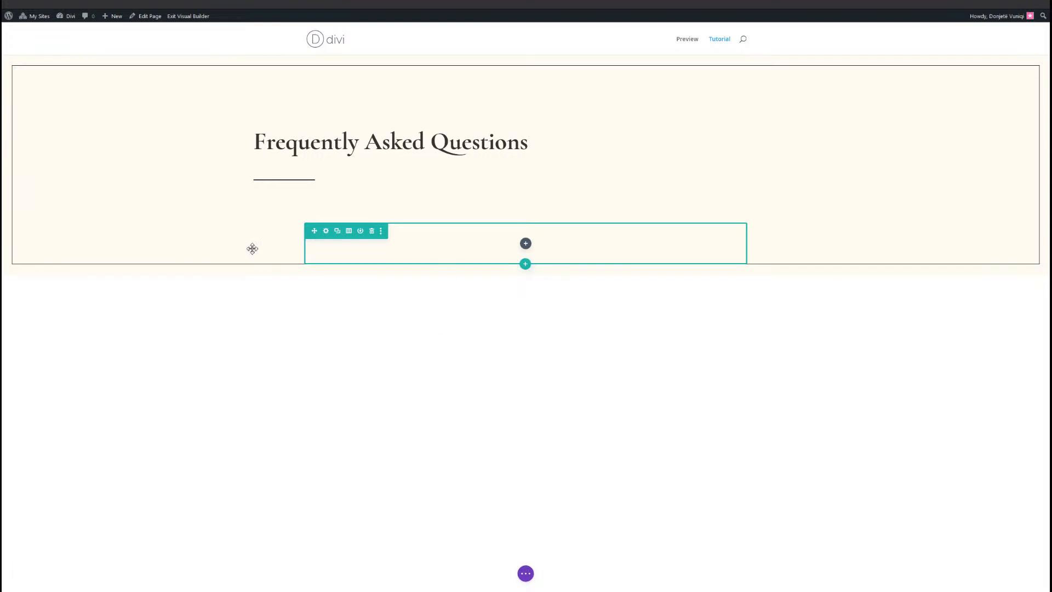
# Enable a custom gutter width of 1 for the new row and set its max width to 1380px
pyautogui.click(325, 233)
pyautogui.click(478, 114)
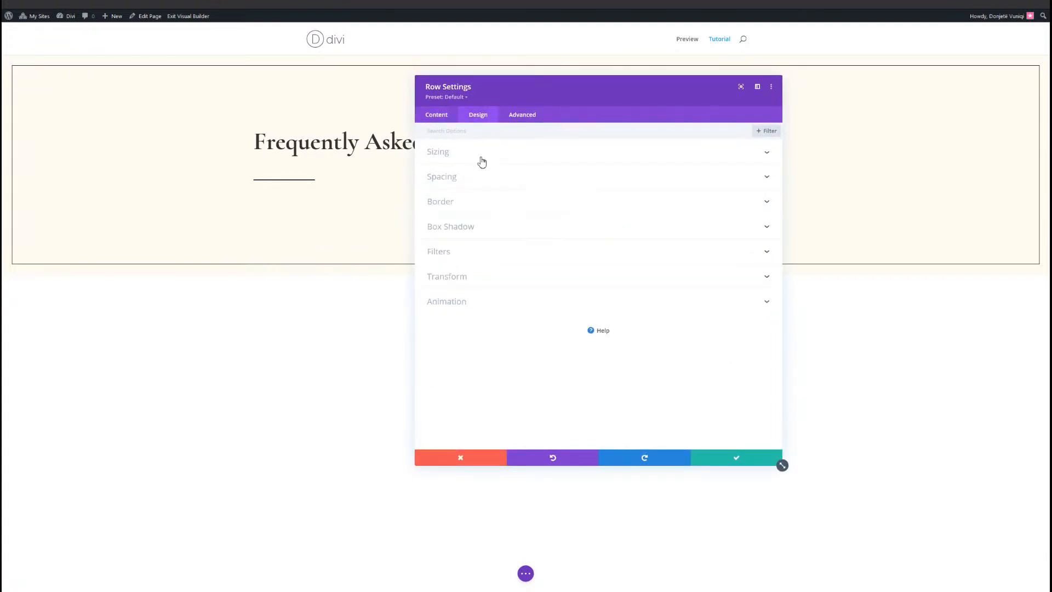
pyautogui.click(479, 159)
pyautogui.click(450, 184)
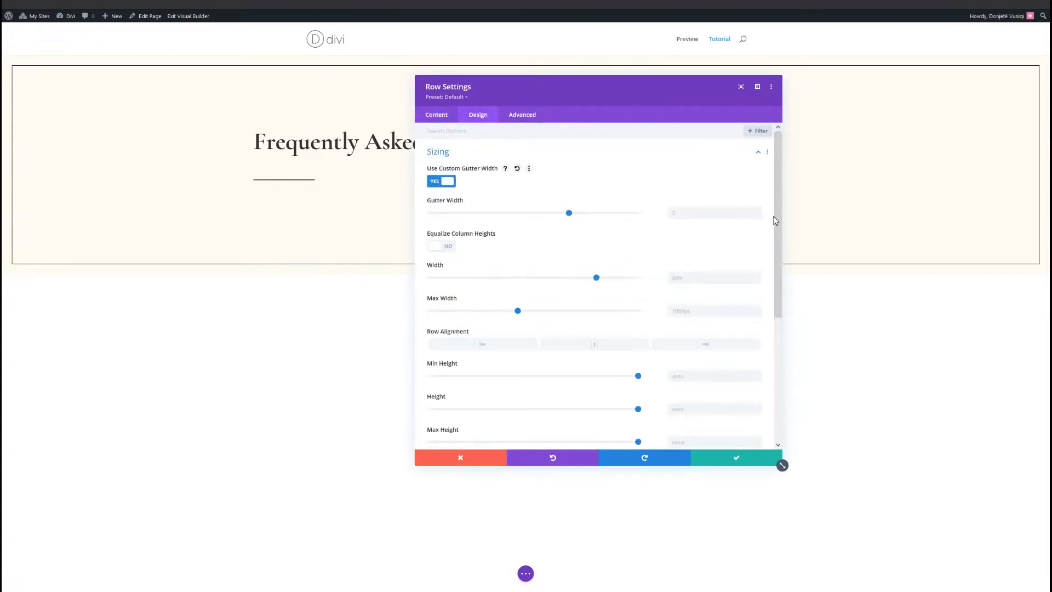
pyautogui.click(758, 215)
pyautogui.click(758, 215)
pyautogui.click(683, 312)
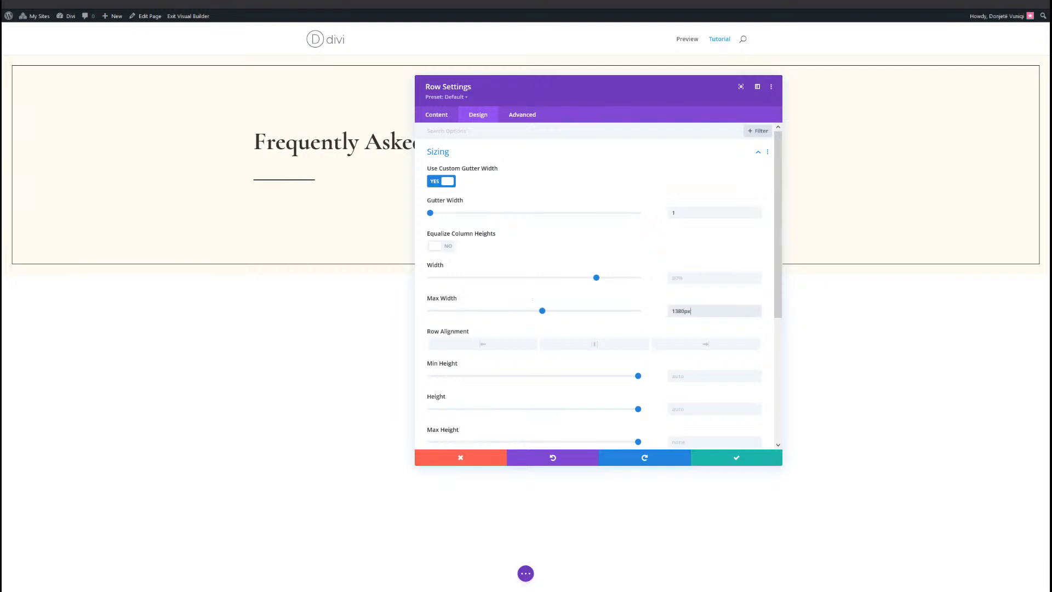
# Set the new row's top and bottom padding to 0px and save the row settings
pyautogui.scroll(-3, 476, 328)
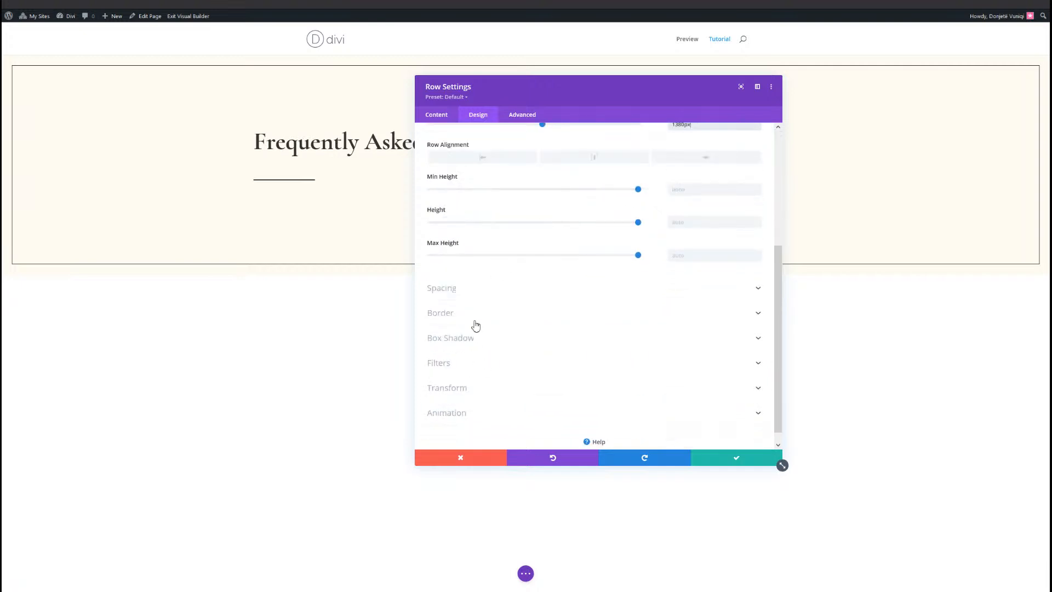
pyautogui.click(471, 287)
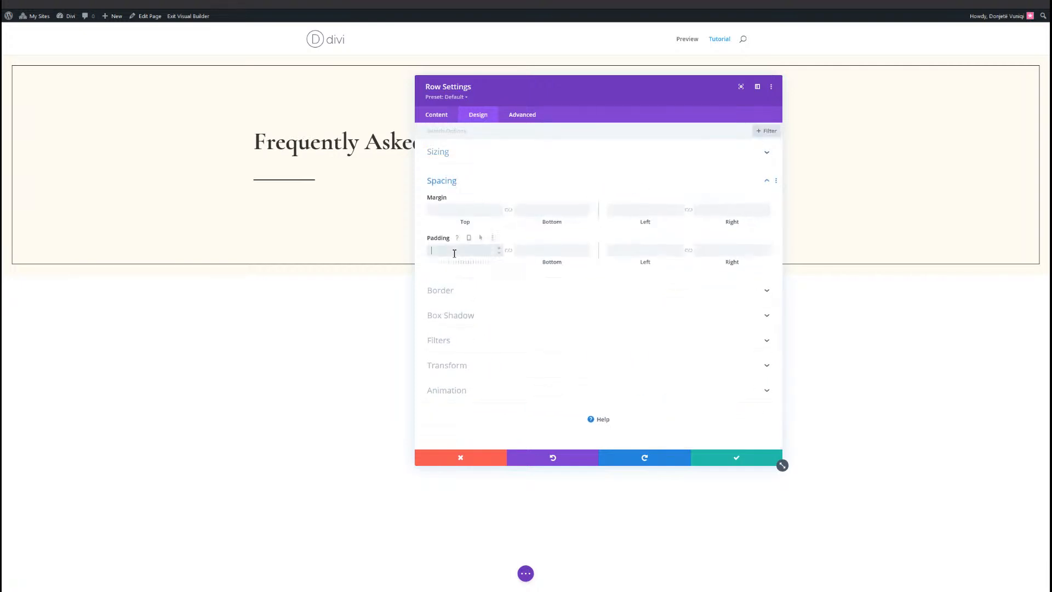
pyautogui.click(508, 250)
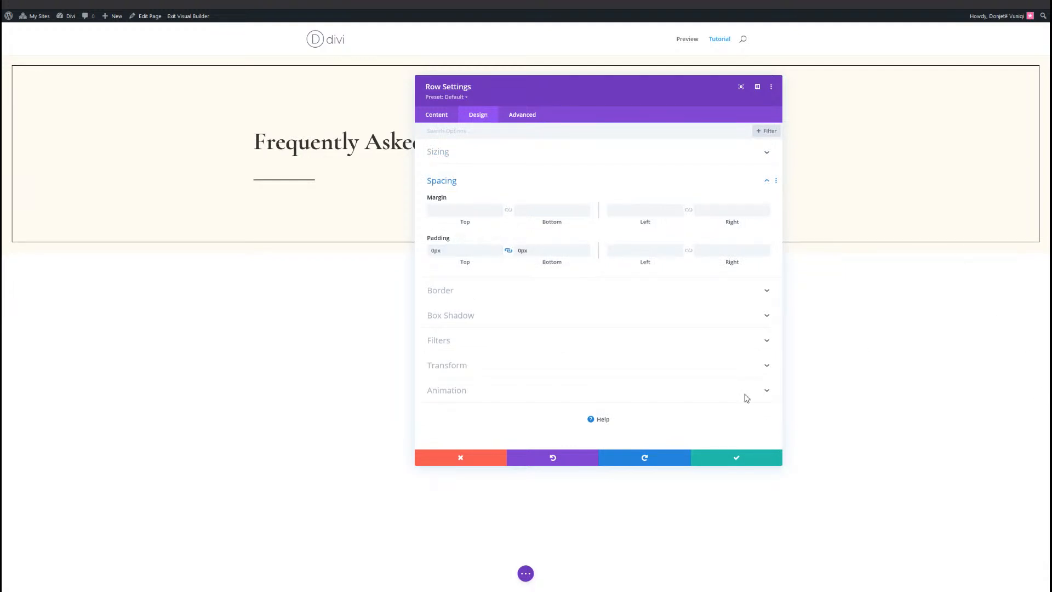
pyautogui.click(781, 462)
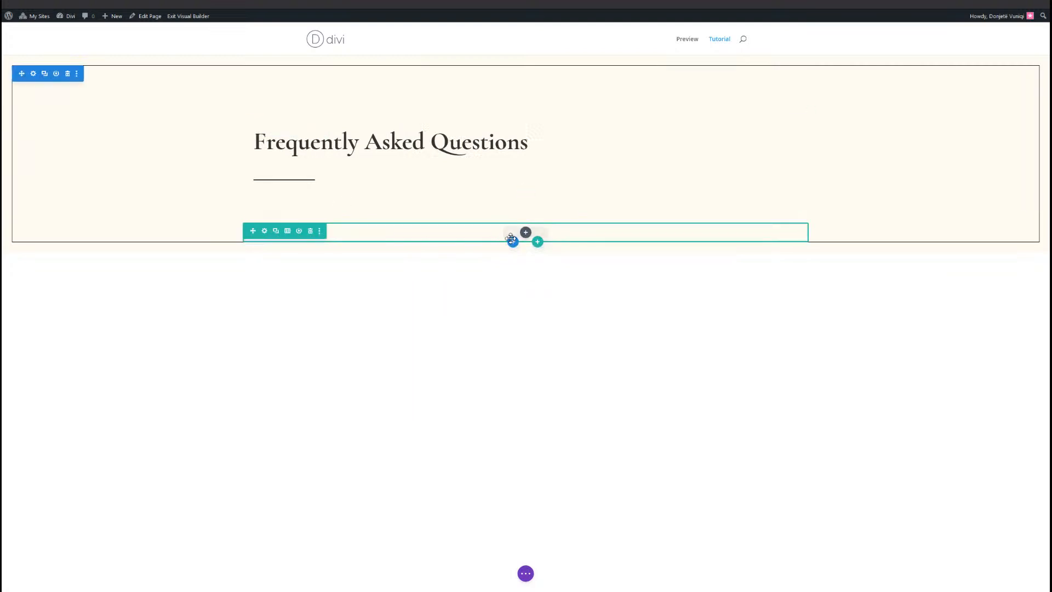
# Add a Text module to the new empty row
pyautogui.click(526, 573)
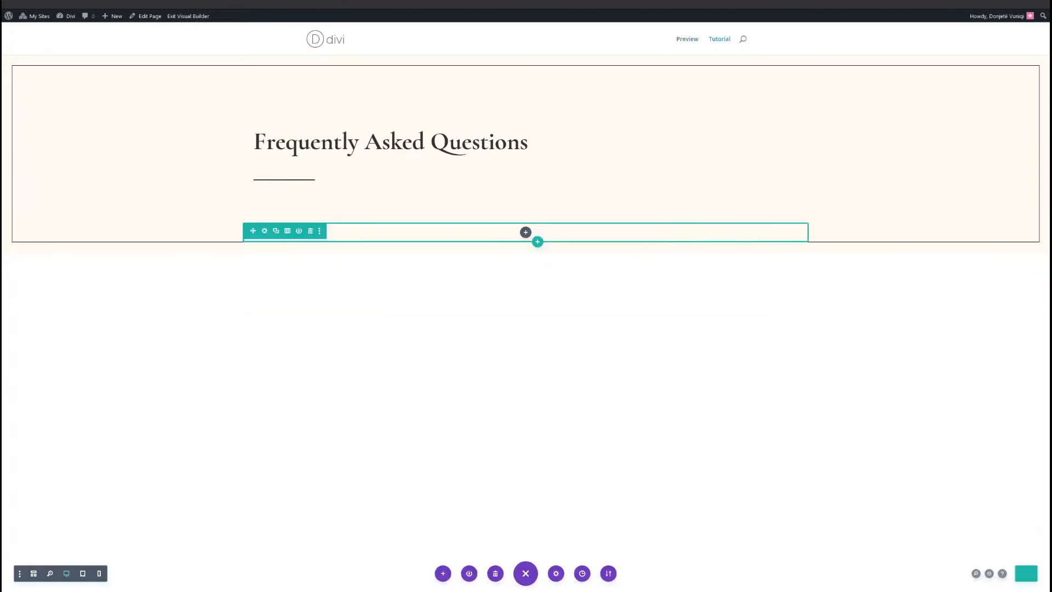
pyautogui.click(525, 231)
pyautogui.write('text')
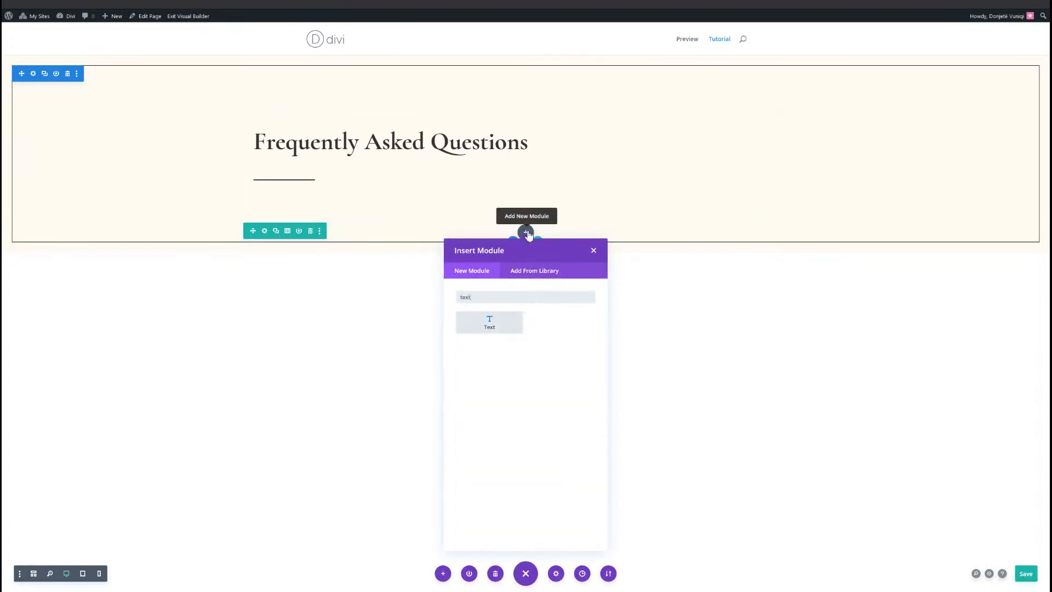
pyautogui.press('Return')
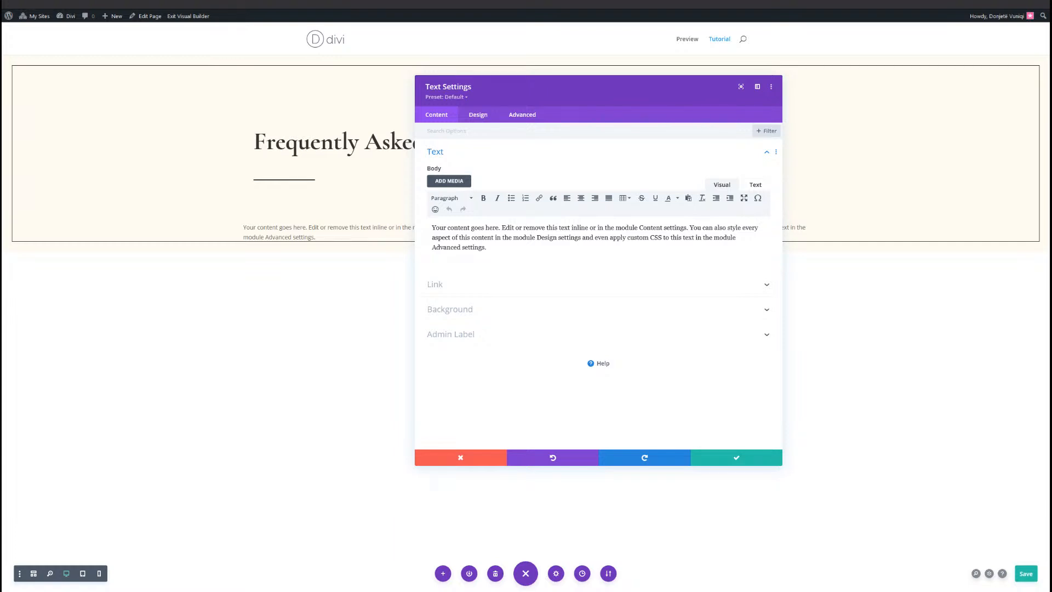
# Replace the placeholder body text with "Most Asked" formatted as Heading 3, and give the text module a white background
pyautogui.tripleClick(512, 235)
pyautogui.write('Most Asked')
pyautogui.tripleClick(512, 234)
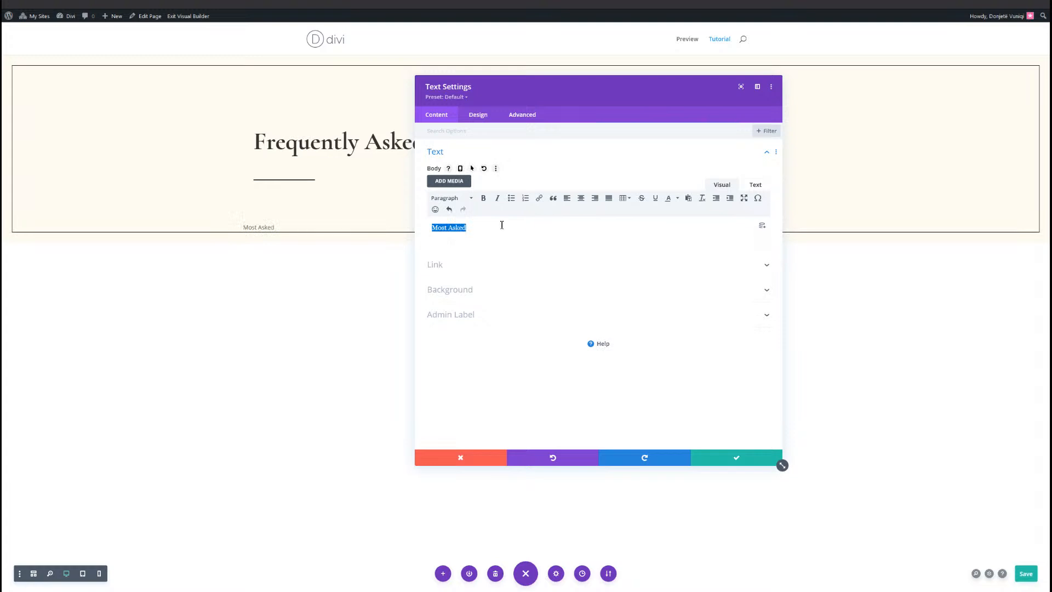
pyautogui.click(471, 199)
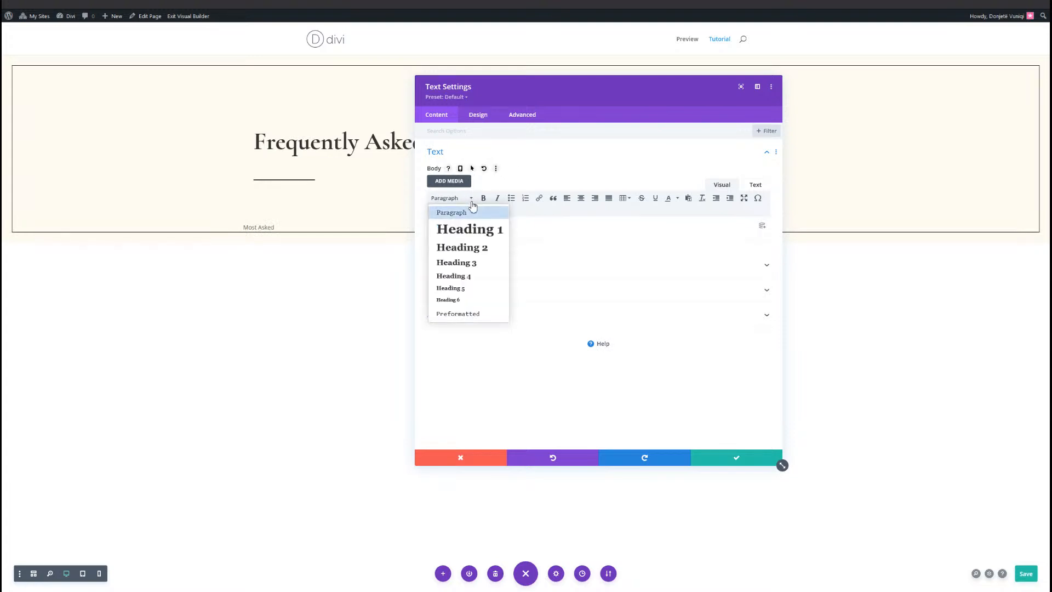
pyautogui.click(456, 262)
pyautogui.click(496, 234)
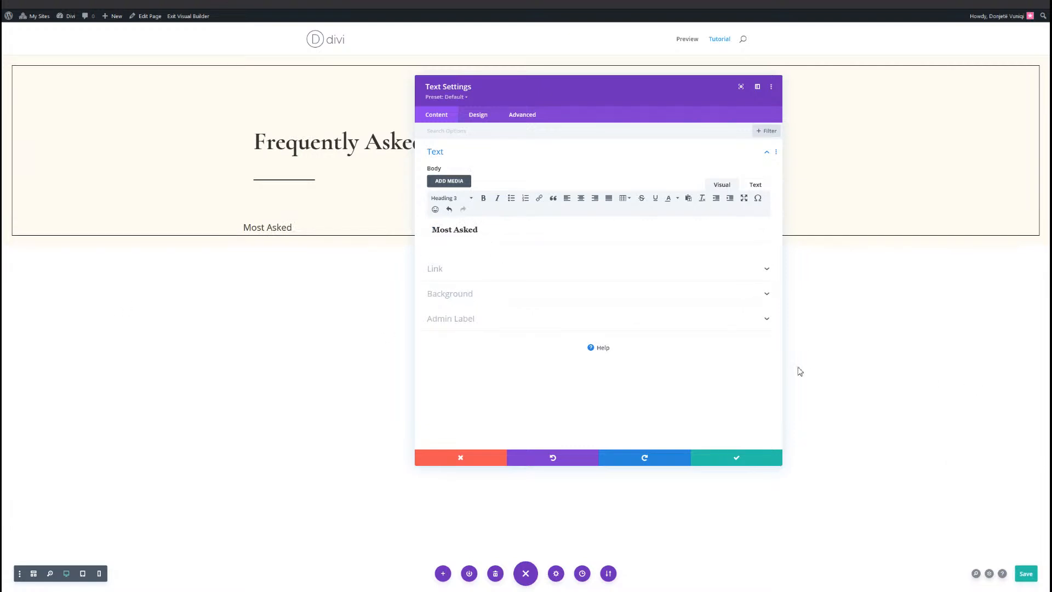
pyautogui.click(559, 300)
pyautogui.click(470, 345)
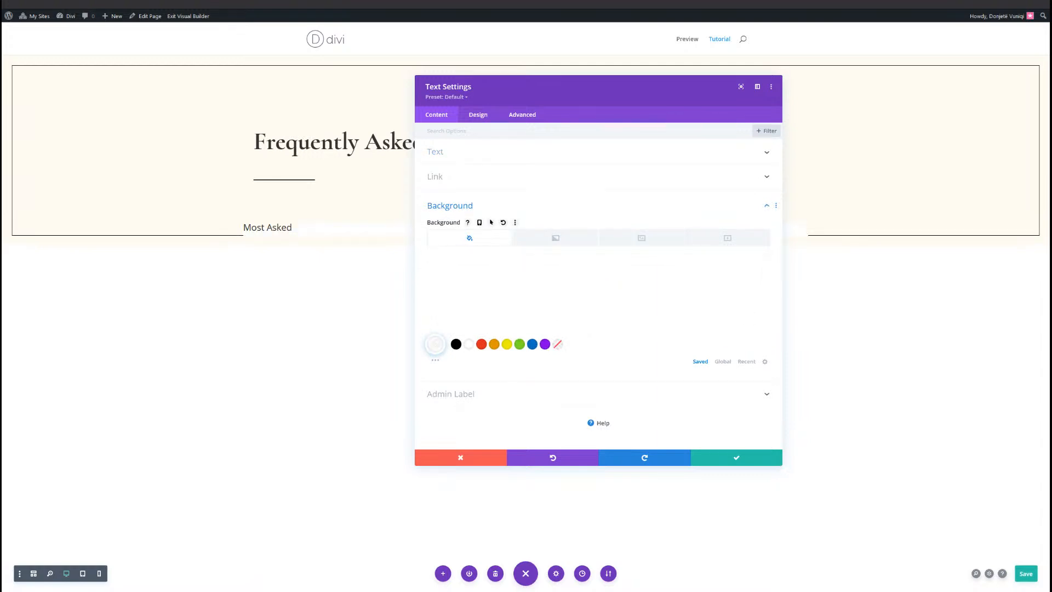
# Set the Heading 3 font of the "Most Asked" text module to Karla
pyautogui.click(477, 117)
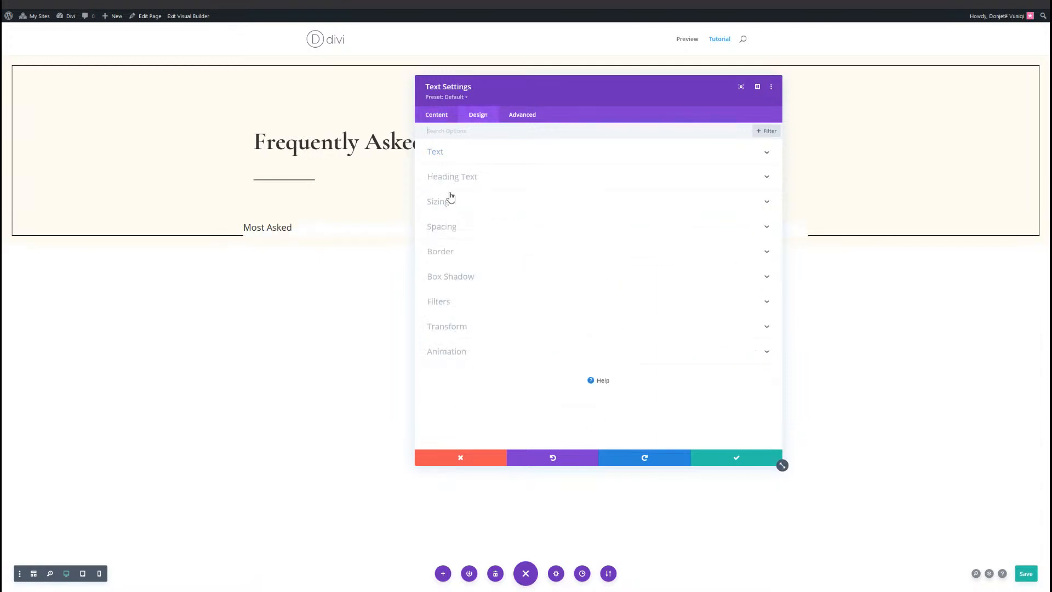
pyautogui.click(460, 178)
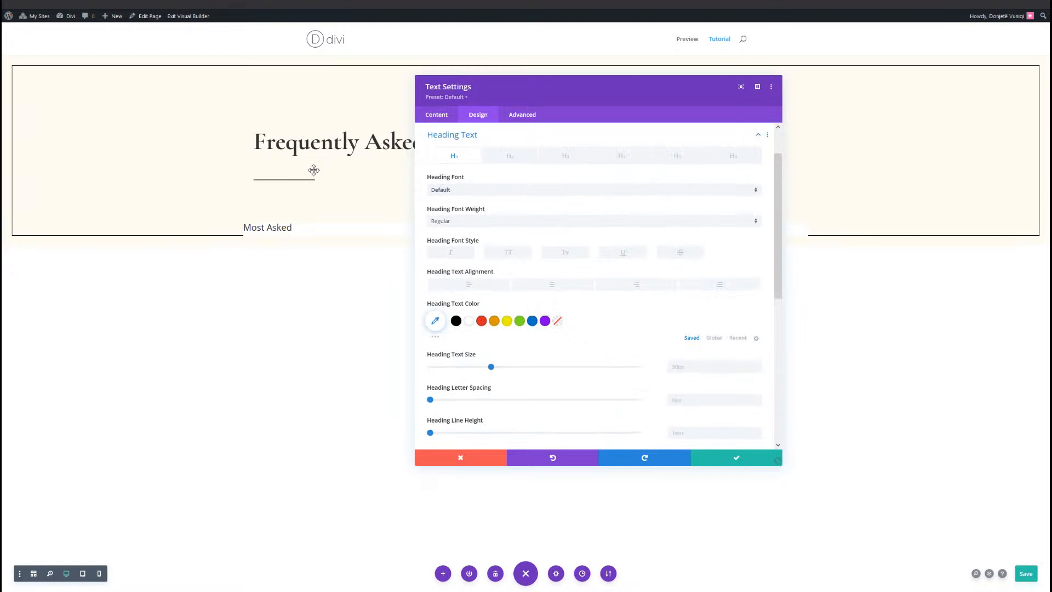
pyautogui.click(582, 157)
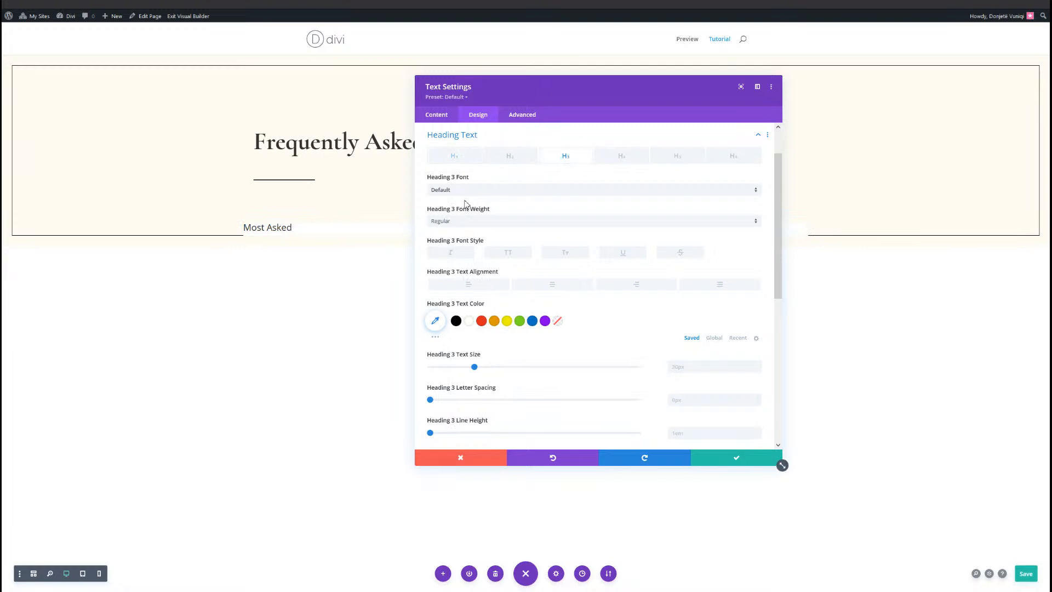
pyautogui.click(469, 190)
pyautogui.write('karla')
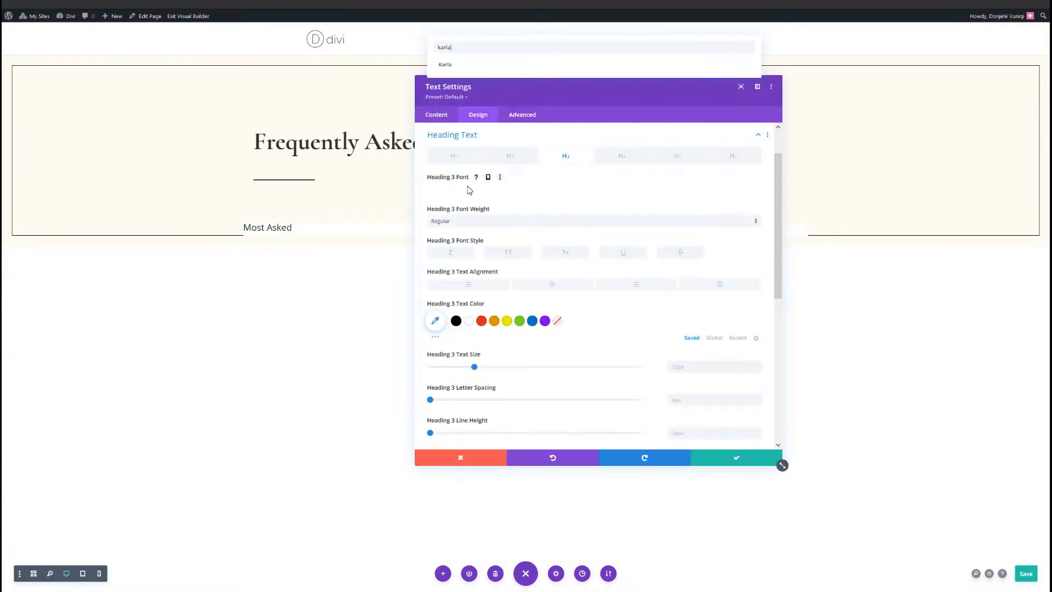
pyautogui.click(485, 65)
# Give the Heading 3 text a Bold weight, uppercase style and centered alignment
pyautogui.scroll(-3, 662, 362)
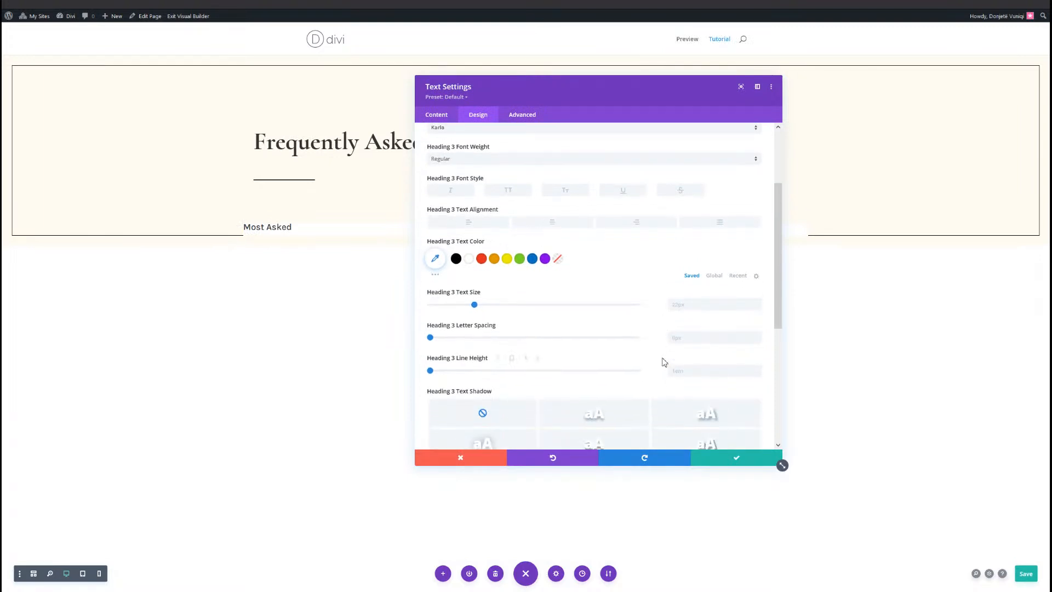
pyautogui.click(476, 163)
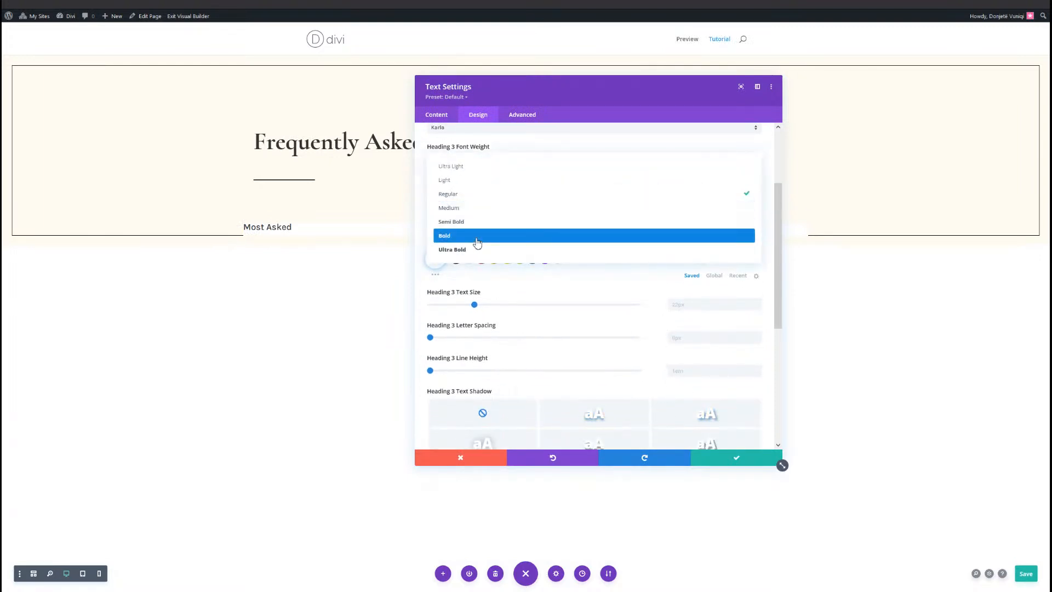
pyautogui.click(477, 234)
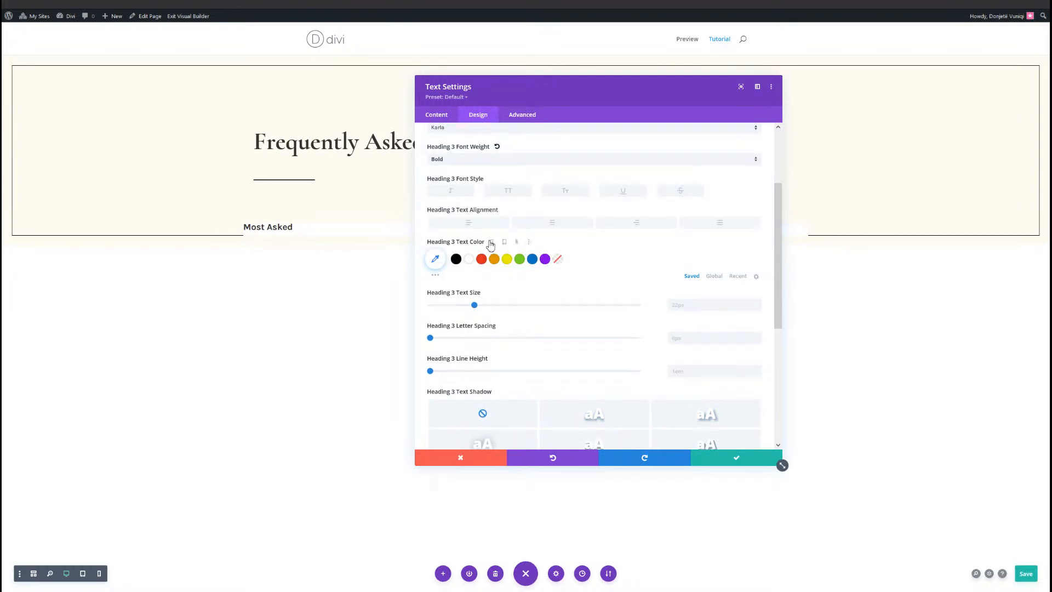
pyautogui.click(508, 191)
pyautogui.scroll(-2, 652, 308)
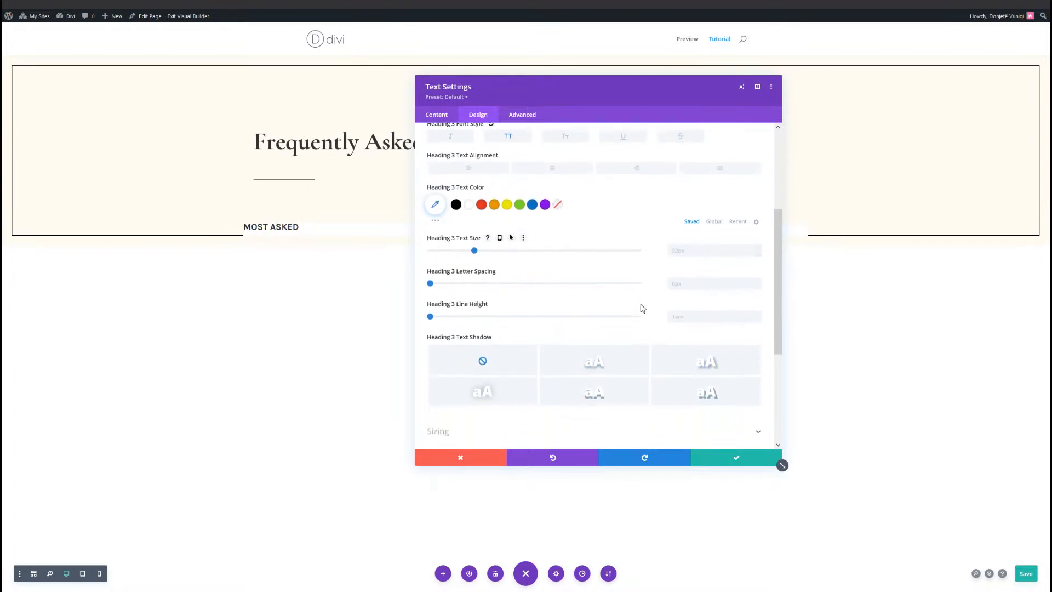
pyautogui.click(548, 165)
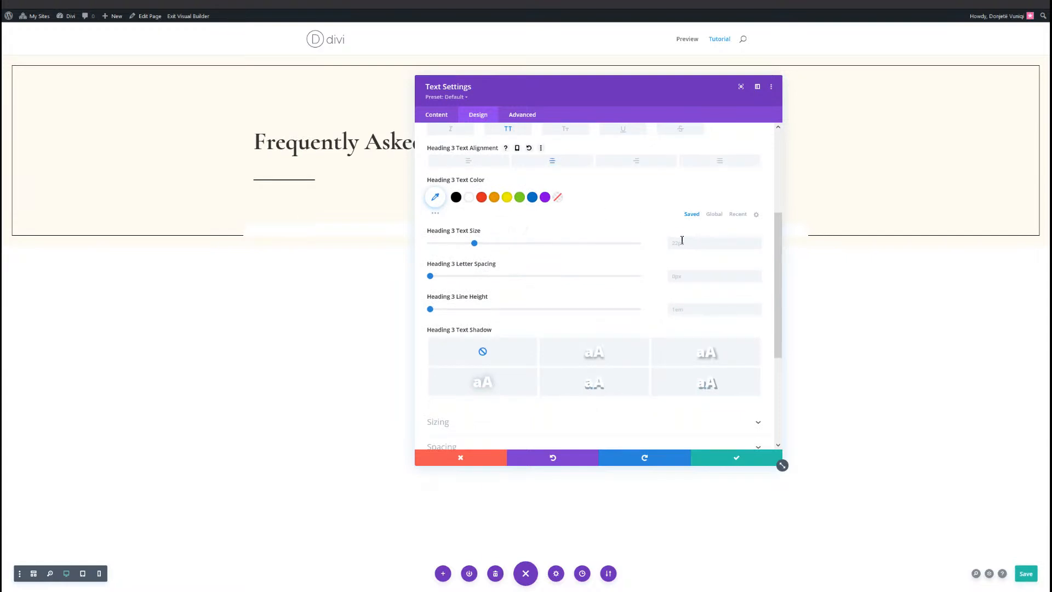
# Set the Heading 3 text size to 15px and its letter spacing to 4px
pyautogui.scroll(-1, 651, 258)
pyautogui.click(680, 211)
pyautogui.write('15')
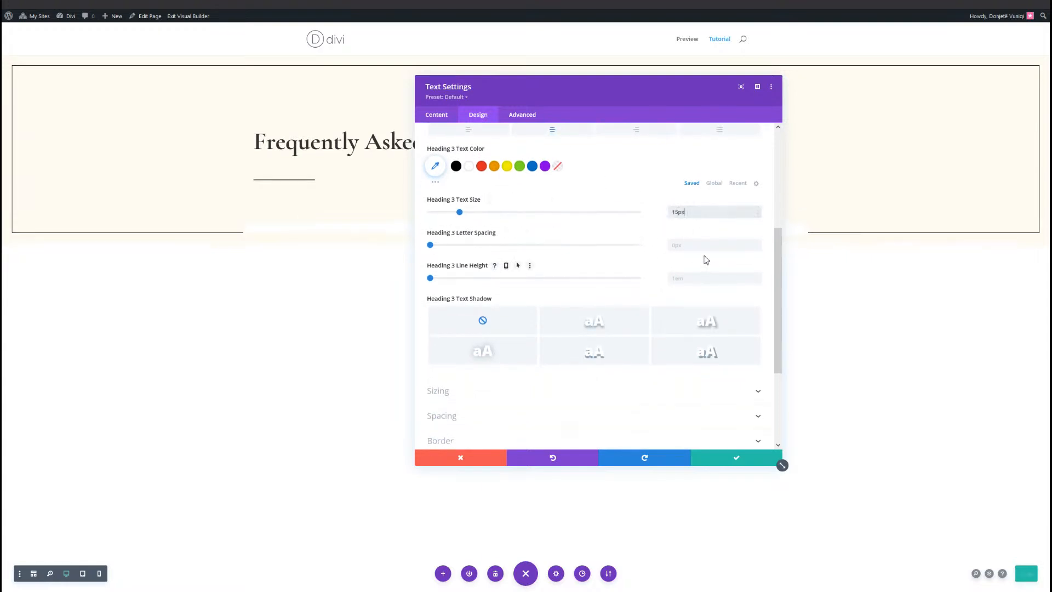
pyautogui.click(703, 243)
pyautogui.write('4')
pyautogui.moveTo(648, 106); pyautogui.dragTo(812, 113)
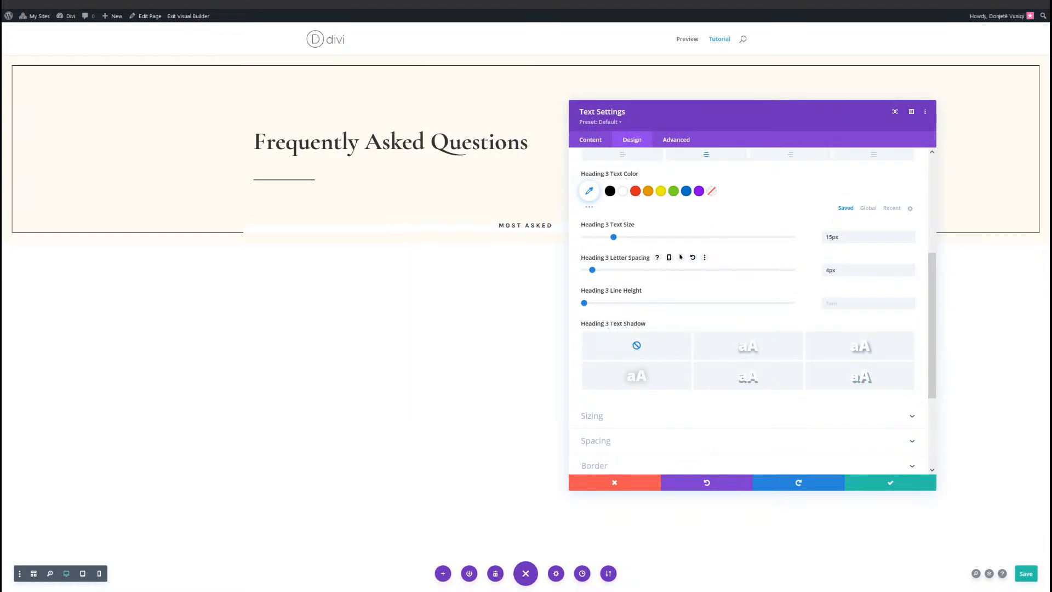
# Set the "Most Asked" text module's width to 22% on desktop and 44% on tablet
pyautogui.scroll(-3, 582, 415)
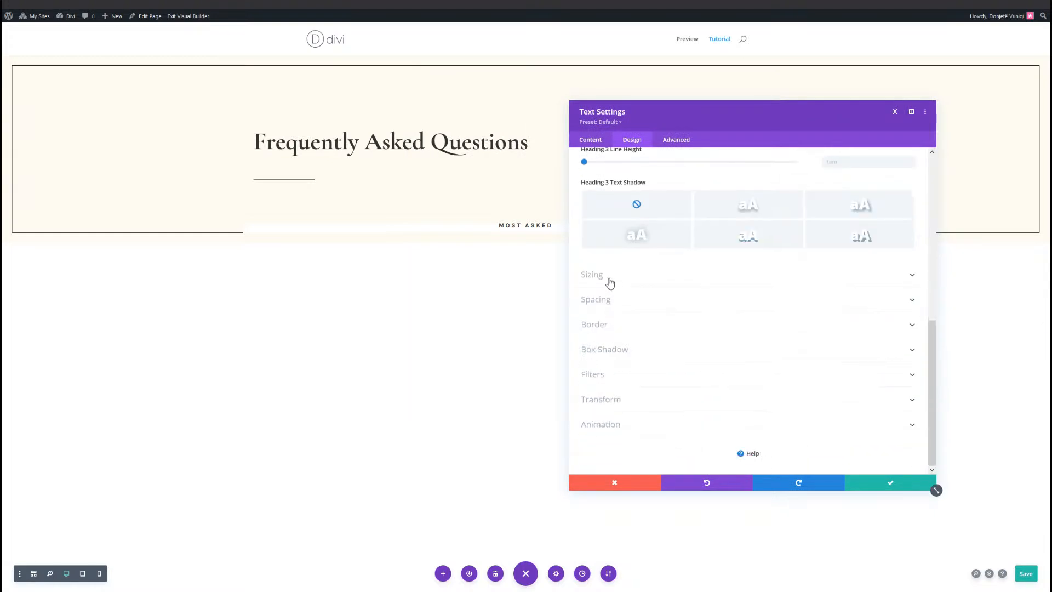
pyautogui.click(607, 281)
pyautogui.click(827, 188)
pyautogui.write('22')
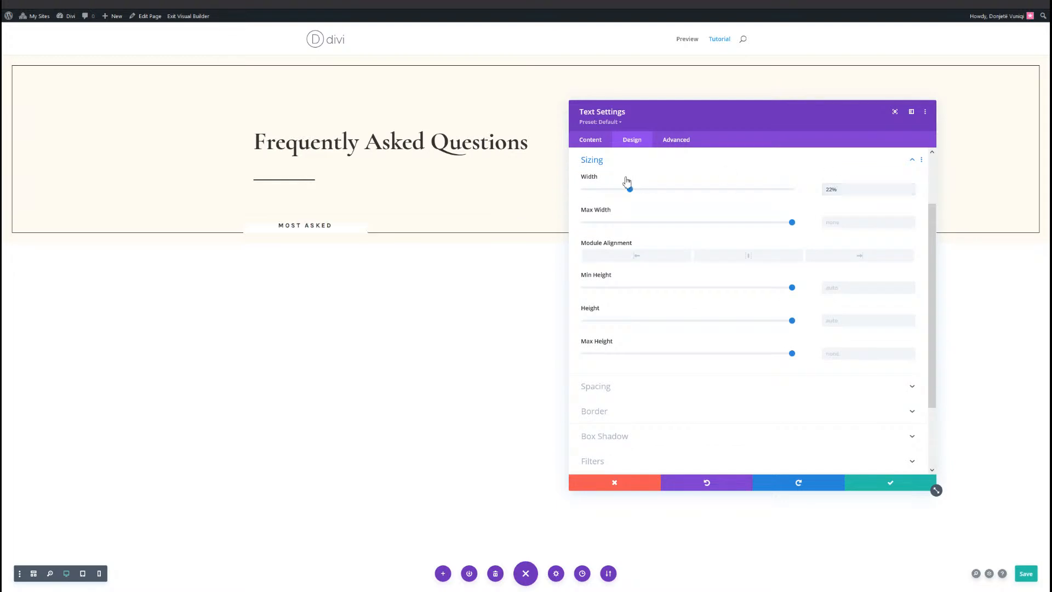
pyautogui.click(627, 181)
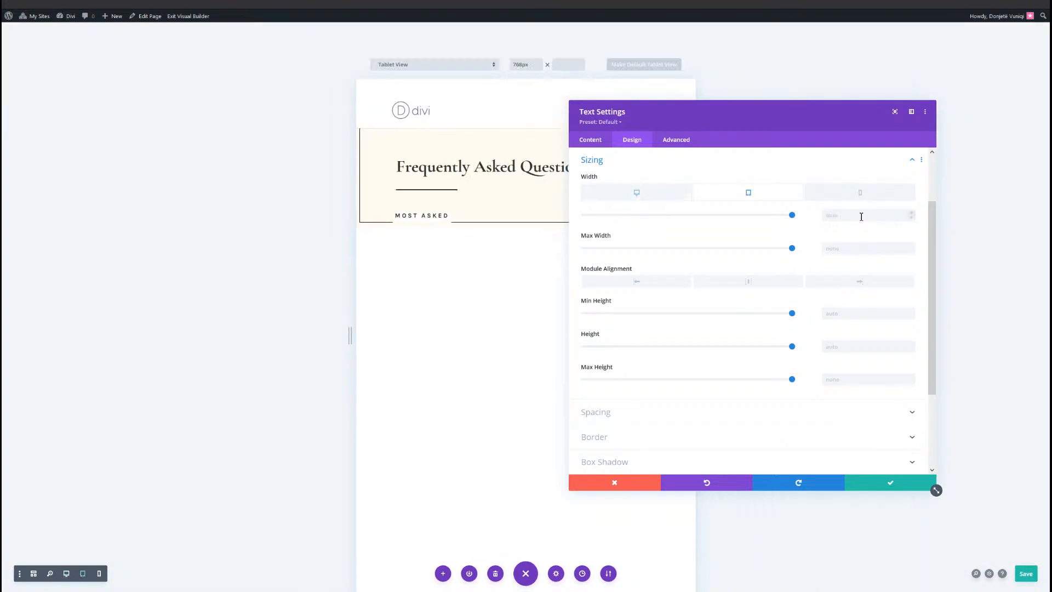
pyautogui.click(861, 216)
pyautogui.write('44')
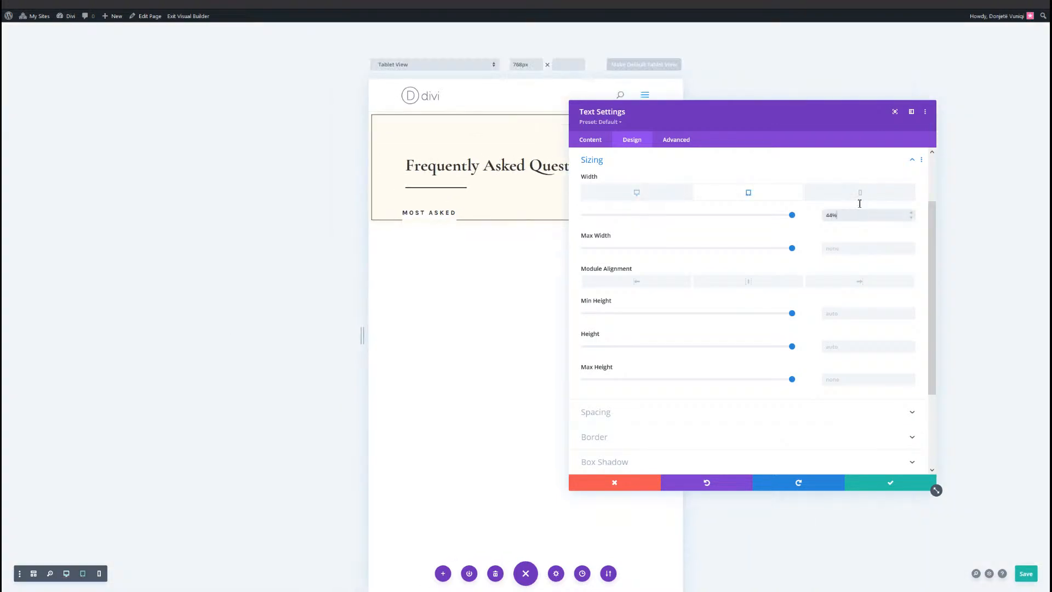
pyautogui.click(859, 201)
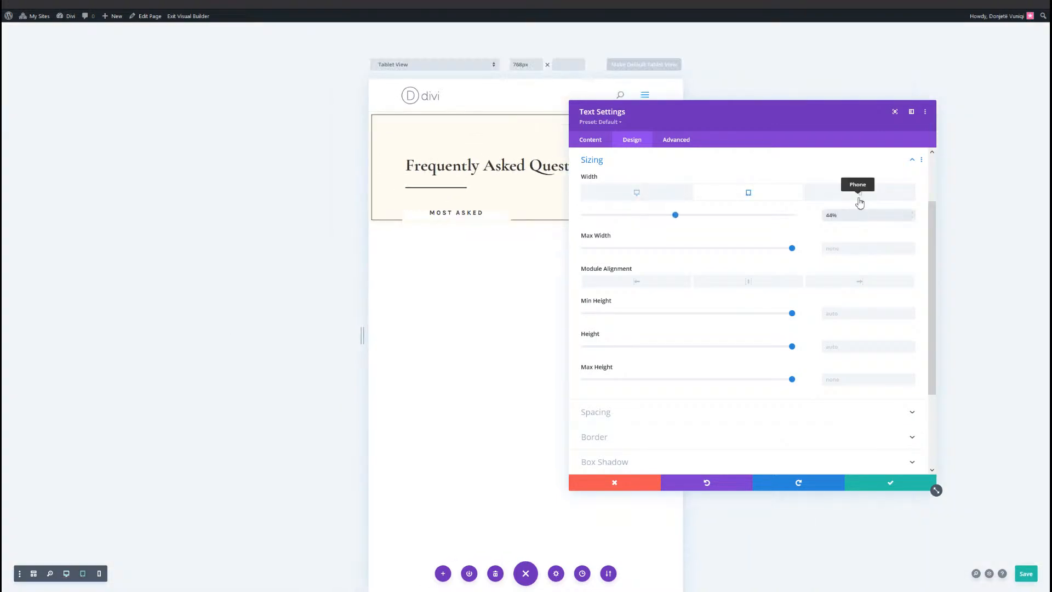
pyautogui.click(619, 197)
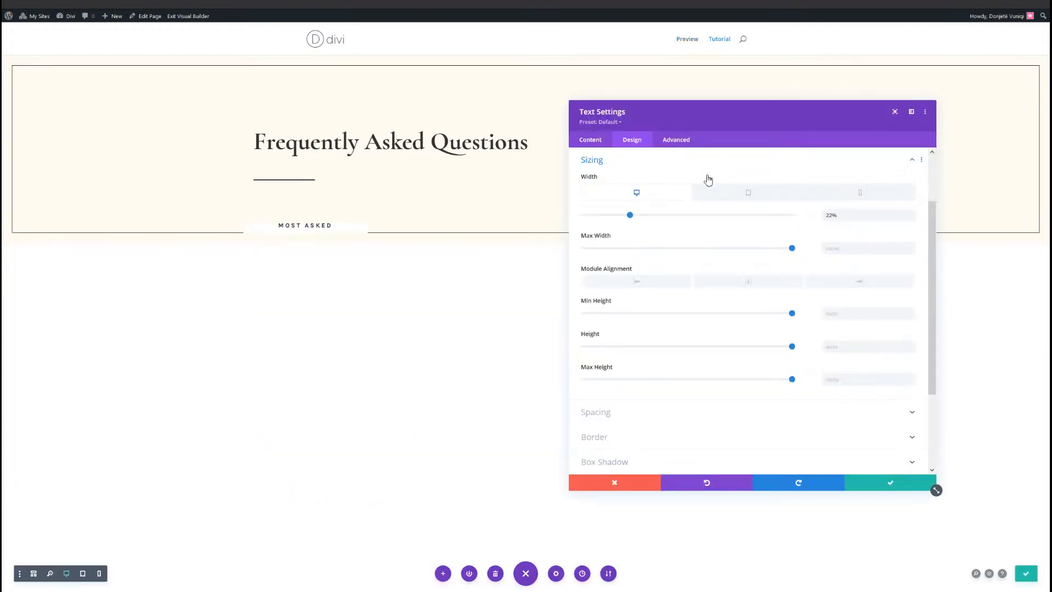
pyautogui.click(859, 216)
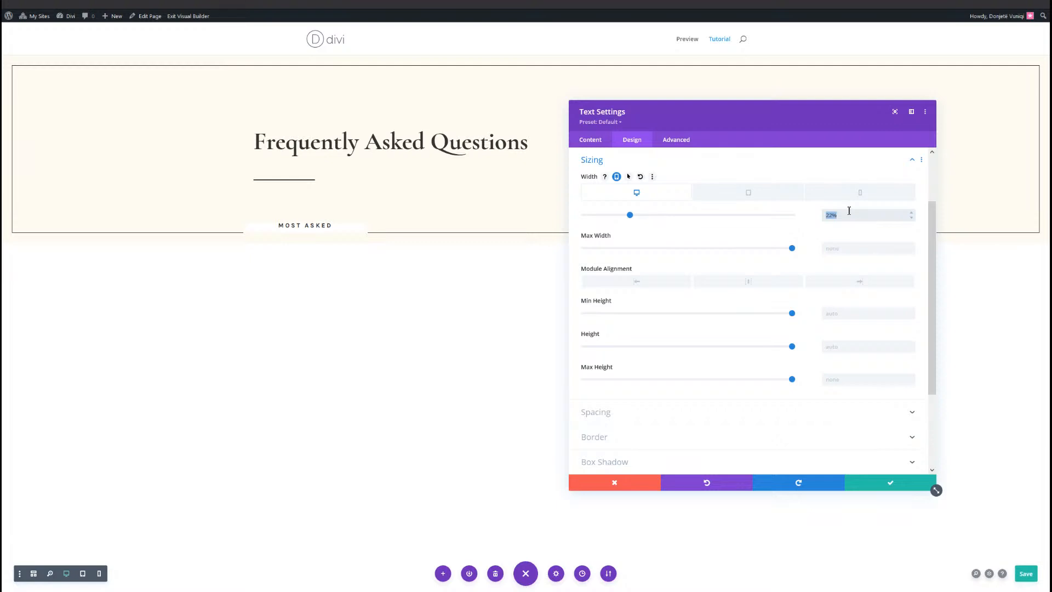
pyautogui.click(873, 220)
# Give the text module a 1% right margin and padding of 30px top, 20px bottom and a linked 5% left and right
pyautogui.scroll(-1, 630, 351)
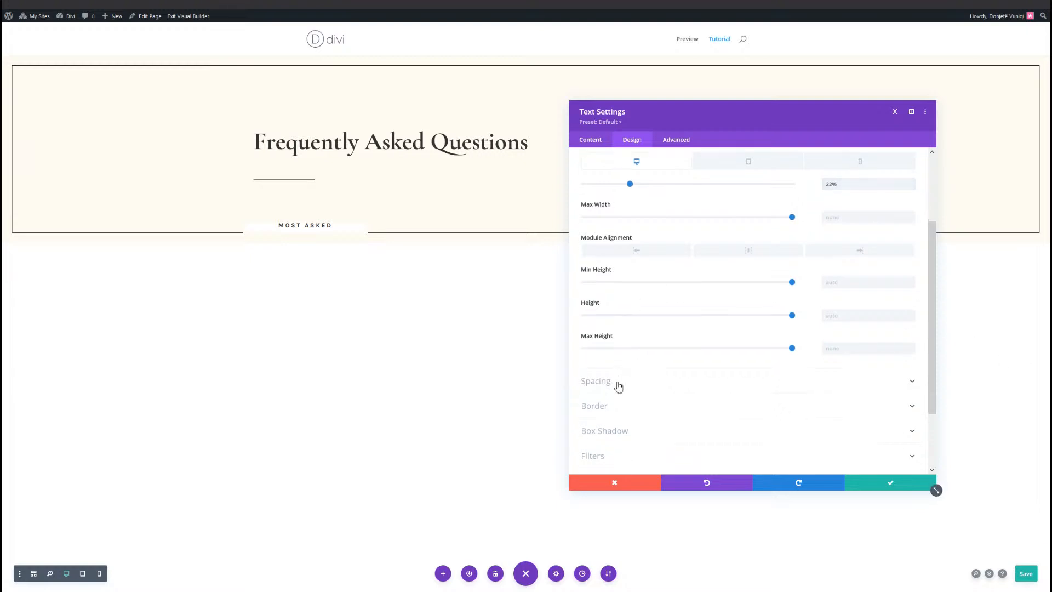
pyautogui.click(616, 384)
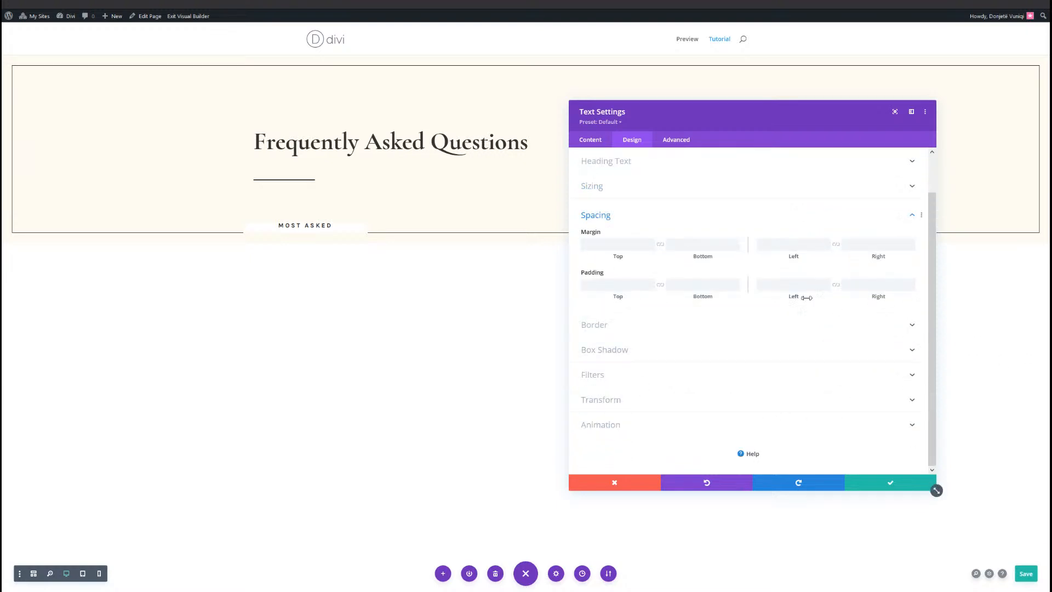
pyautogui.click(855, 243)
pyautogui.write('1%')
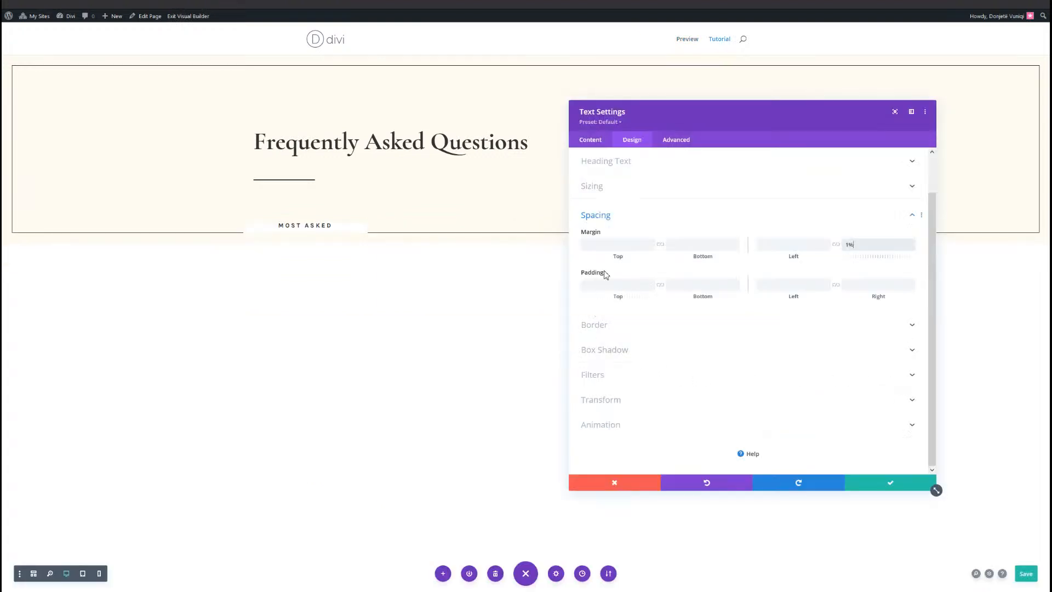
pyautogui.click(617, 284)
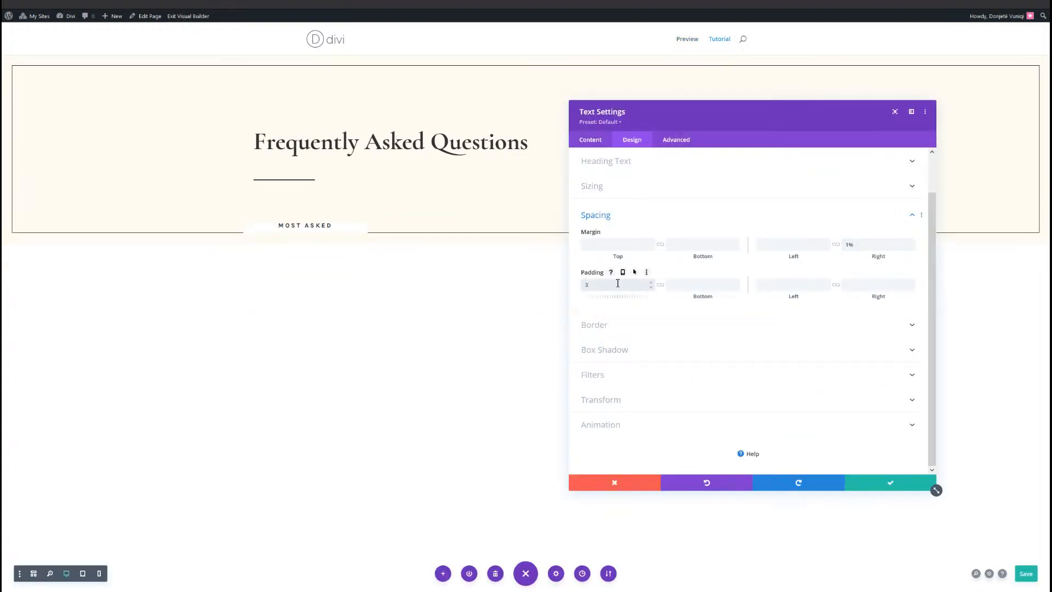
pyautogui.click(709, 284)
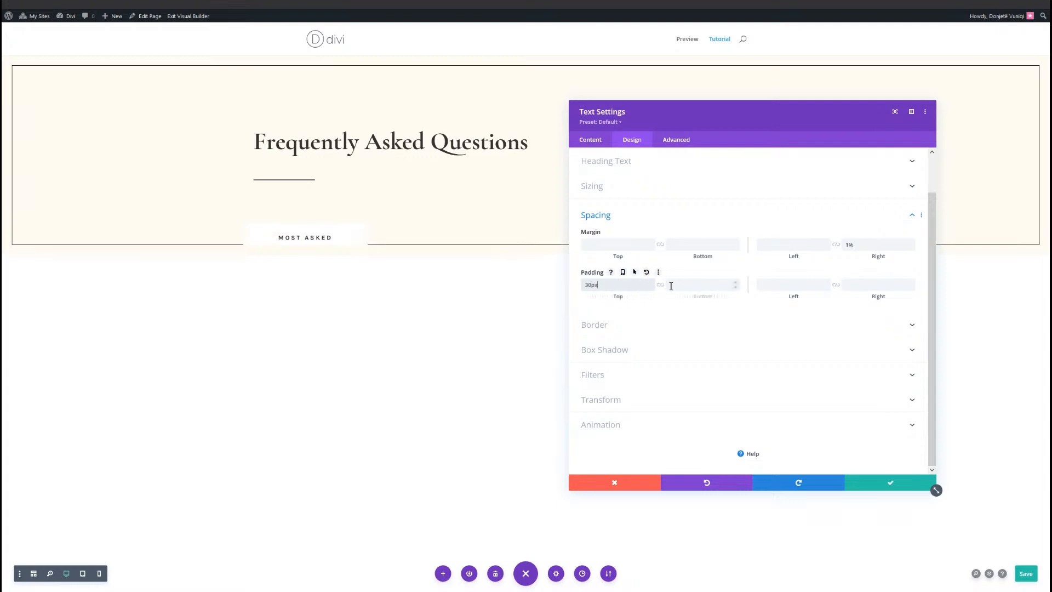
pyautogui.write('20')
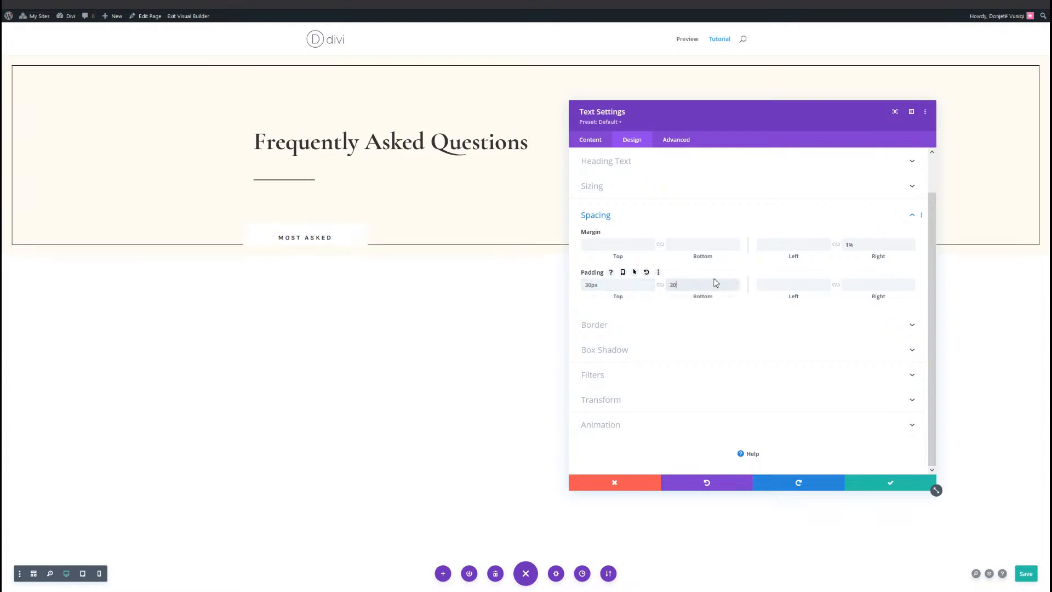
pyautogui.click(783, 283)
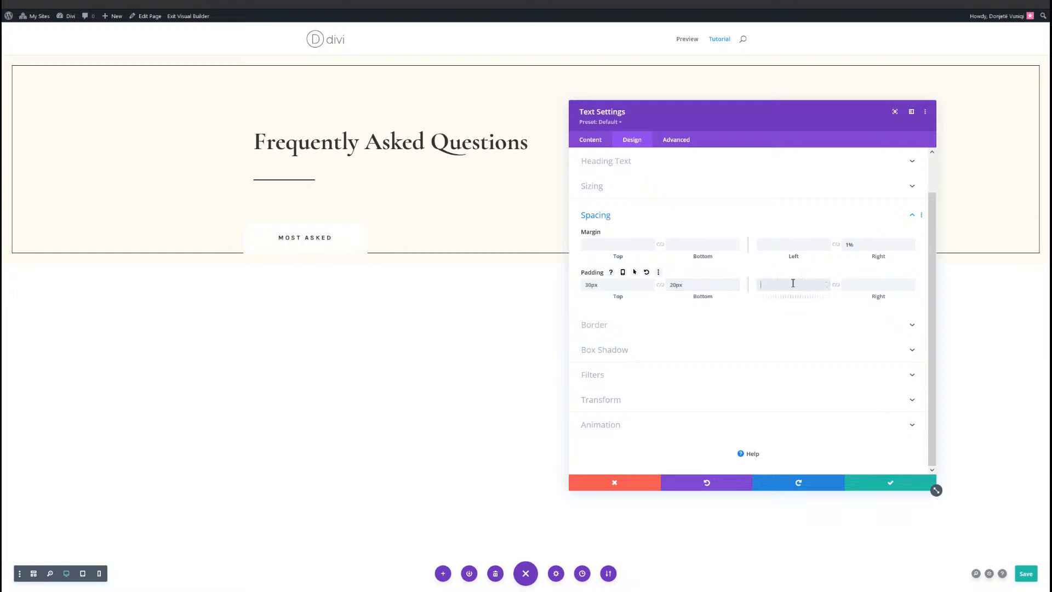
pyautogui.write('5%')
pyautogui.click(836, 287)
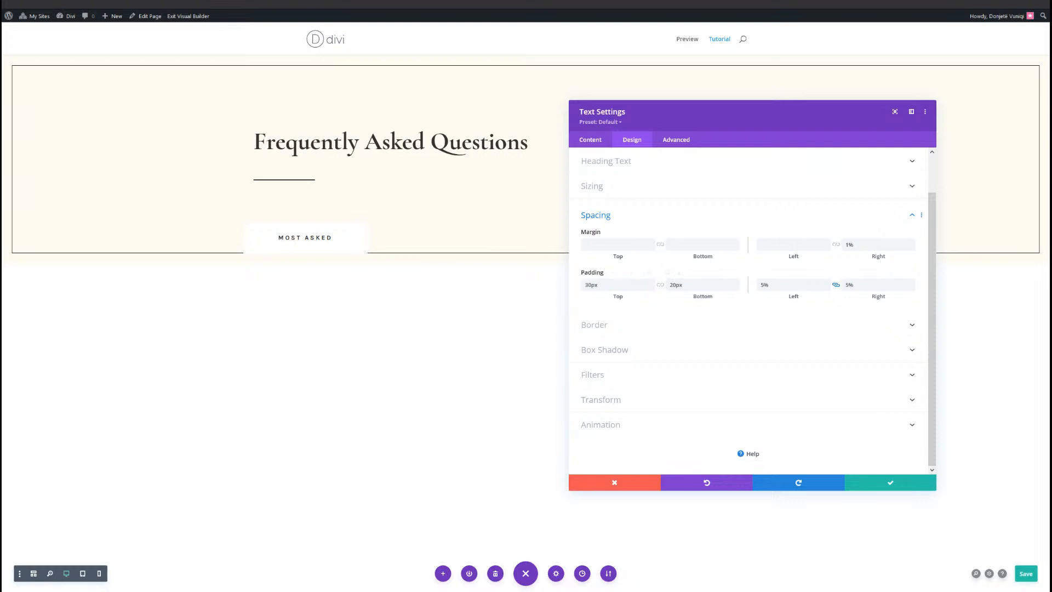
# Add a 1px solid border around all sides of the "Most Asked" text module
pyautogui.click(731, 326)
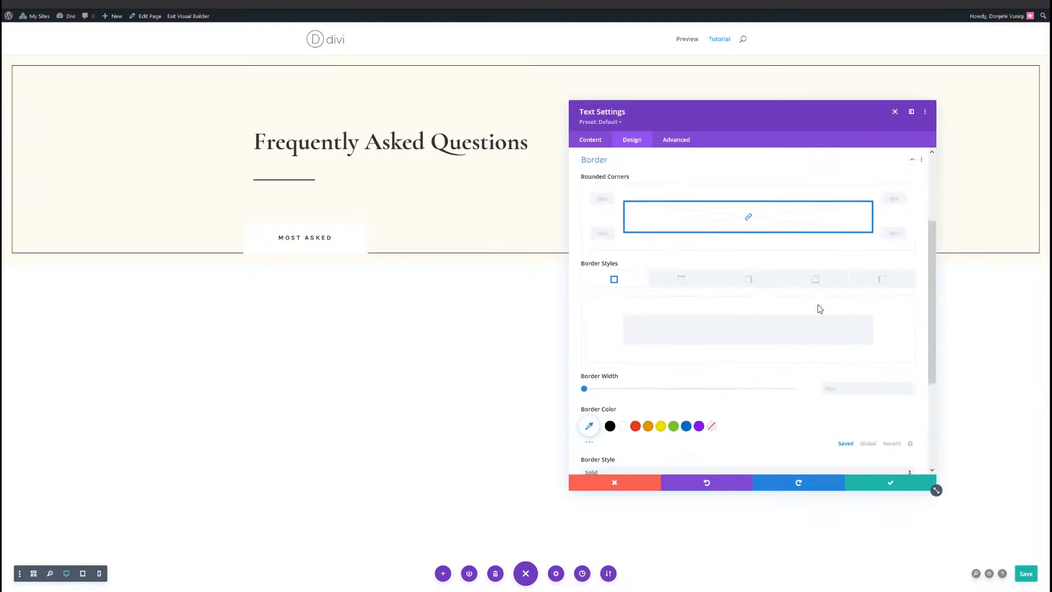
pyautogui.scroll(-1, 774, 292)
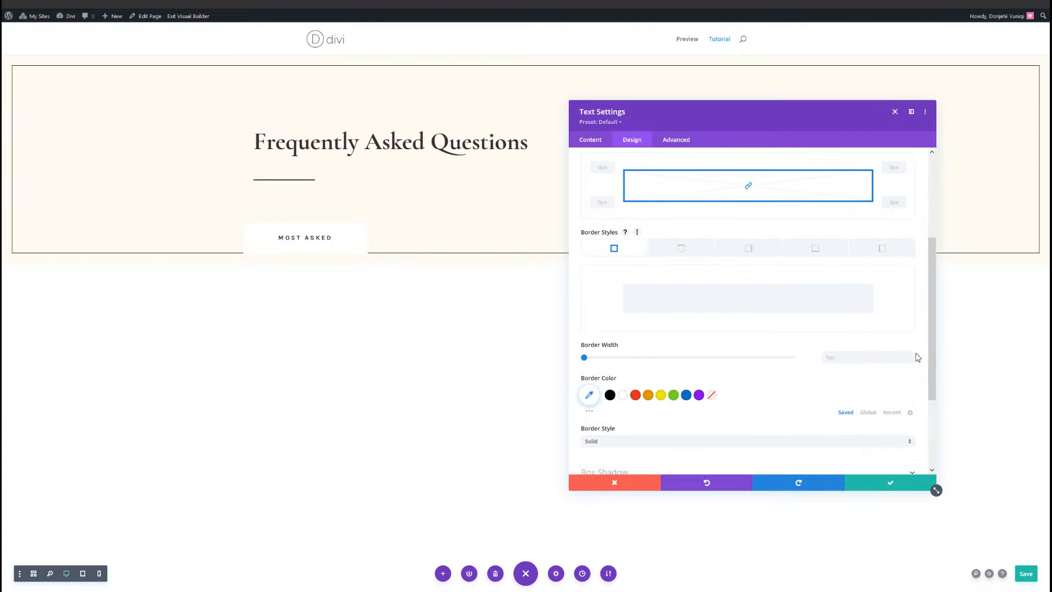
pyautogui.click(911, 355)
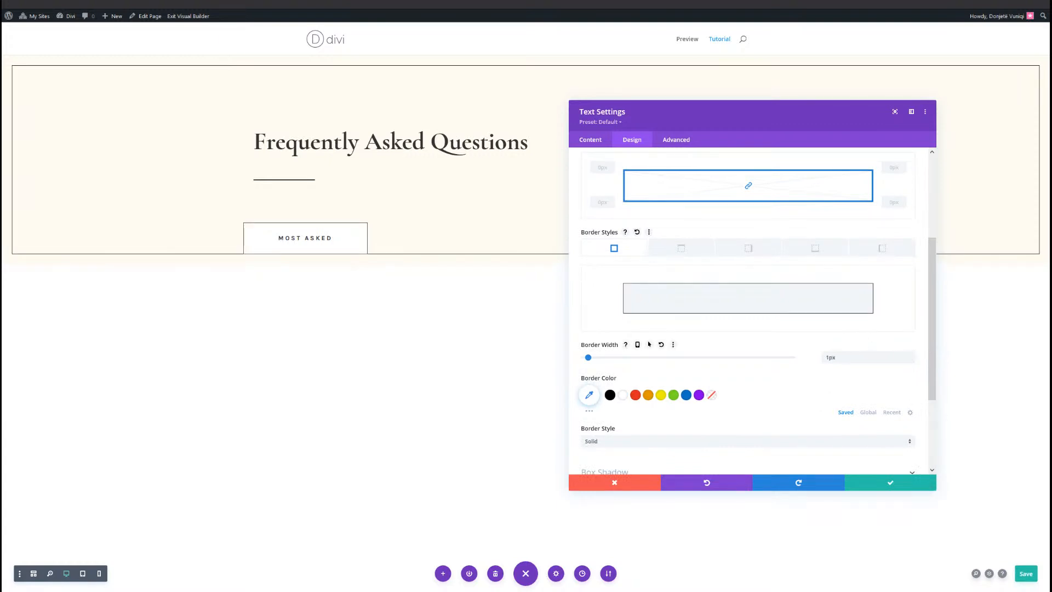
# Apply the solid all-around box shadow preset to the text module and set its vertical position to 0px
pyautogui.scroll(-4, 688, 308)
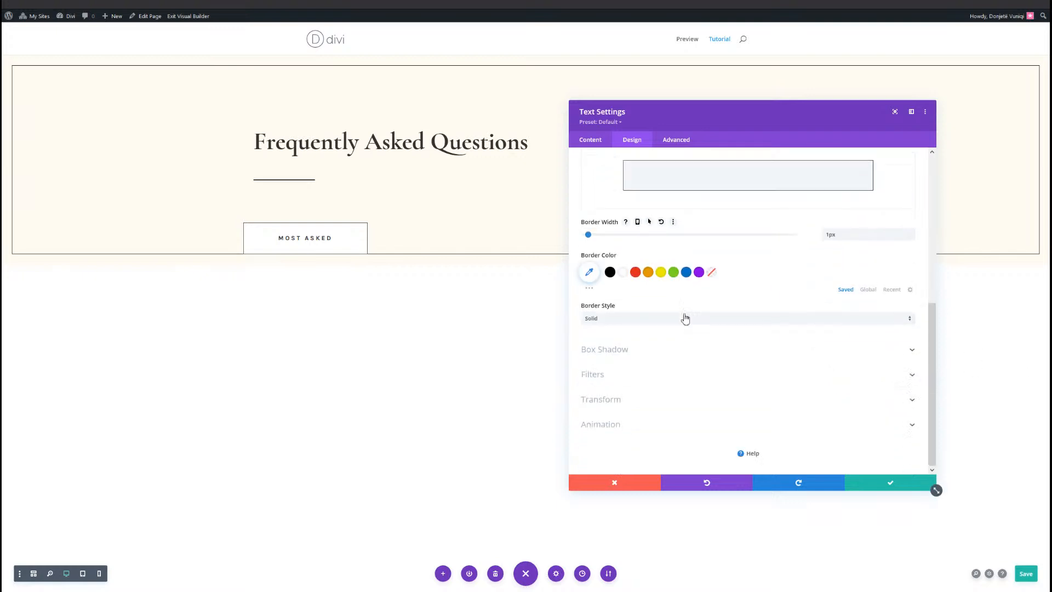
pyautogui.click(638, 356)
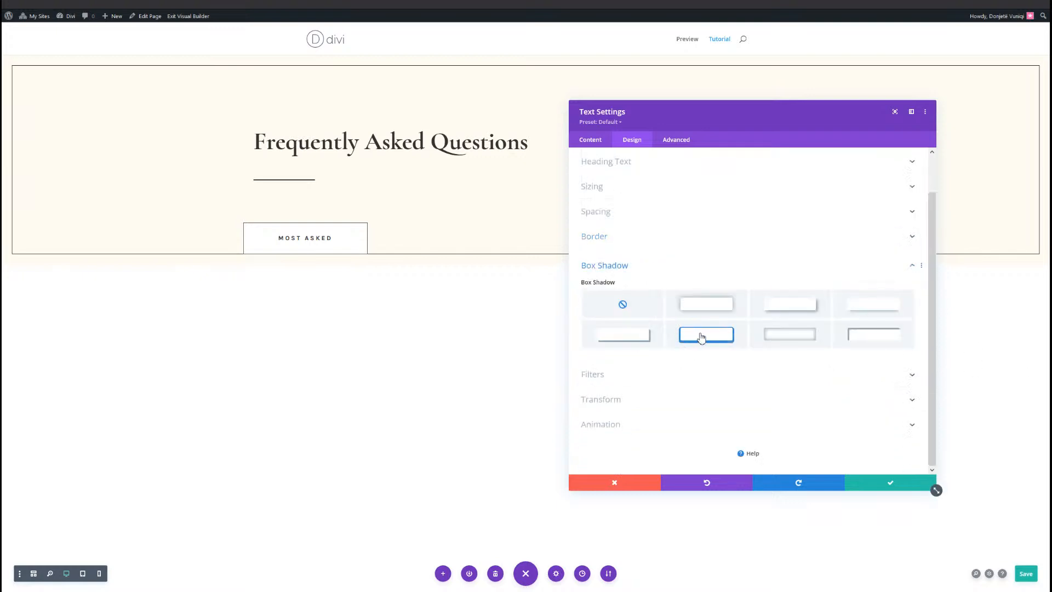
pyautogui.click(724, 336)
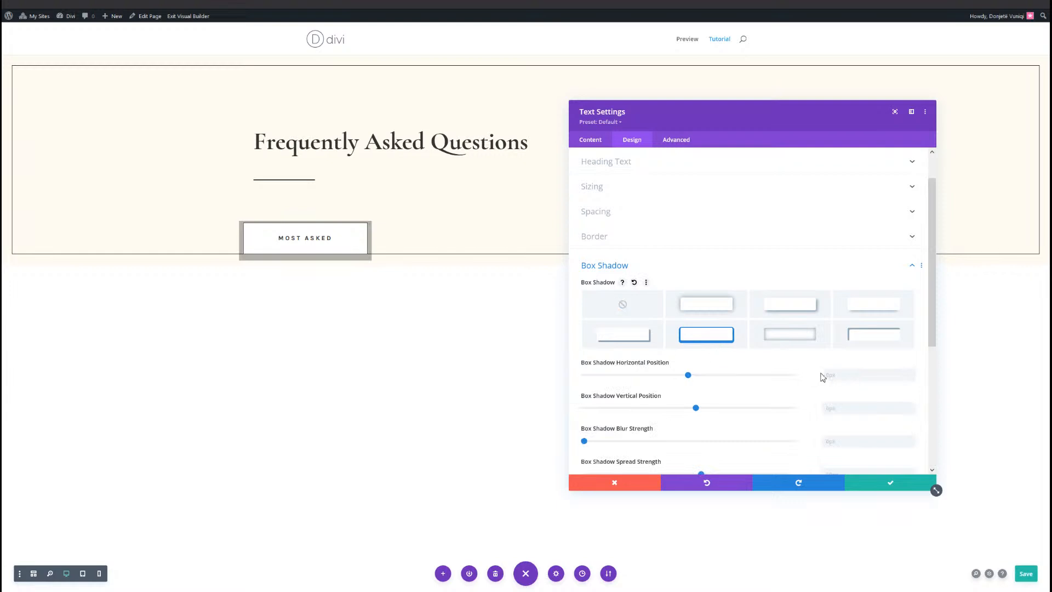
pyautogui.click(845, 410)
pyautogui.write('0')
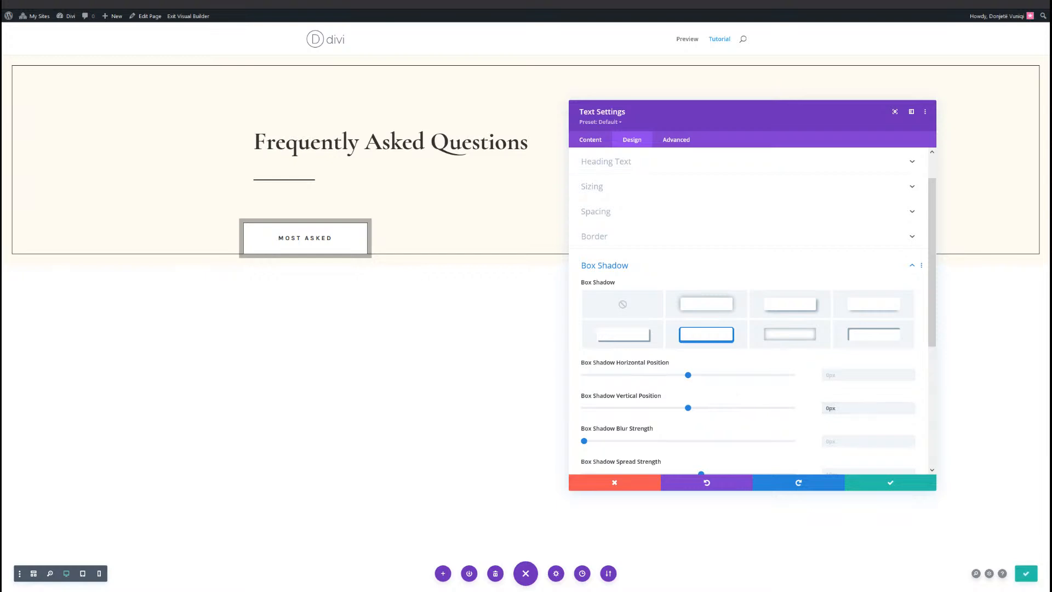
# Set the box shadow's color to #fff3dd and its position to Inner Shadow, saving the page
pyautogui.scroll(-4, 674, 359)
pyautogui.click(585, 390)
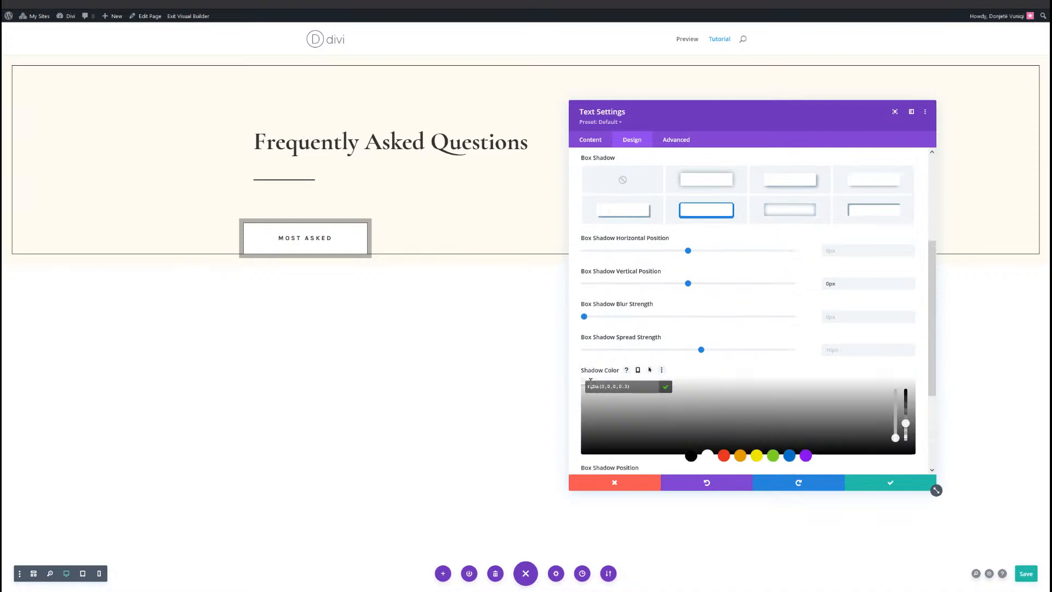
pyautogui.write('fff3dd')
pyautogui.scroll(-3, 723, 378)
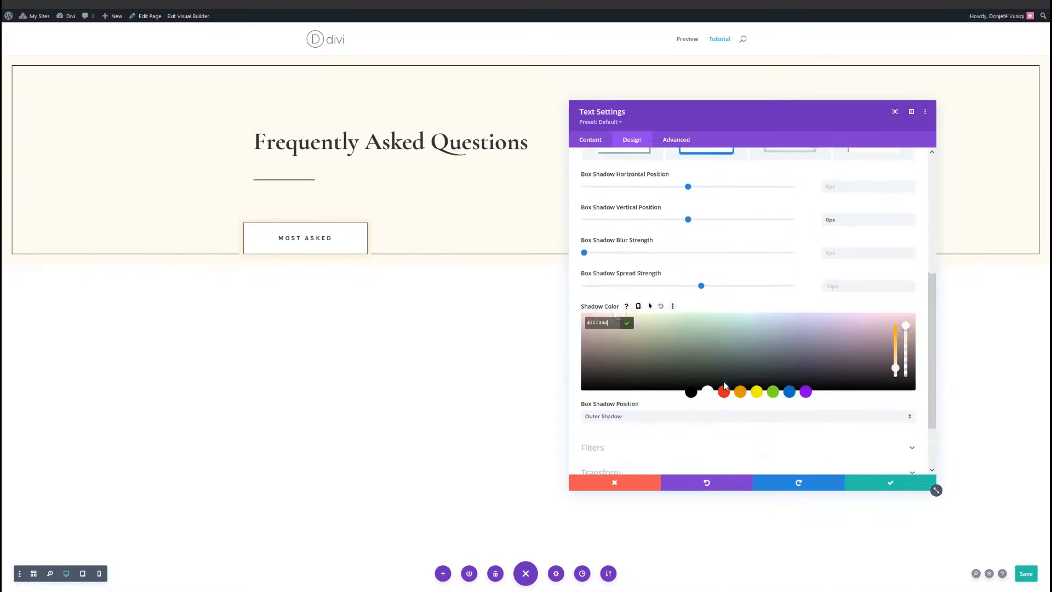
pyautogui.click(711, 358)
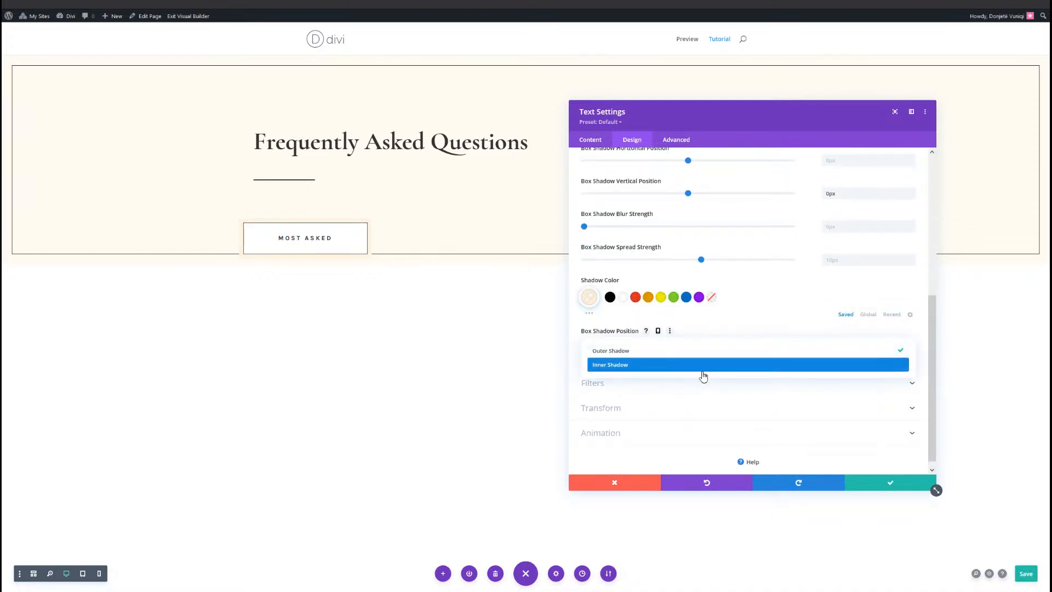
pyautogui.click(748, 365)
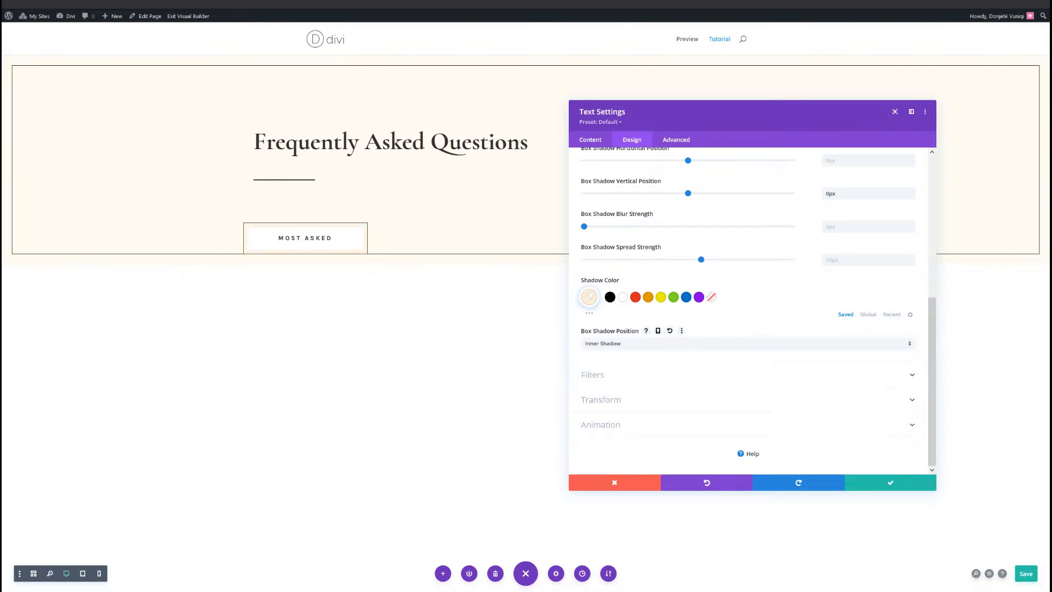
pyautogui.hotkey('ctrl', 's')
# Add the custom CSS "display: inline-block;" to the text module's main element, and save the module and the page
pyautogui.click(678, 140)
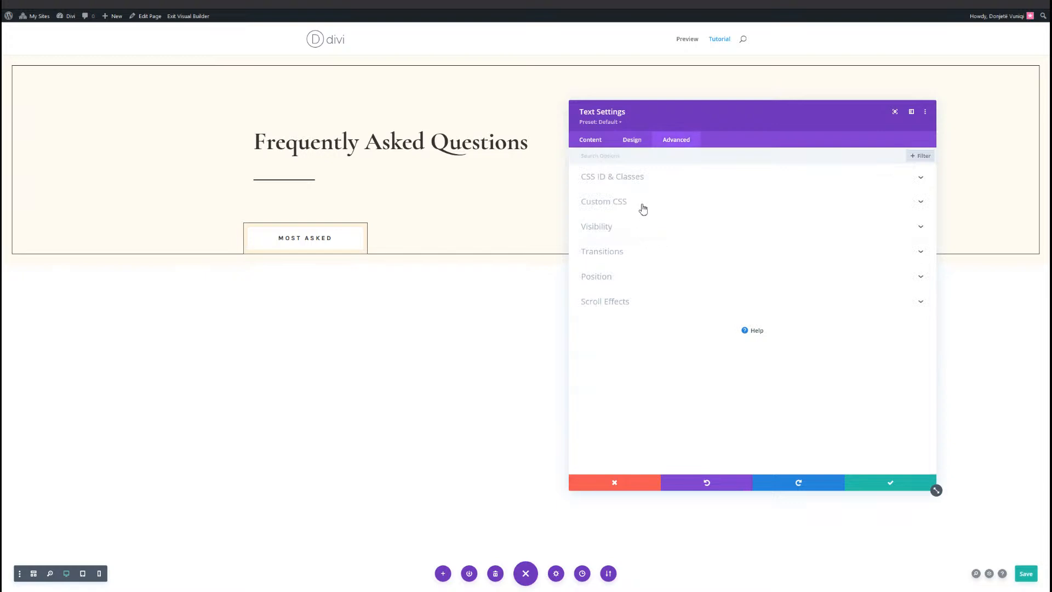
pyautogui.click(642, 209)
pyautogui.click(639, 284)
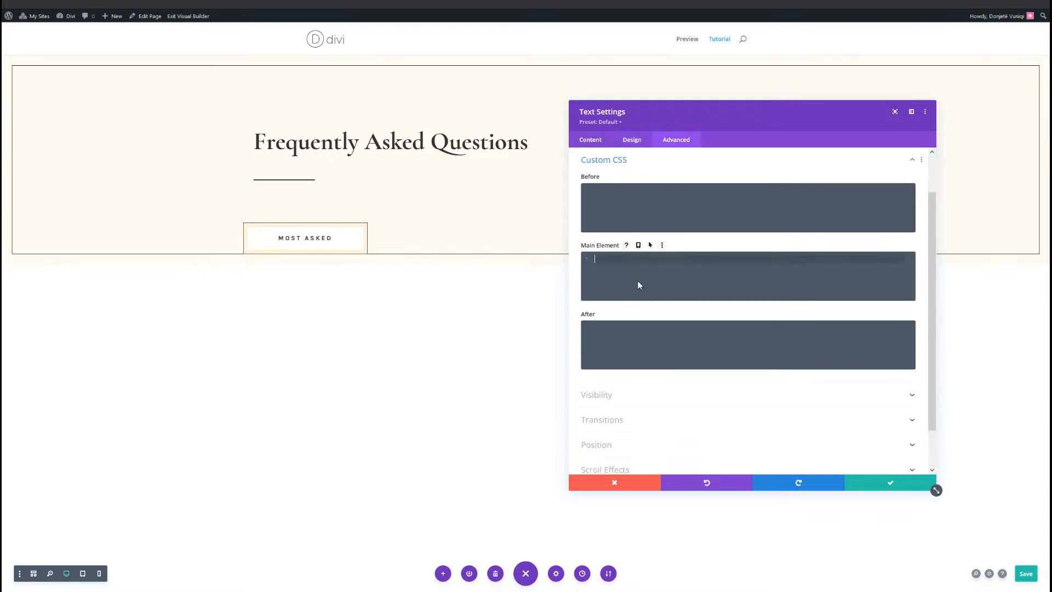
pyautogui.write('display: inline-block;')
pyautogui.click(894, 486)
pyautogui.click(1022, 577)
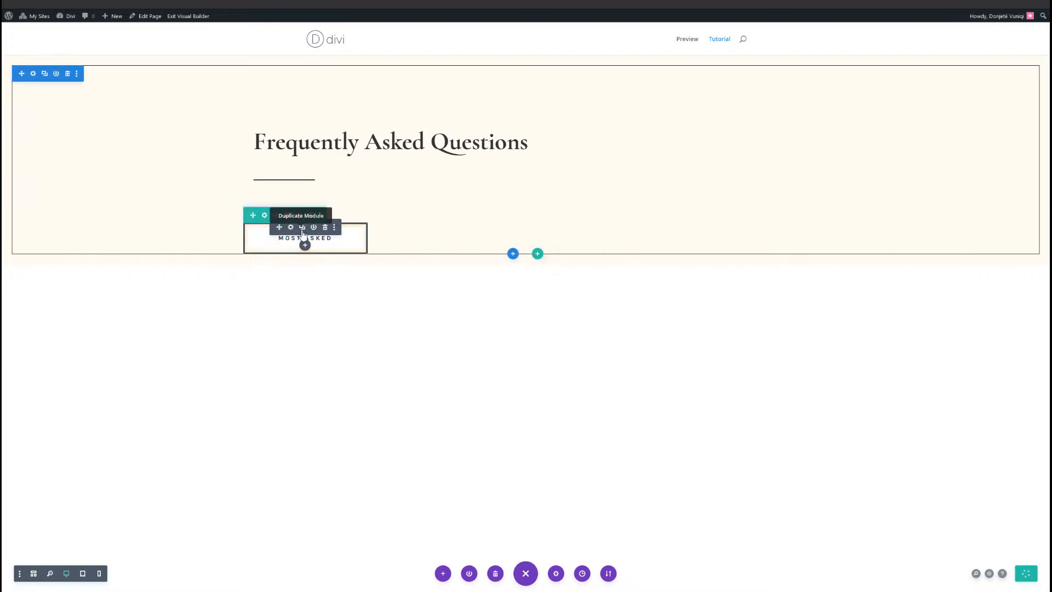
# Duplicate the "Most Asked" text module three times to make a row of four tab labels
pyautogui.click(302, 227)
pyautogui.click(303, 230)
pyautogui.click(302, 230)
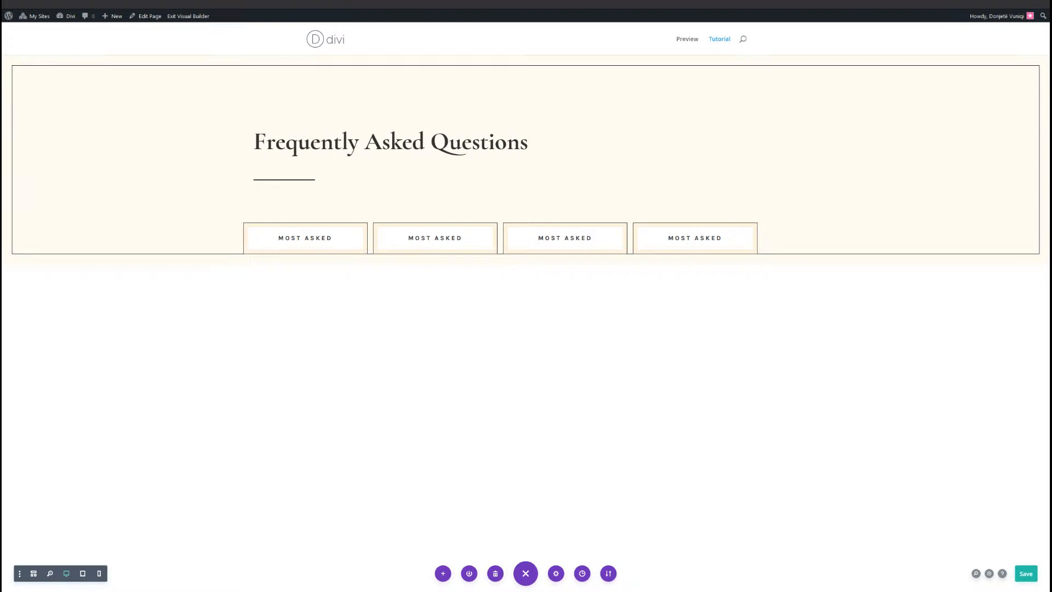
# Insert a new regular section below the header section without choosing a row layout
pyautogui.click(513, 257)
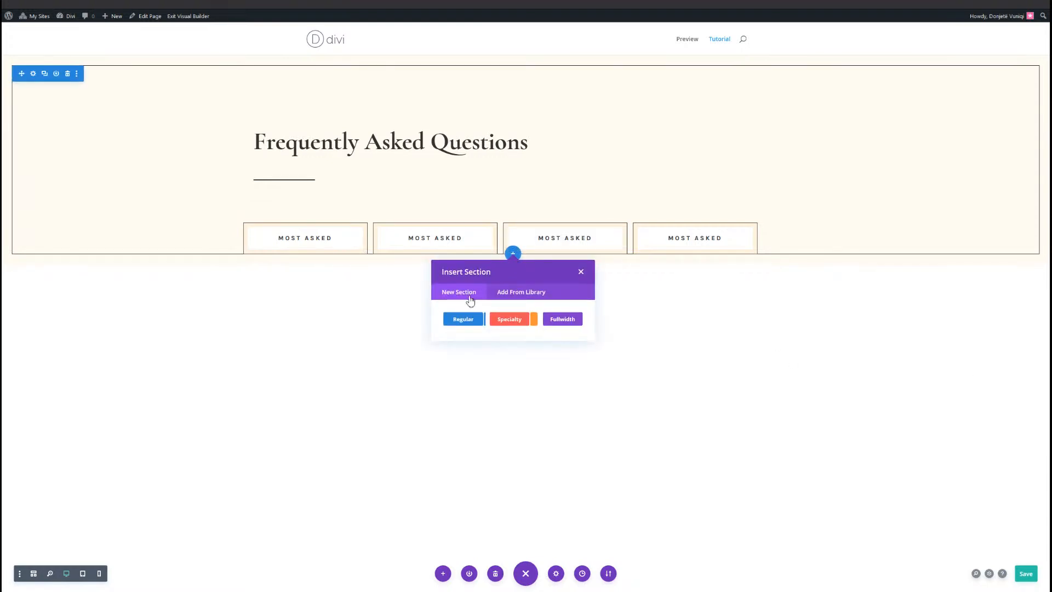
pyautogui.click(458, 325)
pyautogui.click(857, 421)
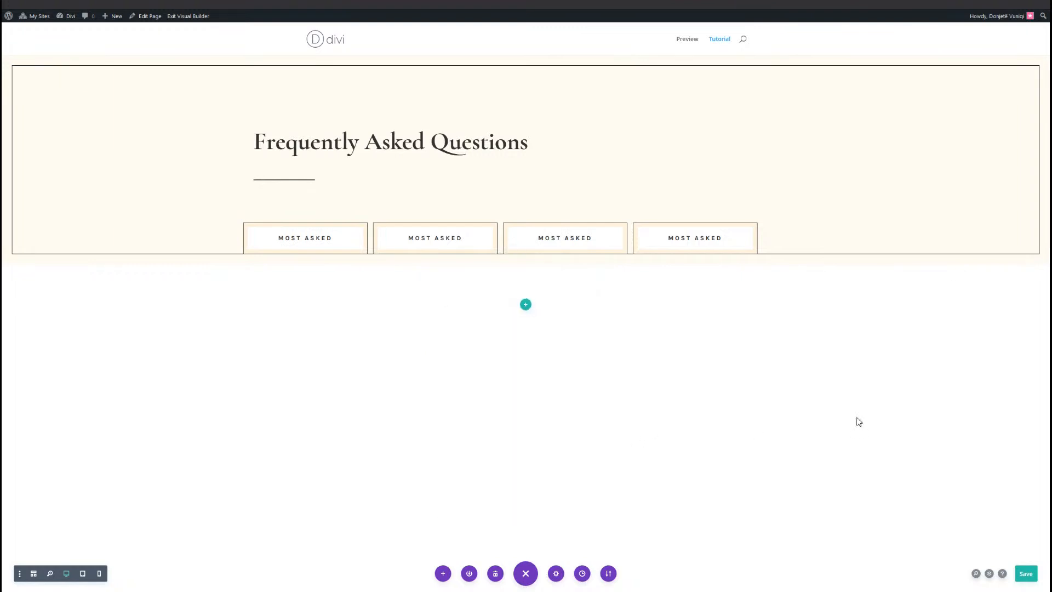
# Set the new section's top and bottom padding to 100px, with the two values linked
pyautogui.click(23, 273)
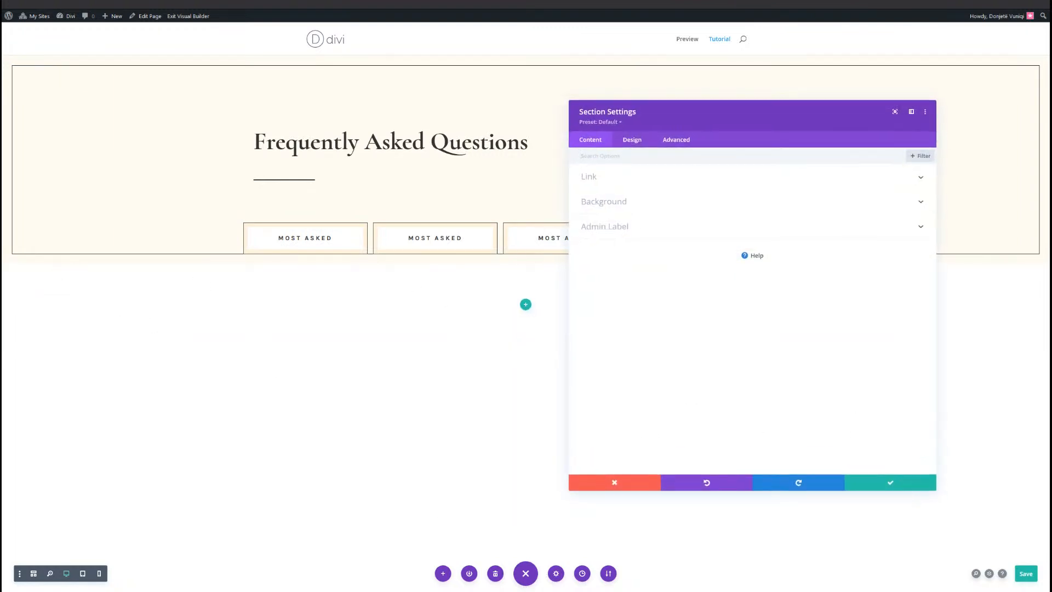
pyautogui.click(634, 140)
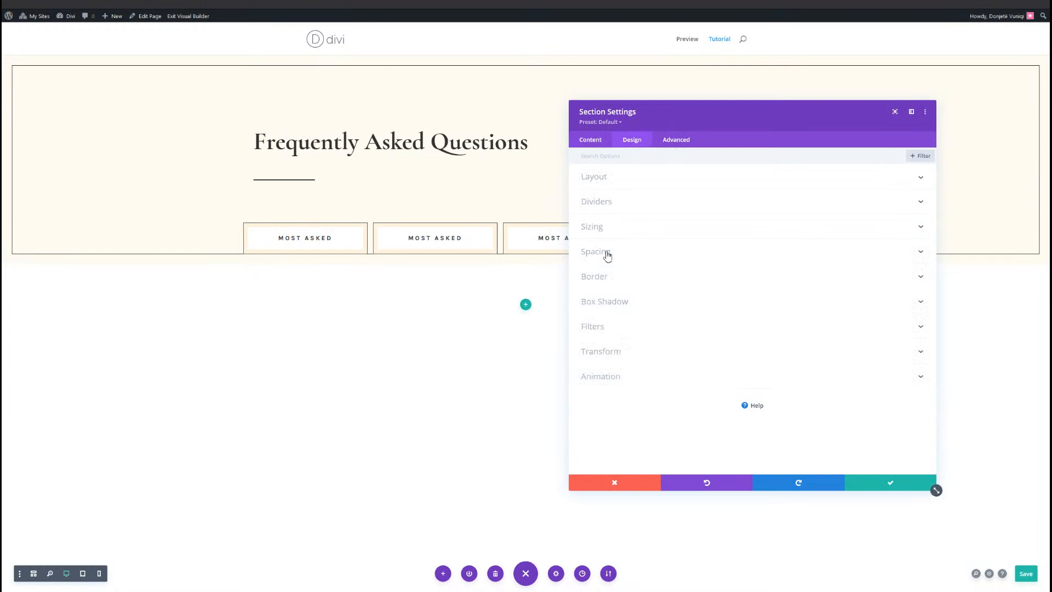
pyautogui.click(600, 249)
pyautogui.scroll(-1, 599, 312)
pyautogui.click(603, 285)
pyautogui.write('10')
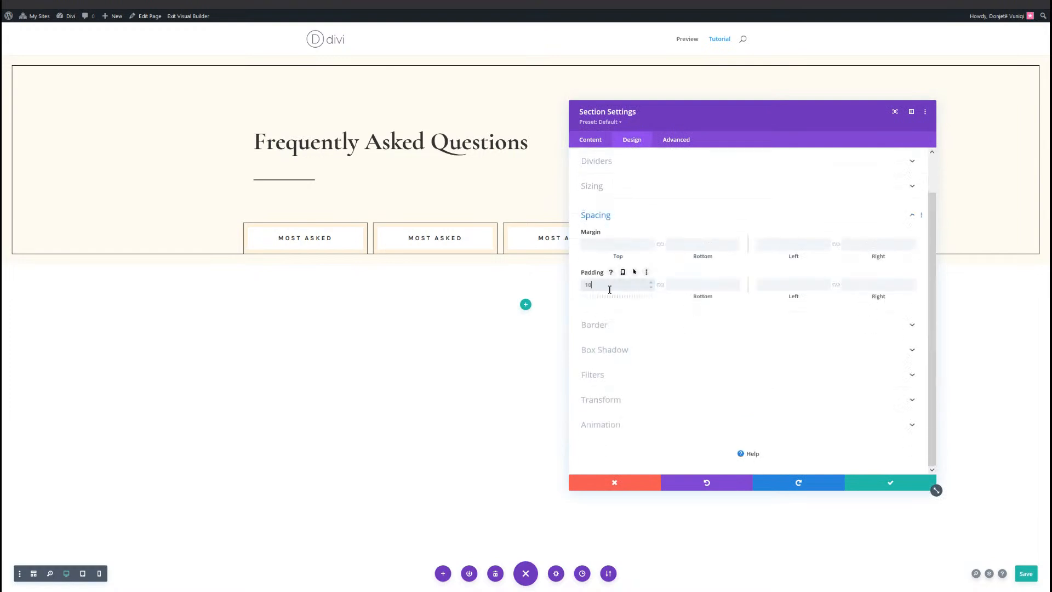
pyautogui.write('0')
pyautogui.click(660, 285)
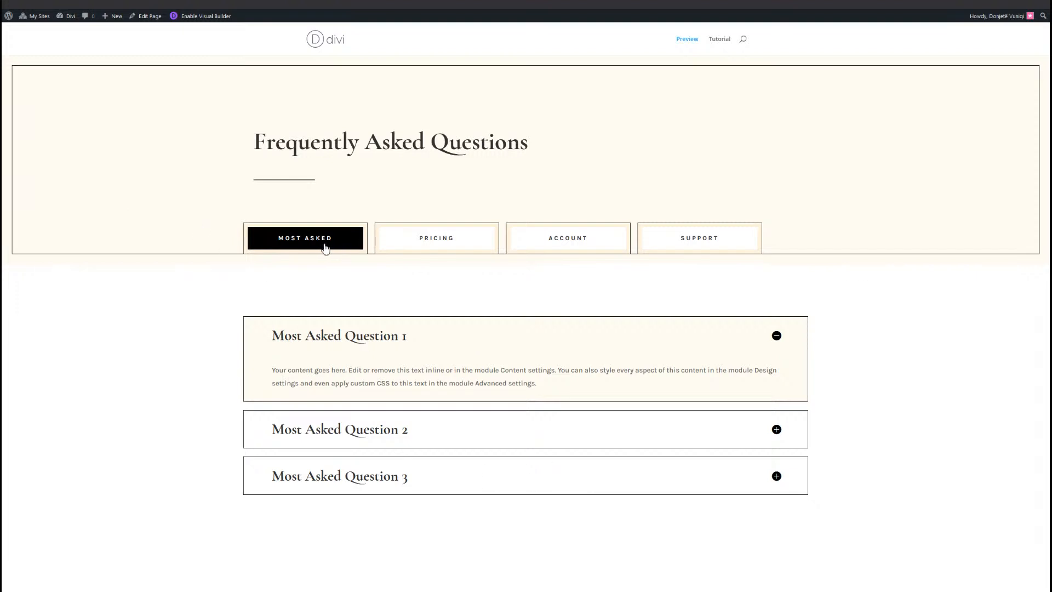
# Switch through the Pricing, Account, Support and Most Asked tabs on the finished preview page to examine their question lists
pyautogui.click(431, 243)
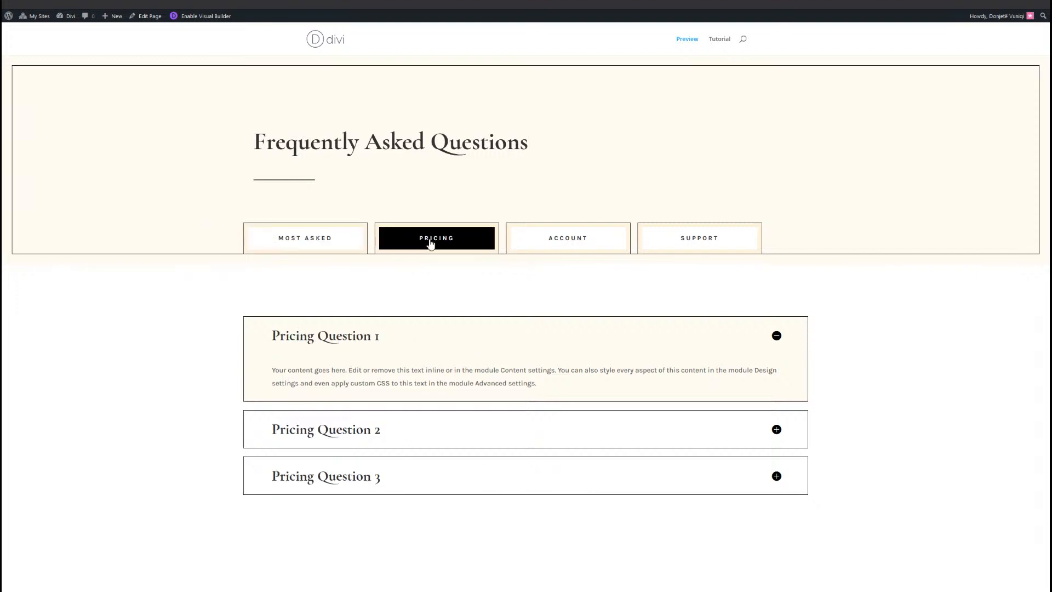
pyautogui.click(527, 241)
pyautogui.click(667, 242)
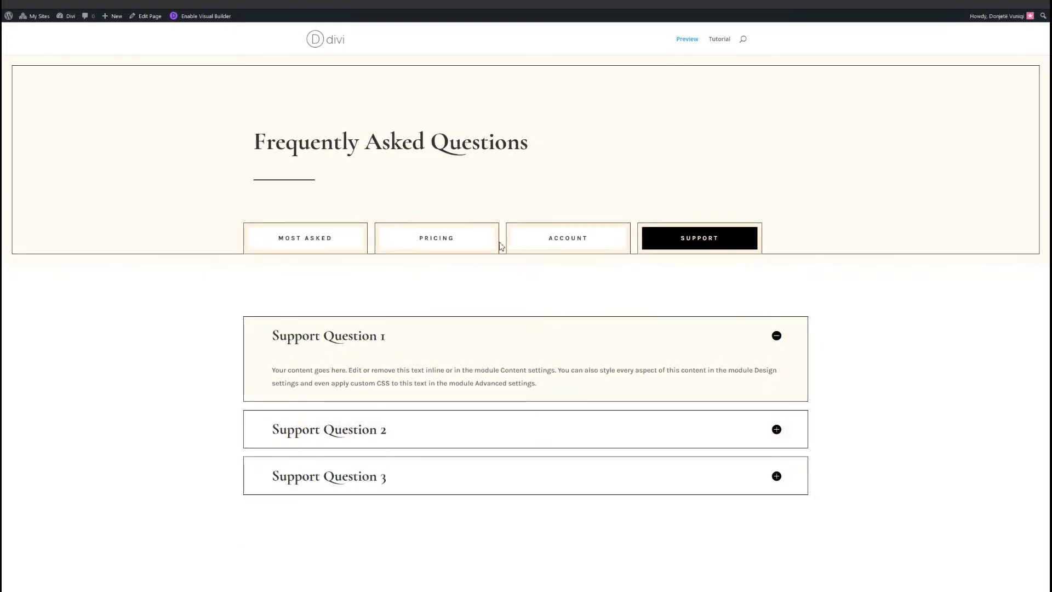
pyautogui.click(287, 245)
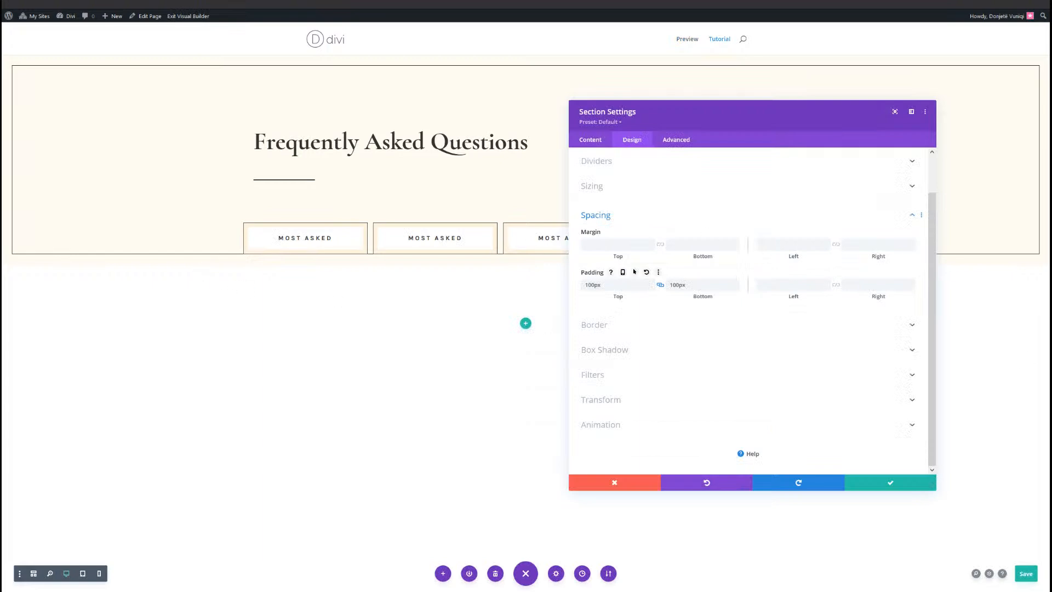
# Save the section settings and insert a single-column row in the new section without adding a module
pyautogui.click(887, 487)
pyautogui.click(525, 324)
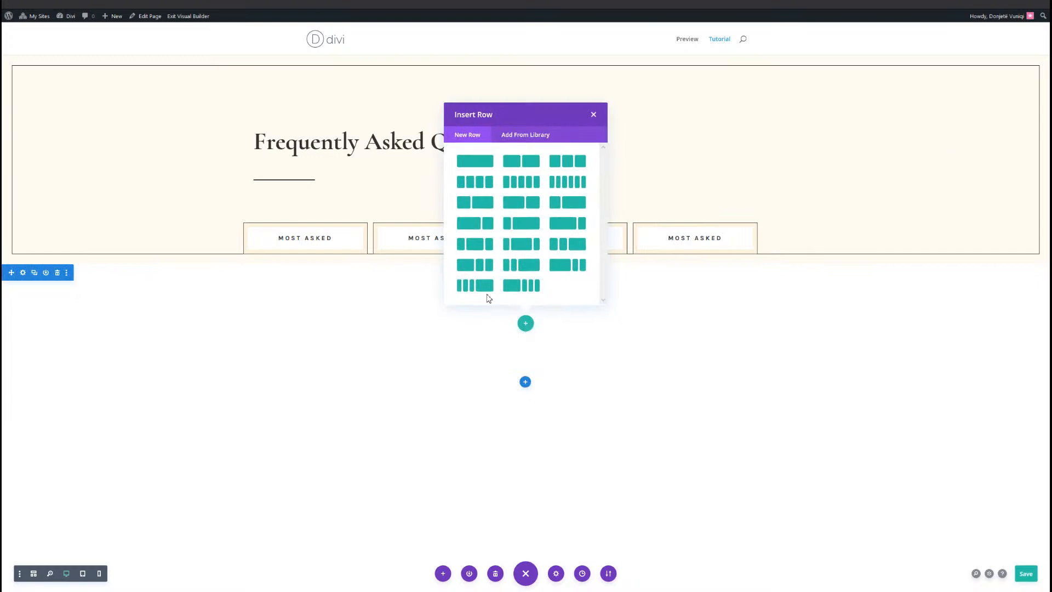
pyautogui.click(475, 162)
pyautogui.click(365, 359)
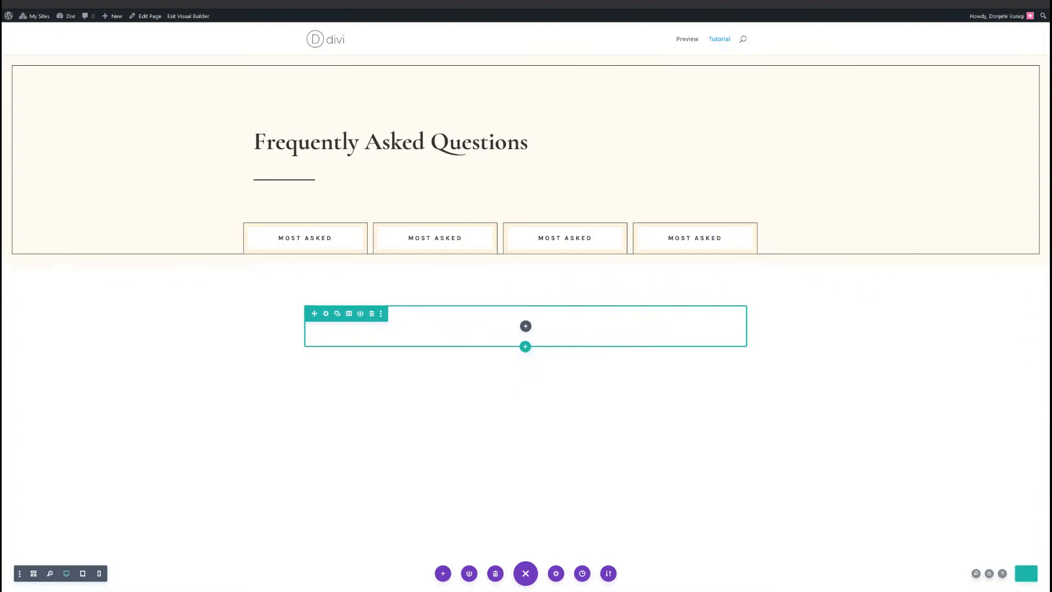
# Enable a custom gutter width for the new row and set it to 2
pyautogui.click(327, 316)
pyautogui.click(633, 141)
pyautogui.moveTo(658, 119); pyautogui.dragTo(472, 131)
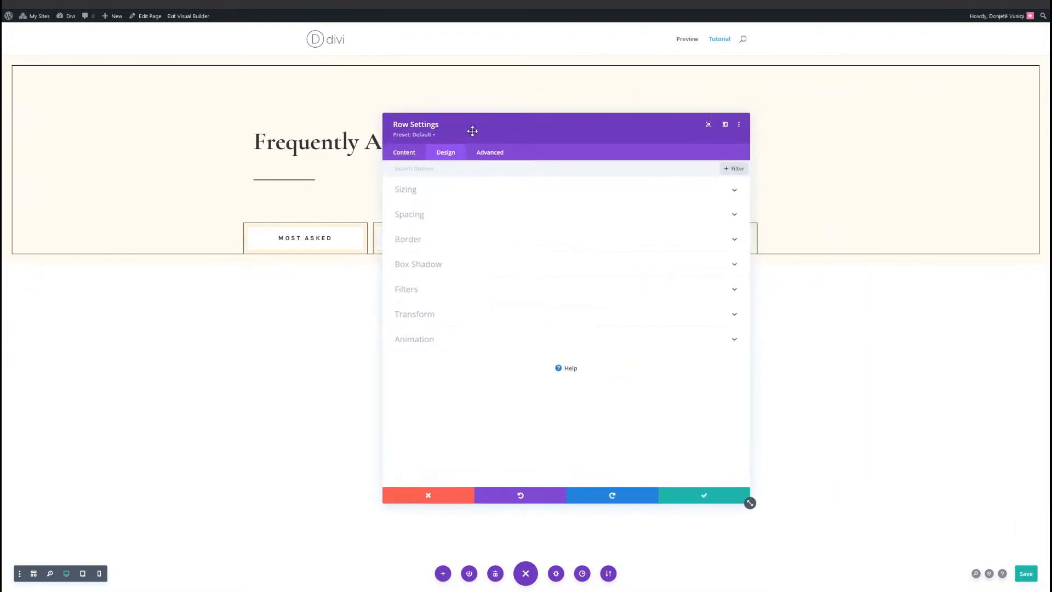
pyautogui.click(462, 195)
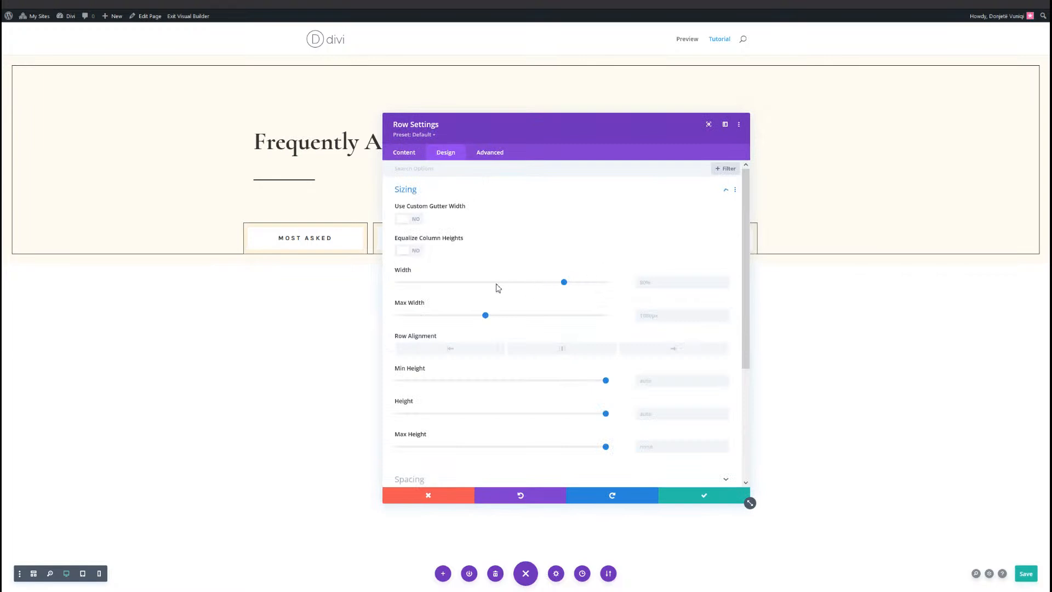
pyautogui.click(415, 220)
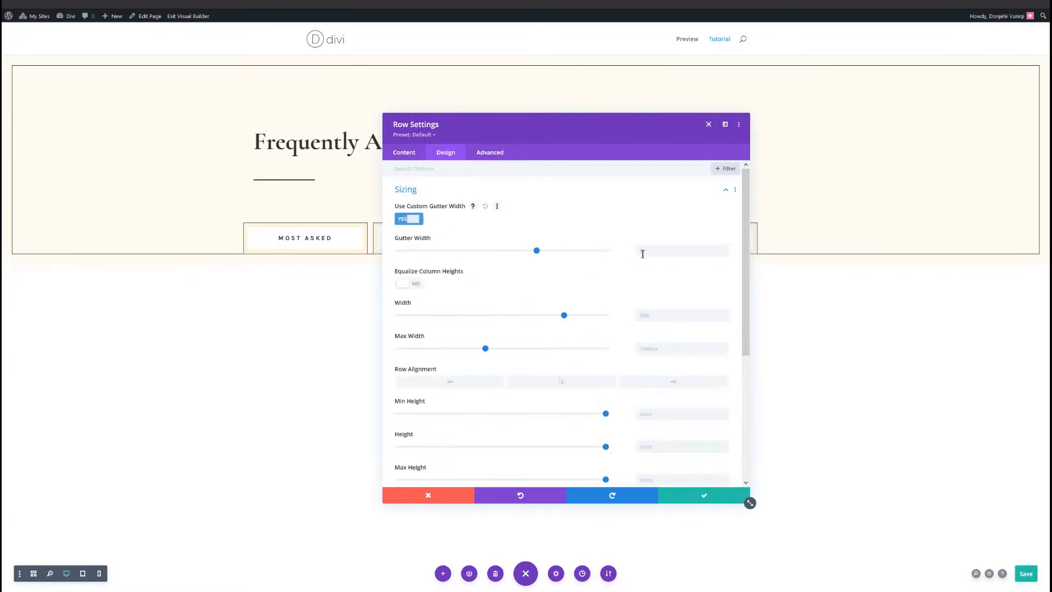
pyautogui.click(725, 253)
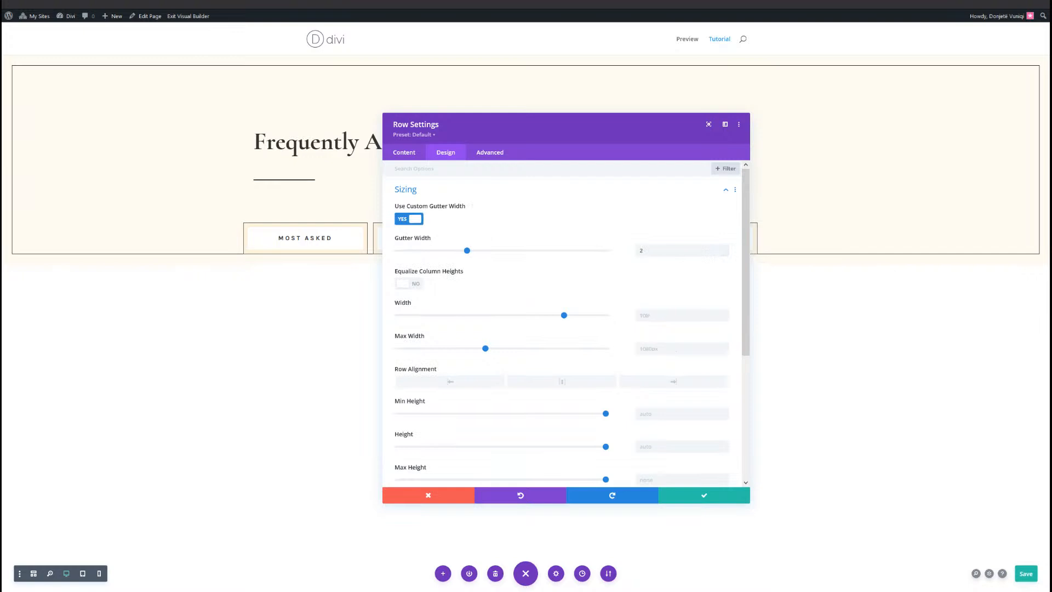
# Set the row's max width to 1380px, and save the row settings and the page
pyautogui.click(672, 353)
pyautogui.write('1380px')
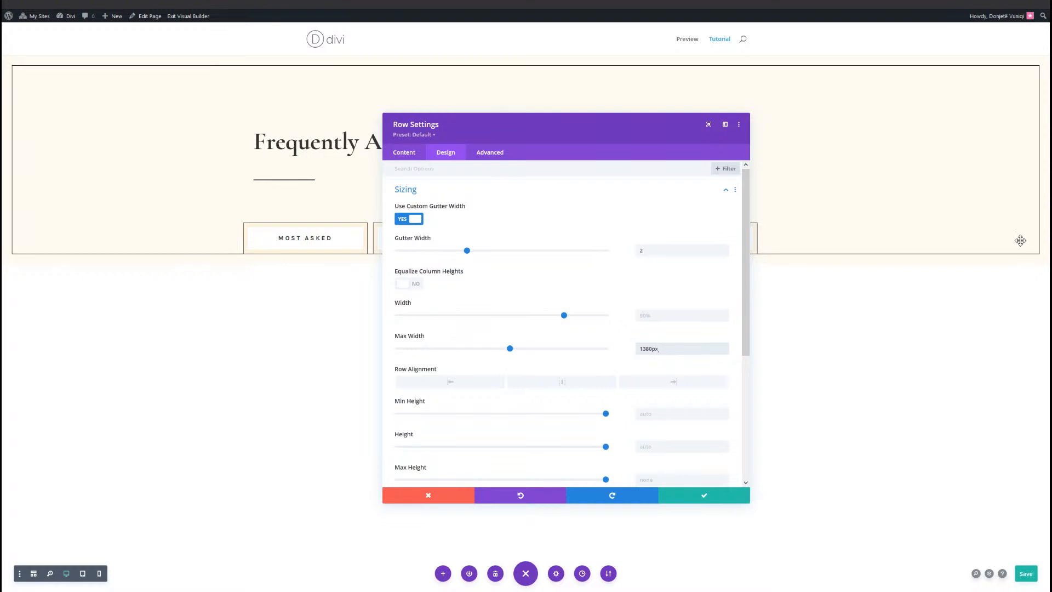
pyautogui.click(717, 501)
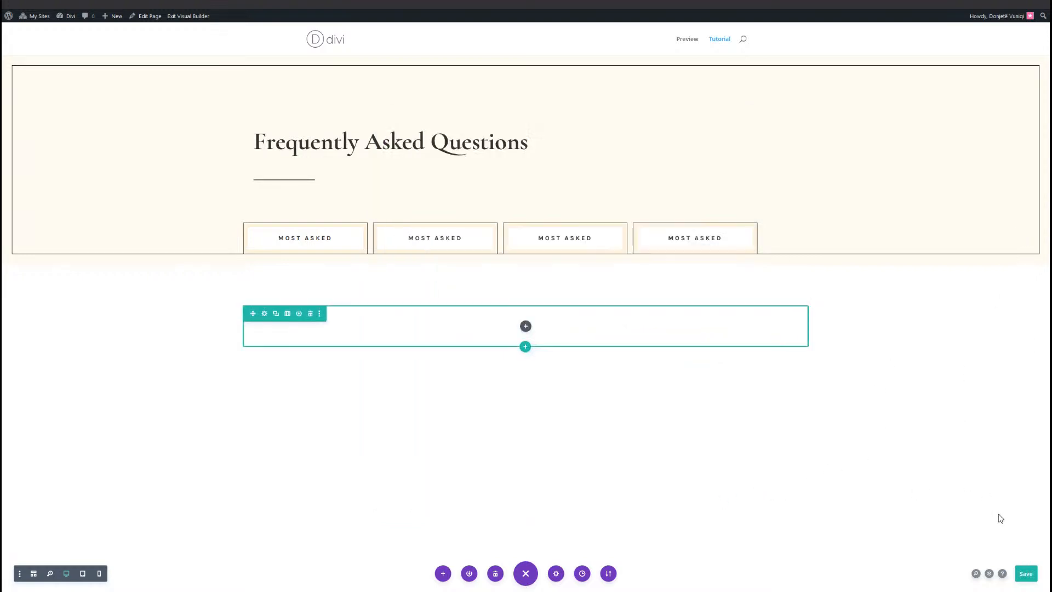
pyautogui.click(1024, 573)
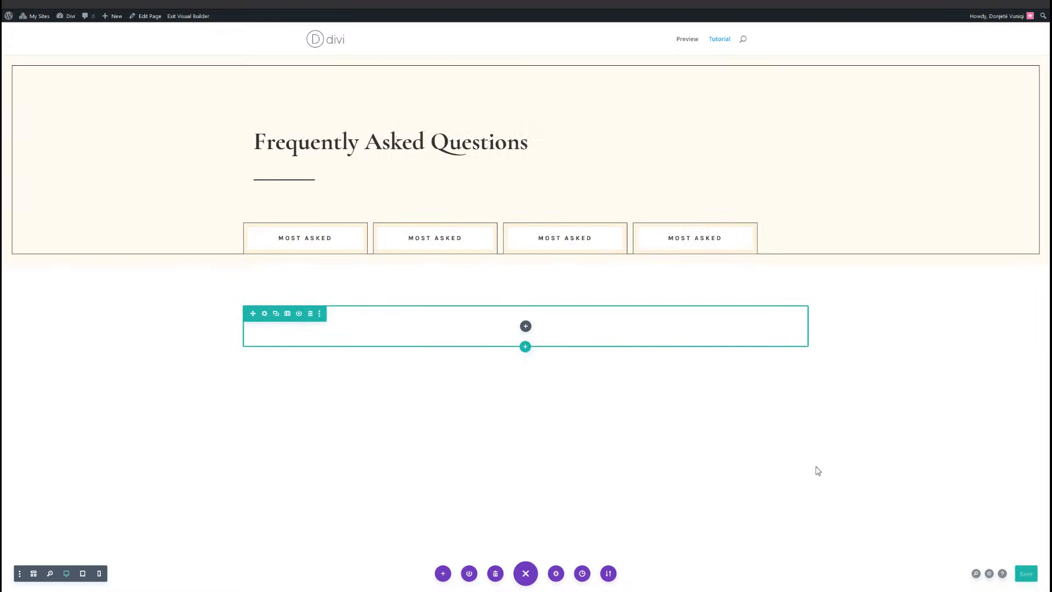
# Add a Toggle module to the row and title it "Most Asked Question 1"
pyautogui.click(526, 327)
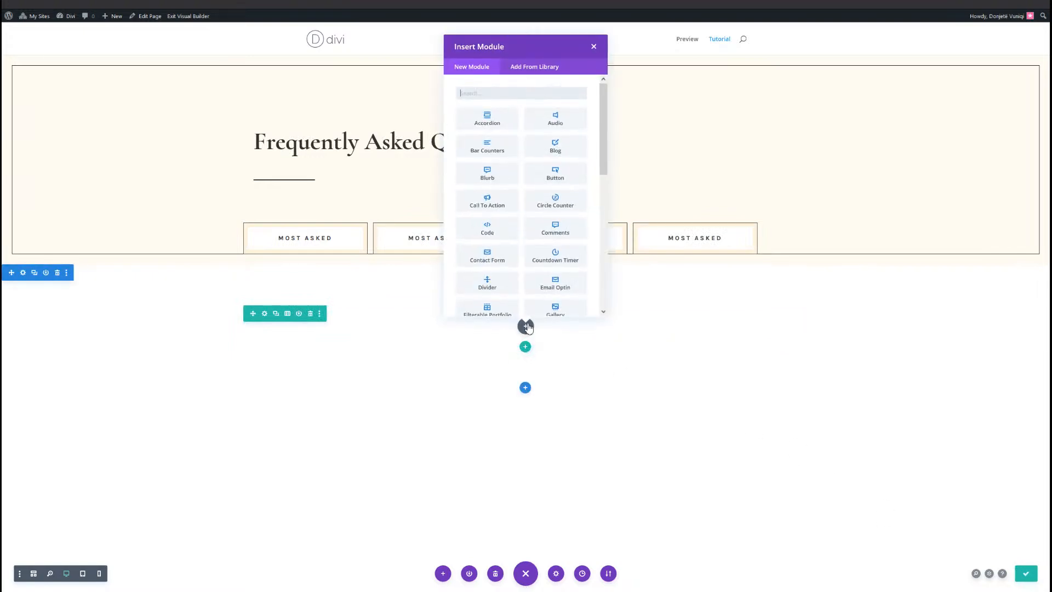
pyautogui.write('togg')
pyautogui.press('Return')
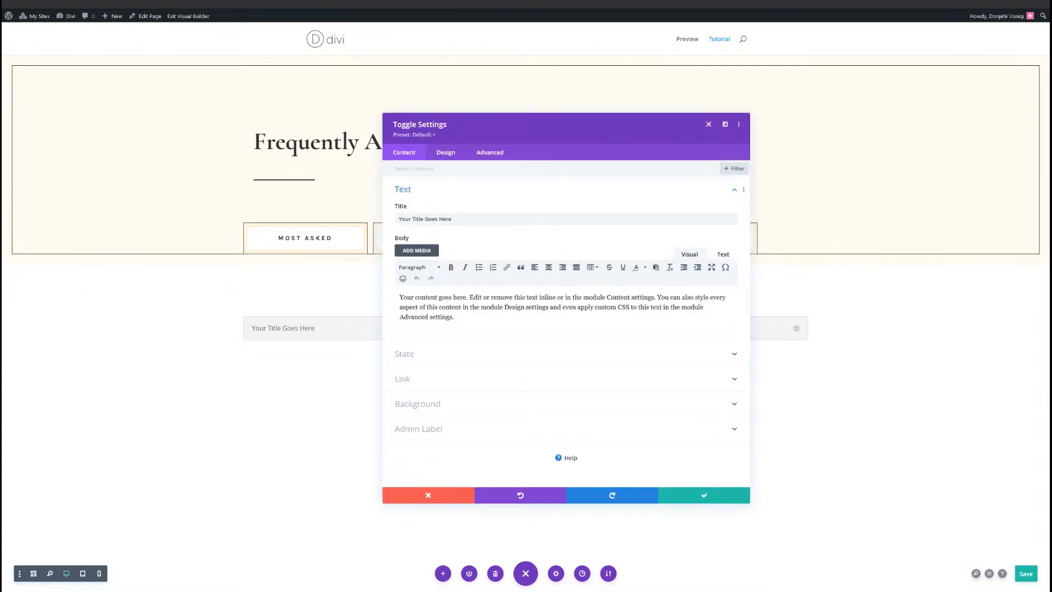
pyautogui.tripleClick(467, 217)
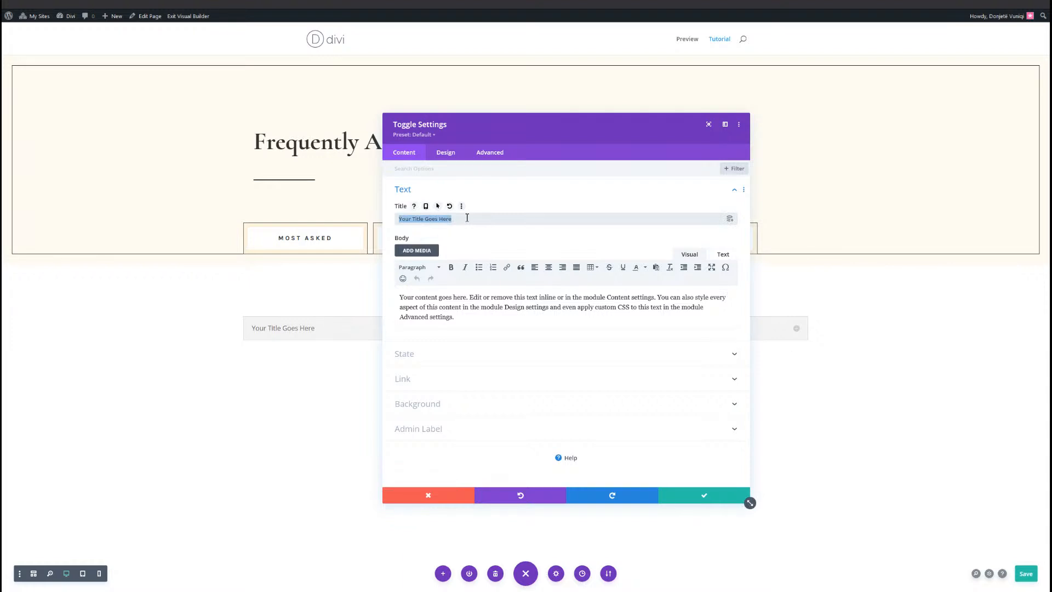
pyautogui.write('Most Asked Question 1')
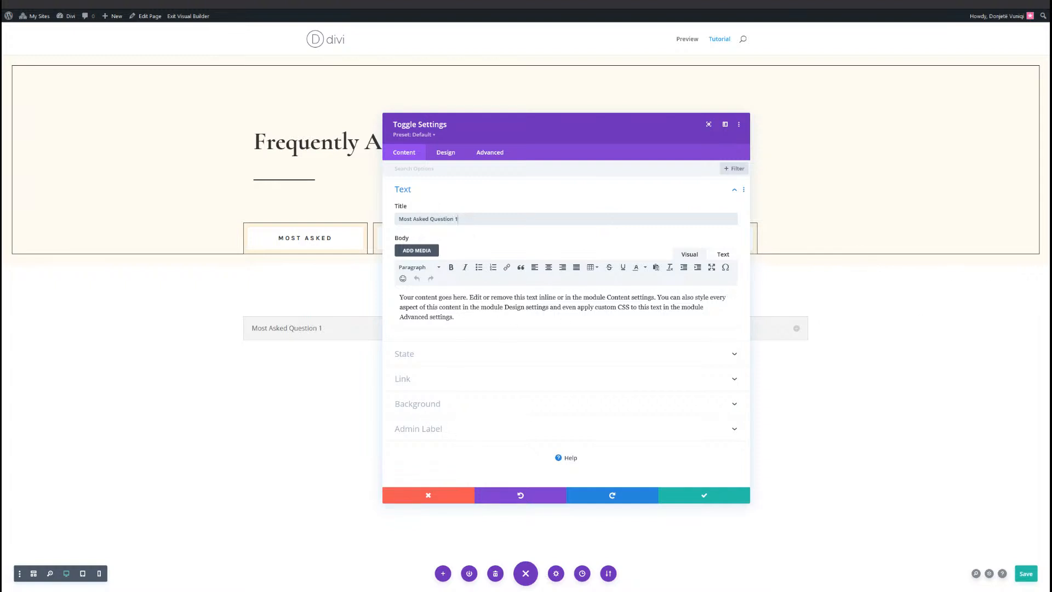
# Set the toggle's icon color to black and enable a custom icon font size of 25
pyautogui.click(445, 158)
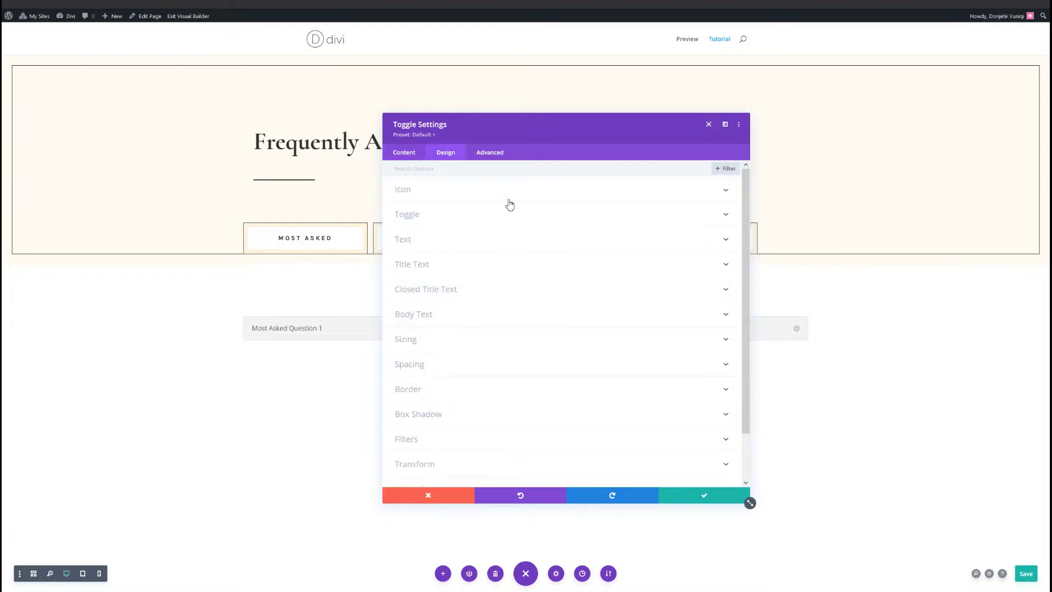
pyautogui.click(442, 195)
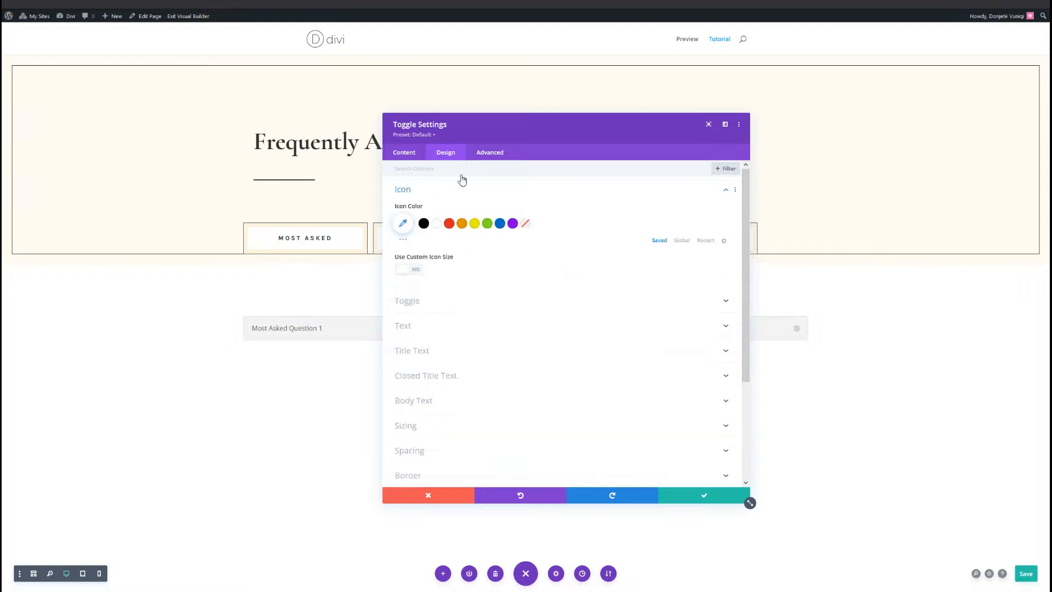
pyautogui.click(423, 224)
pyautogui.click(410, 268)
pyautogui.click(674, 303)
pyautogui.write('25')
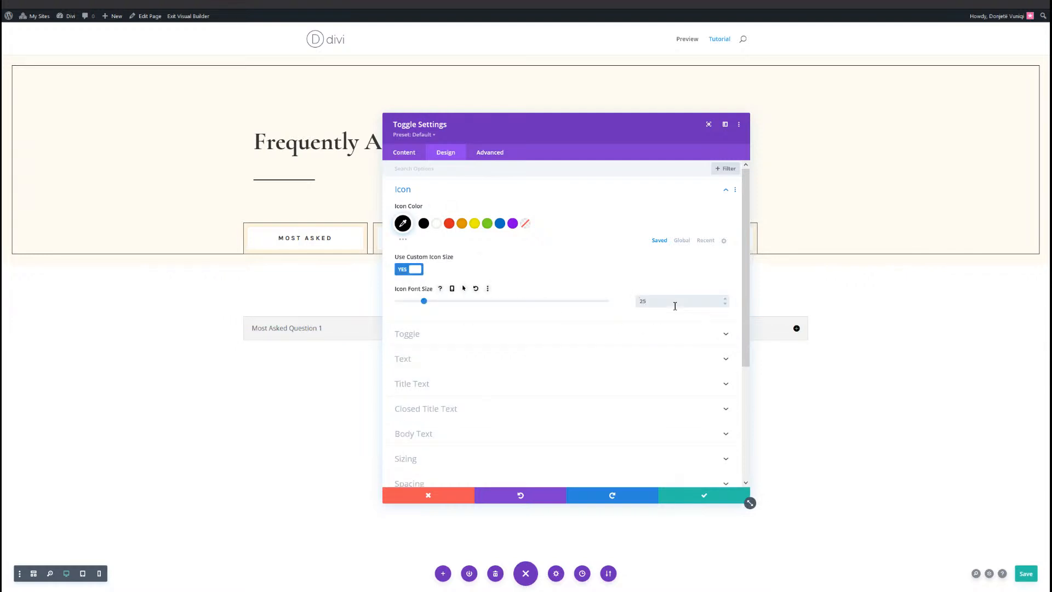
pyautogui.click(699, 320)
# Set the open toggle background color to #fffbf3 and the closed toggle background to white, and save the page
pyautogui.click(482, 343)
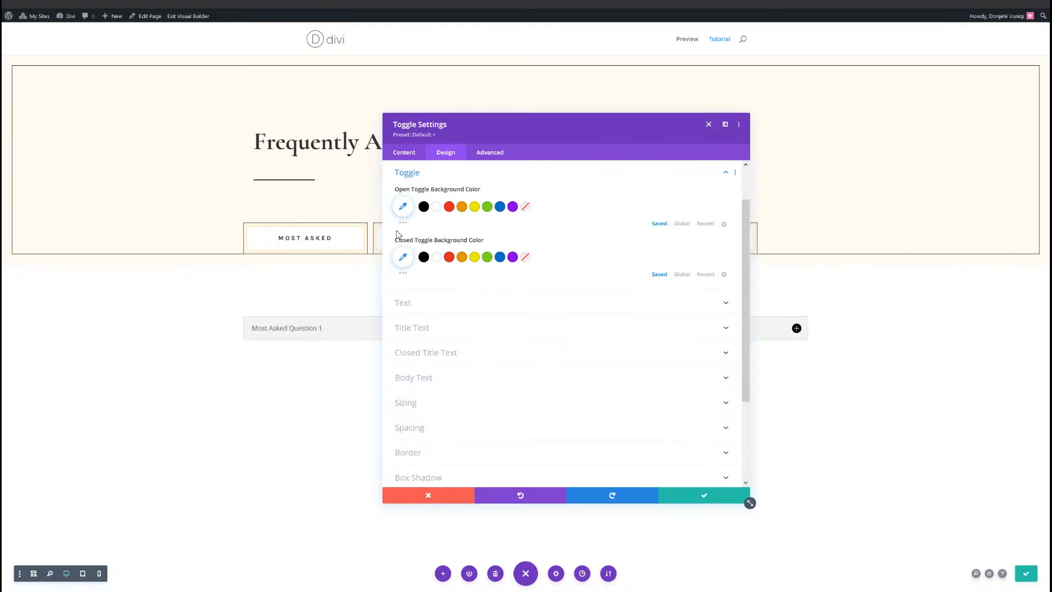
pyautogui.click(403, 207)
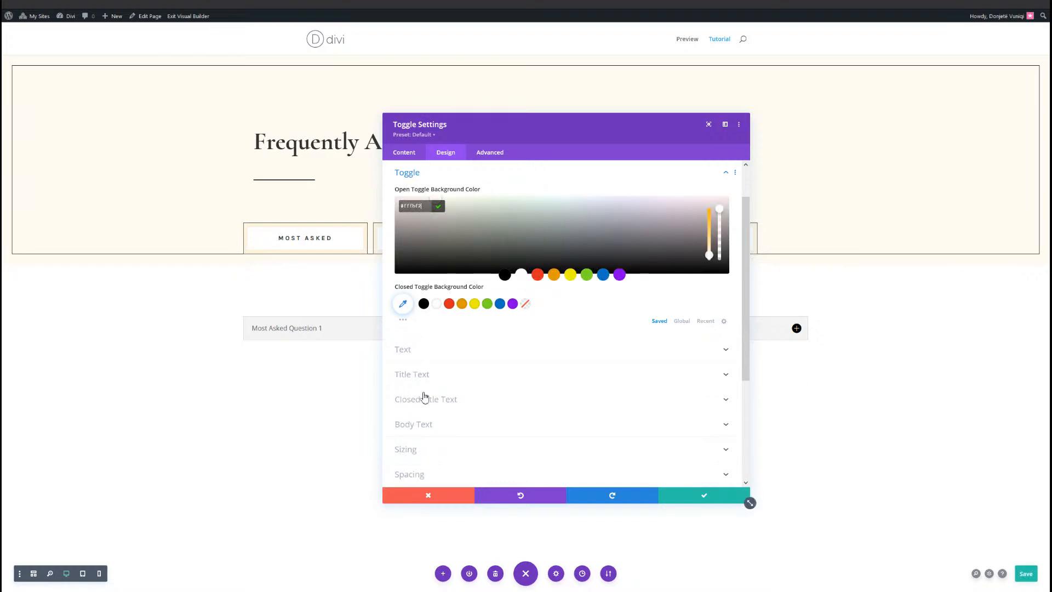
pyautogui.click(436, 304)
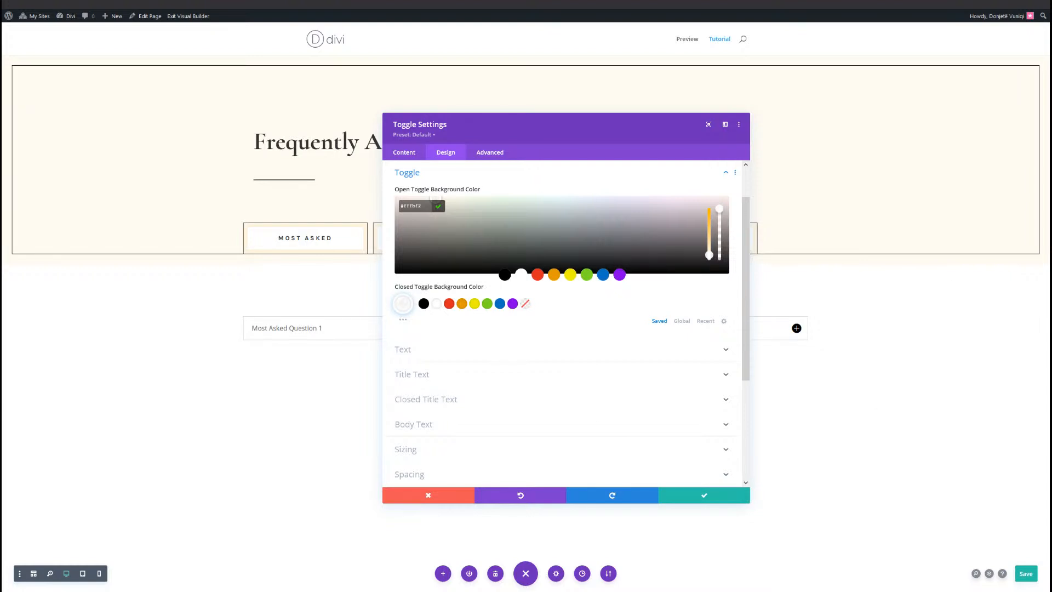
pyautogui.click(439, 373)
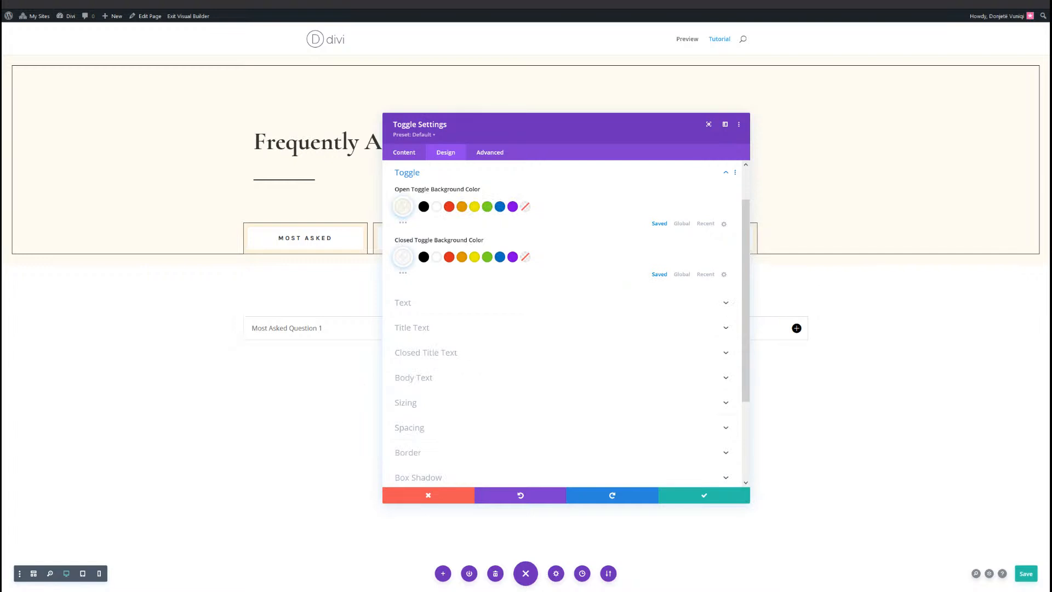
pyautogui.hotkey('ctrl', 's')
# Set the toggle's open title and title text colors to #333333, and the title heading level to H4
pyautogui.click(414, 333)
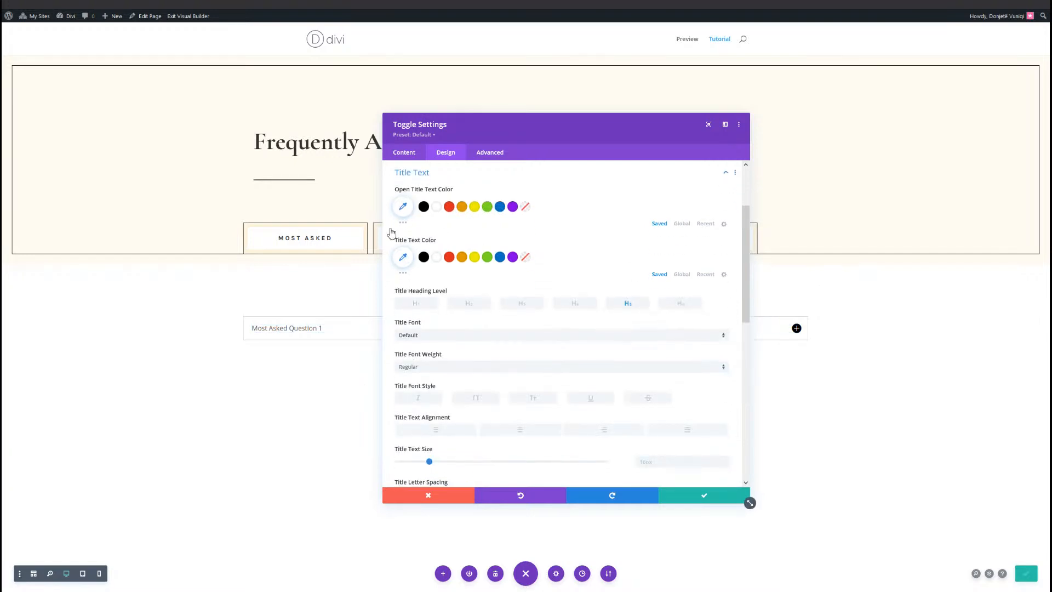
pyautogui.click(403, 206)
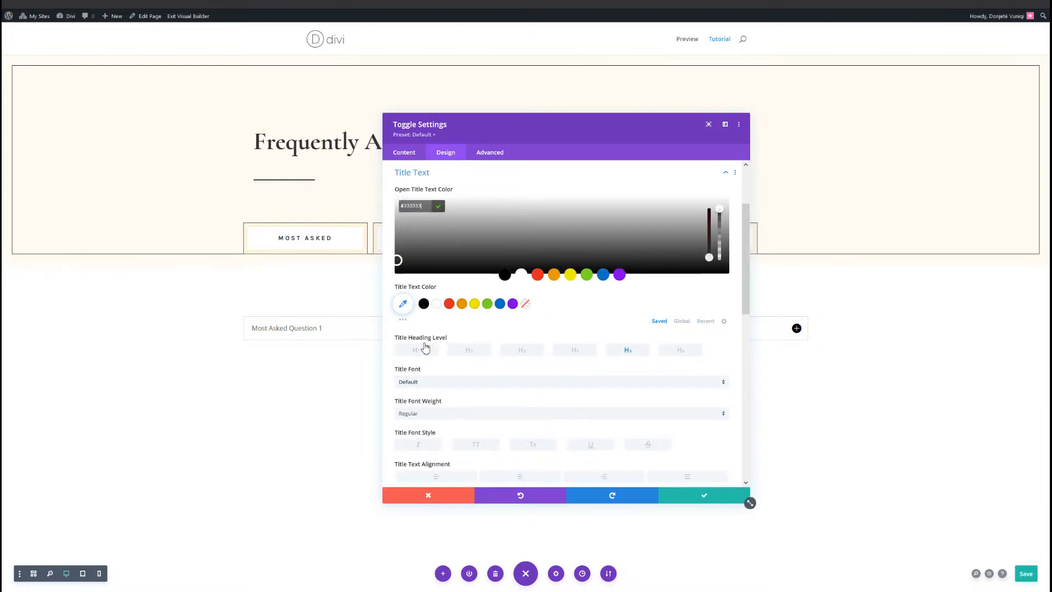
pyautogui.click(403, 303)
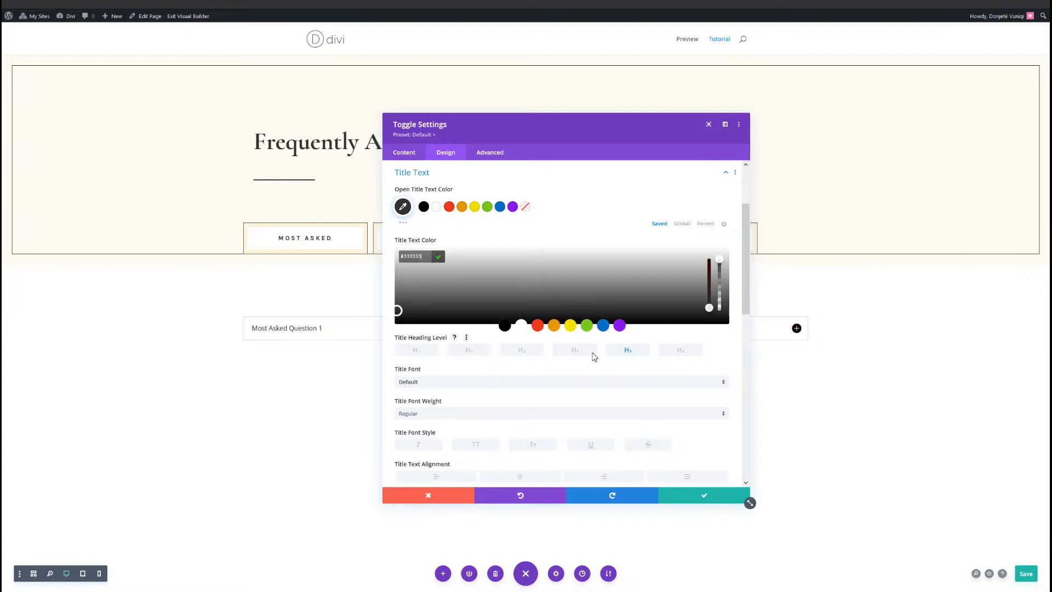
pyautogui.click(594, 355)
pyautogui.click(592, 304)
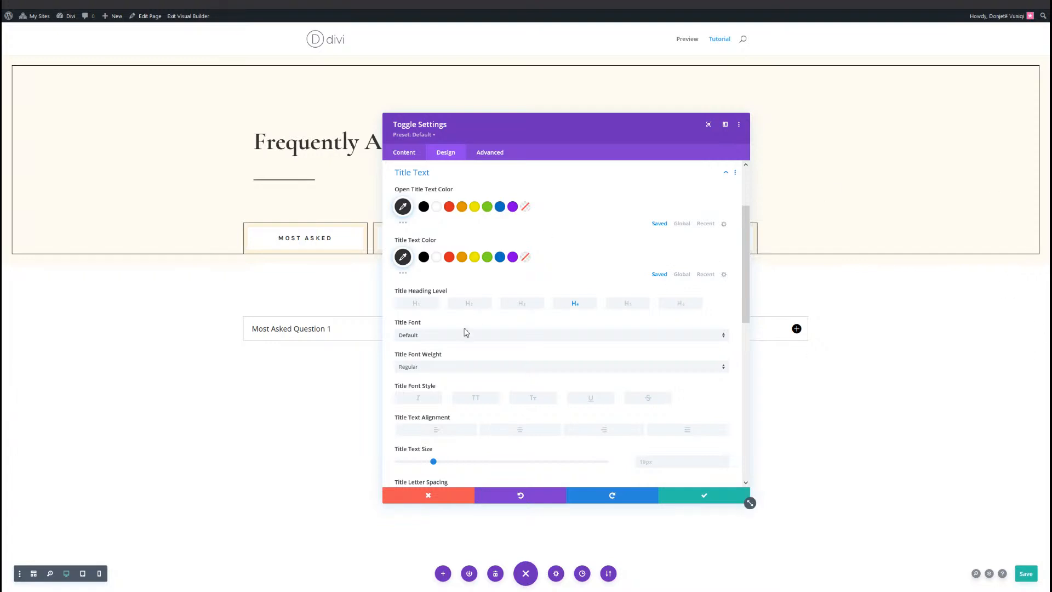
# Set the toggle's title font to Cormorant Garamond with Bold weight
pyautogui.click(464, 334)
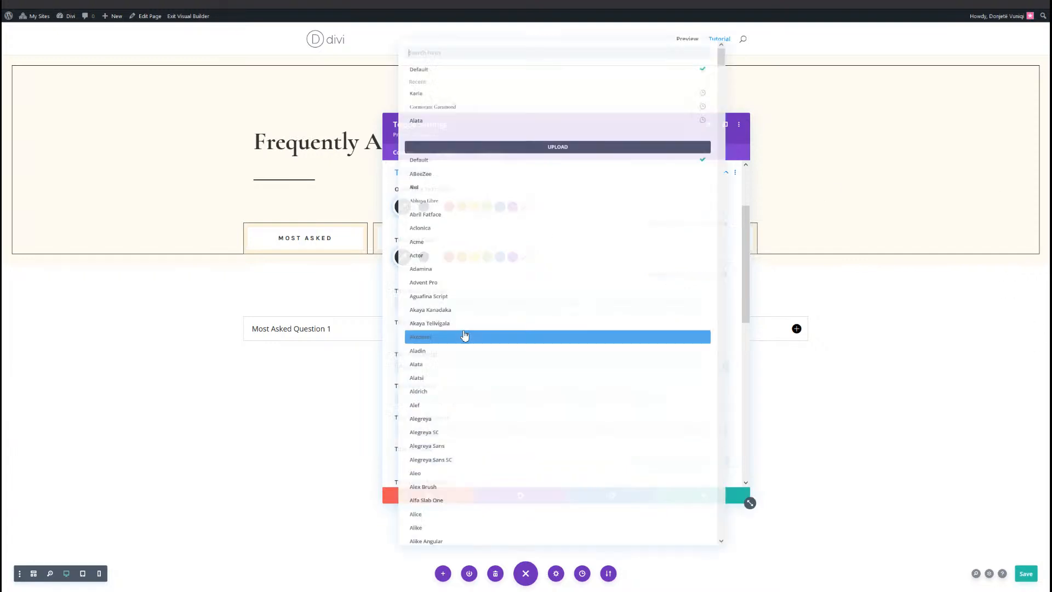
pyautogui.click(447, 104)
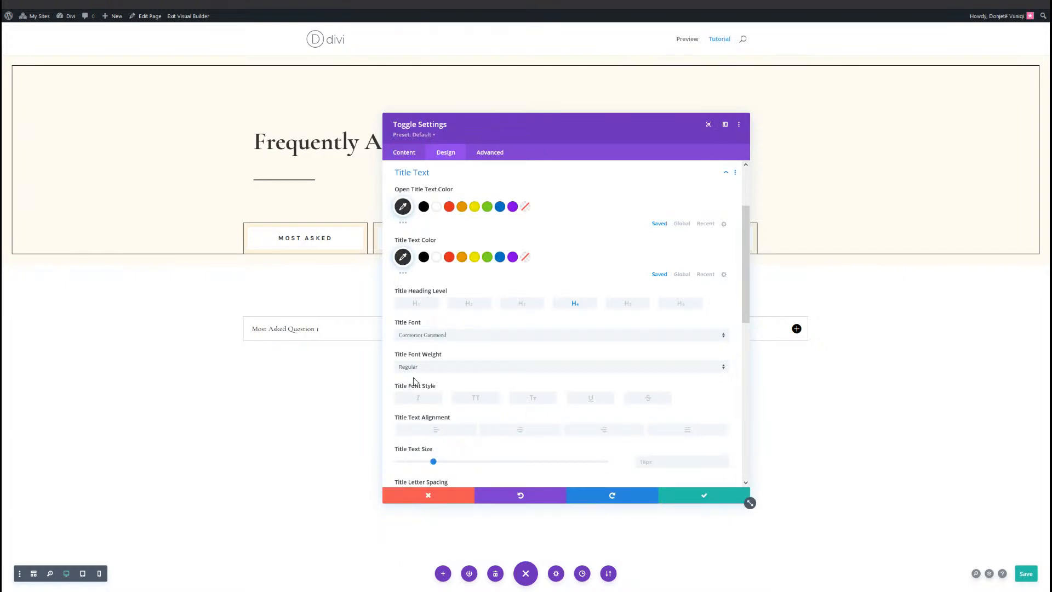
pyautogui.click(430, 366)
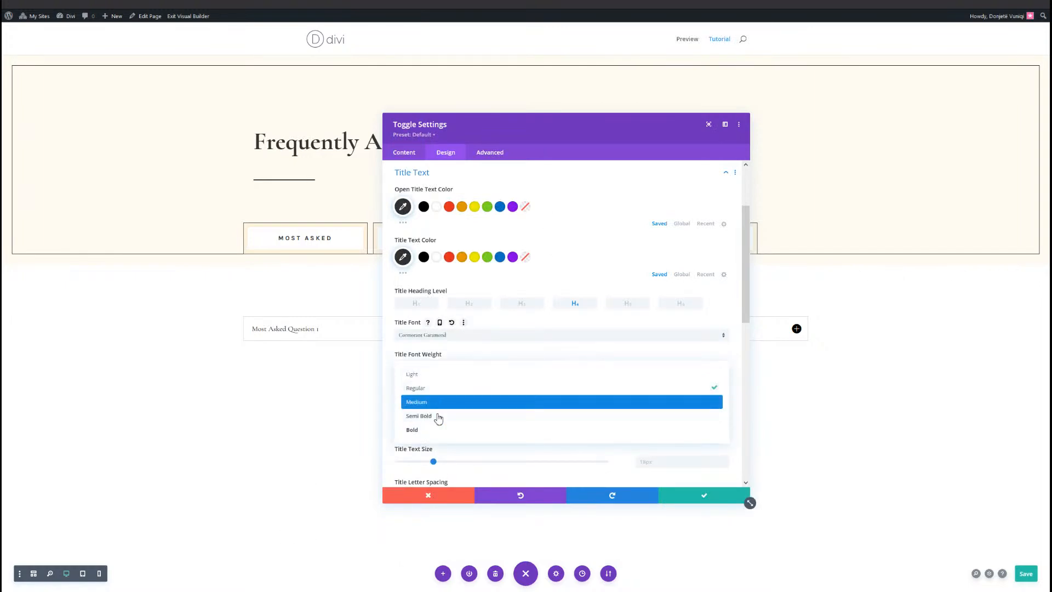
pyautogui.press('Return')
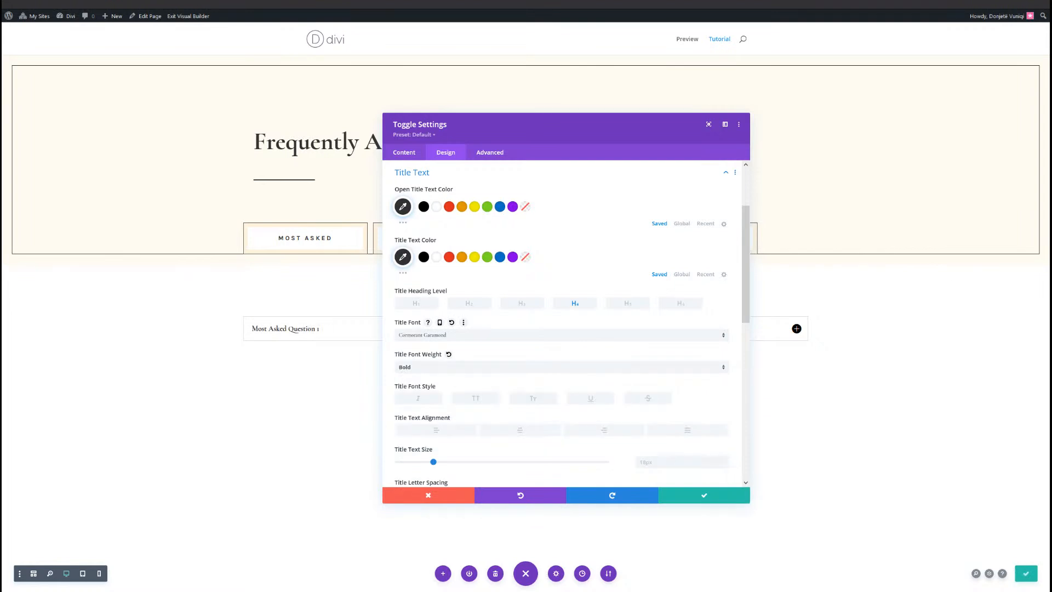
# Set the toggle's title text size to 36px on desktop, 34px on tablet and 28px on phone
pyautogui.click(668, 459)
pyautogui.scroll(-1, 670, 450)
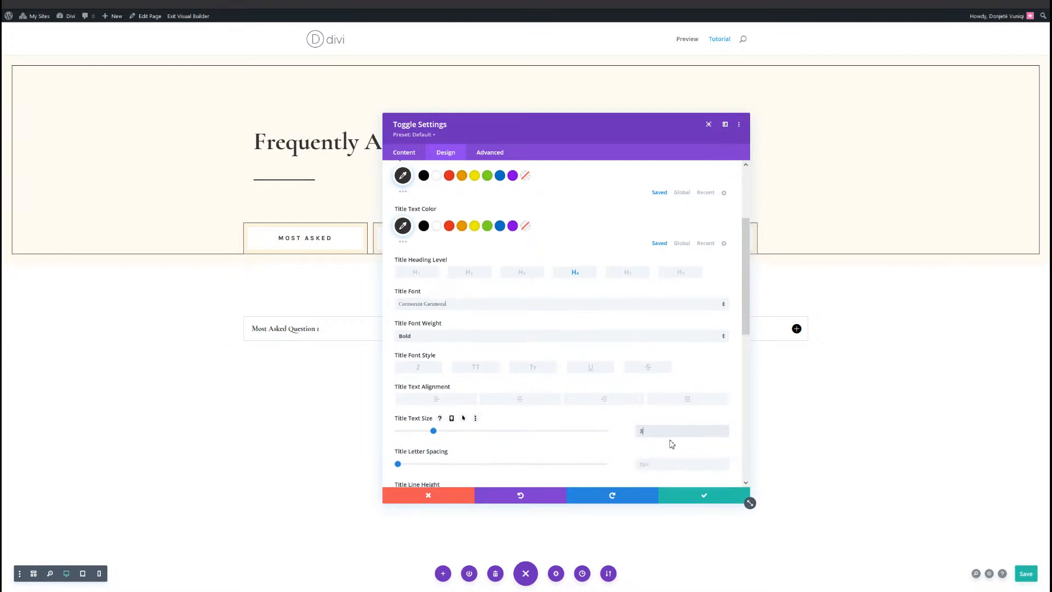
pyautogui.click(453, 419)
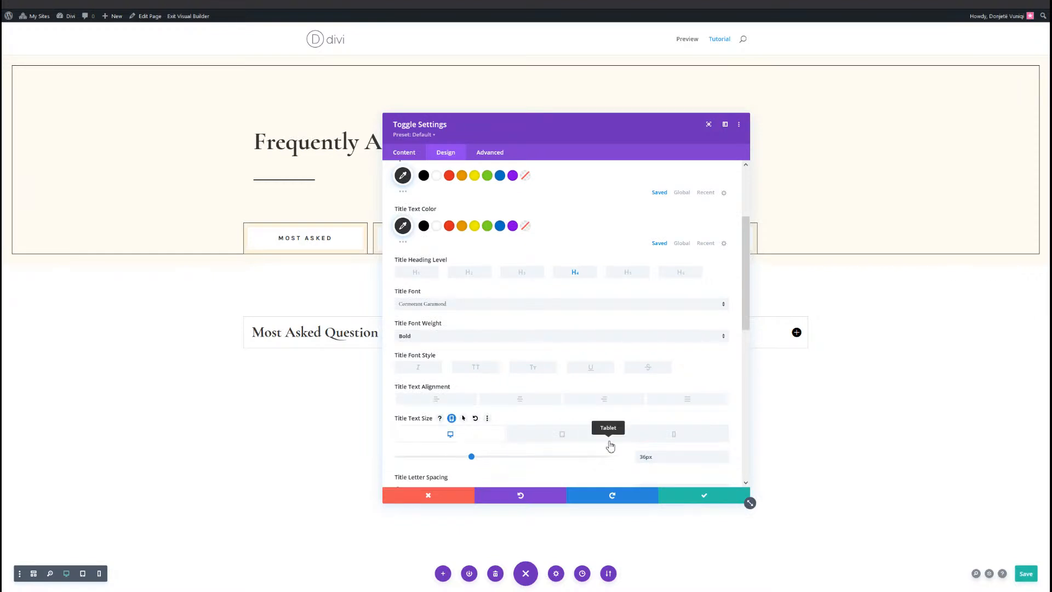
pyautogui.click(603, 442)
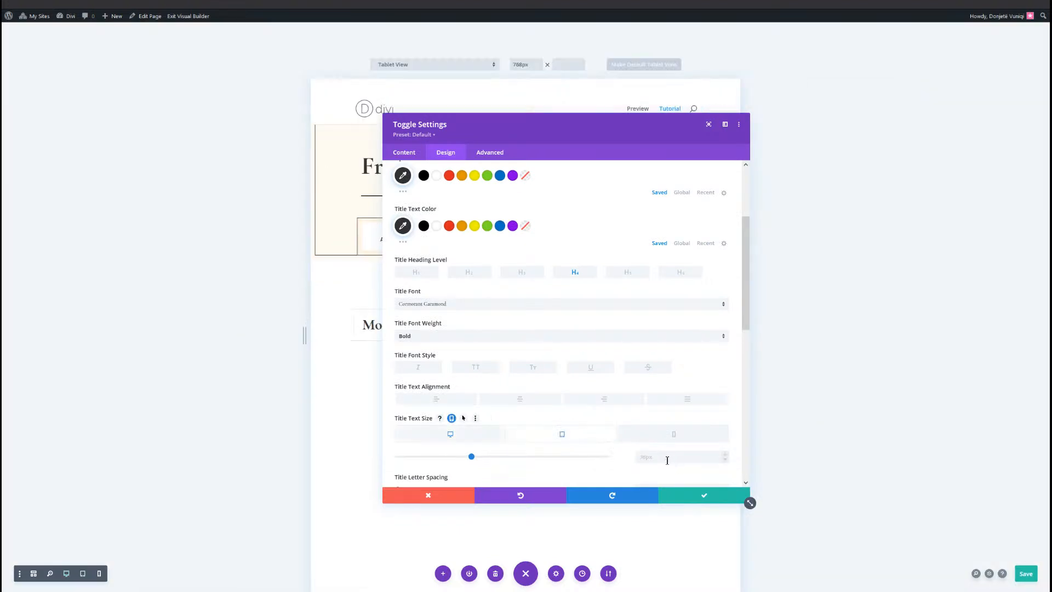
pyautogui.click(668, 438)
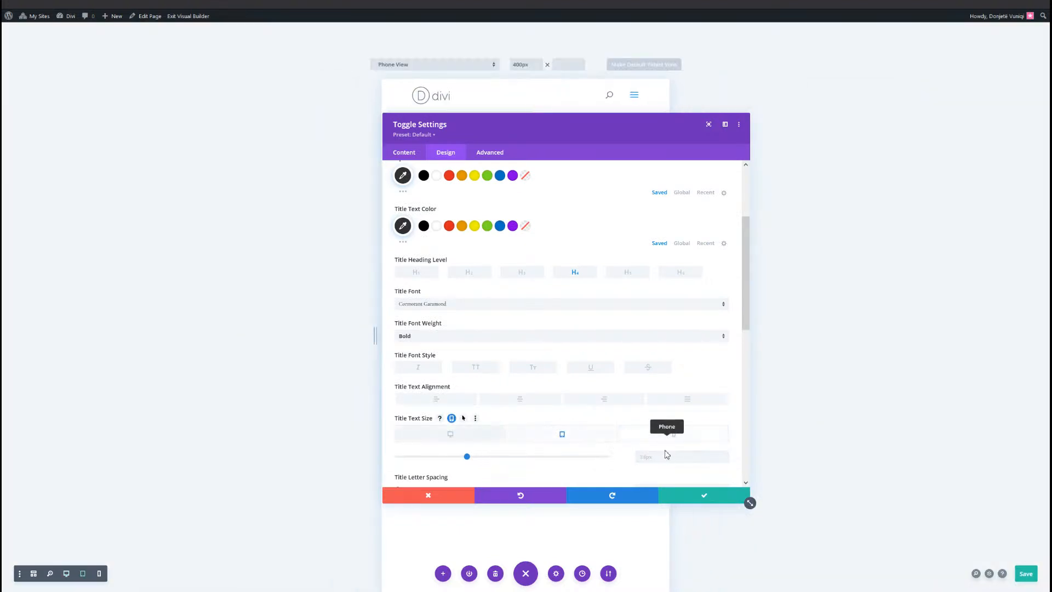
pyautogui.click(663, 460)
pyautogui.write('2')
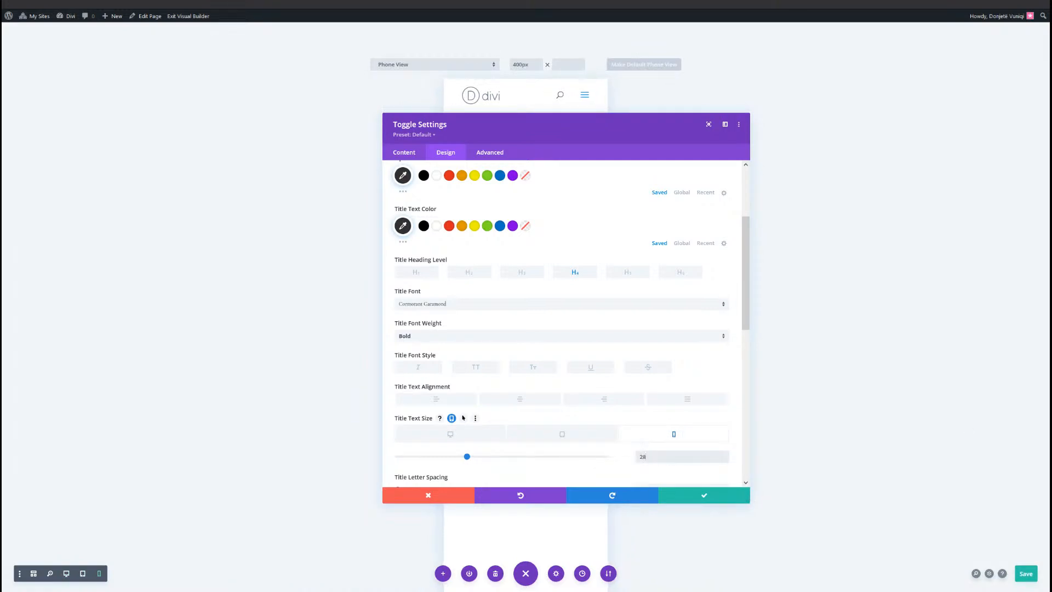
pyautogui.write('8')
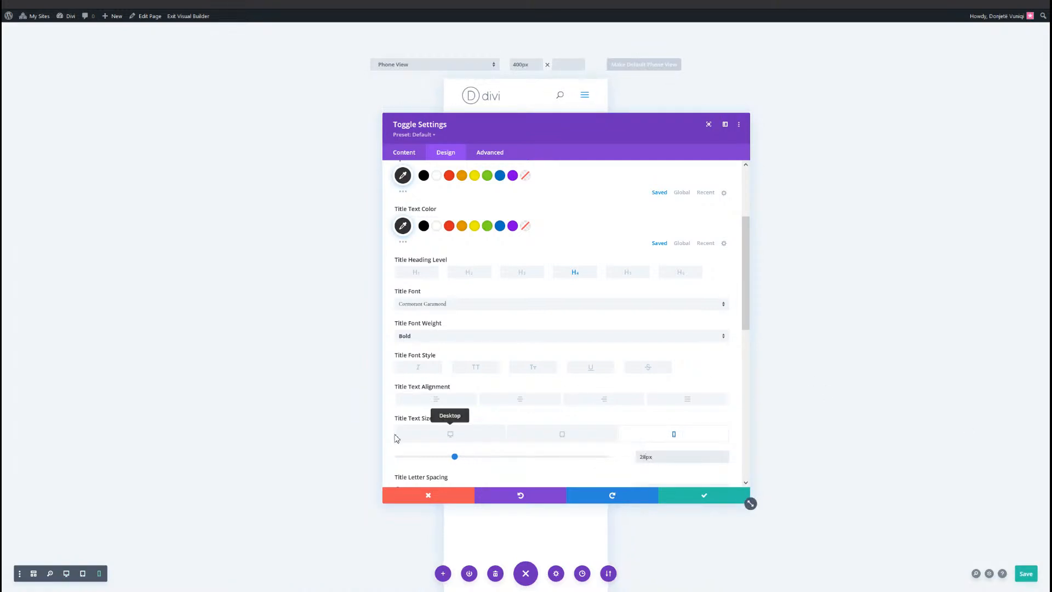
# Set the toggle's closed title text color to #333333
pyautogui.scroll(-5, 488, 364)
pyautogui.click(472, 363)
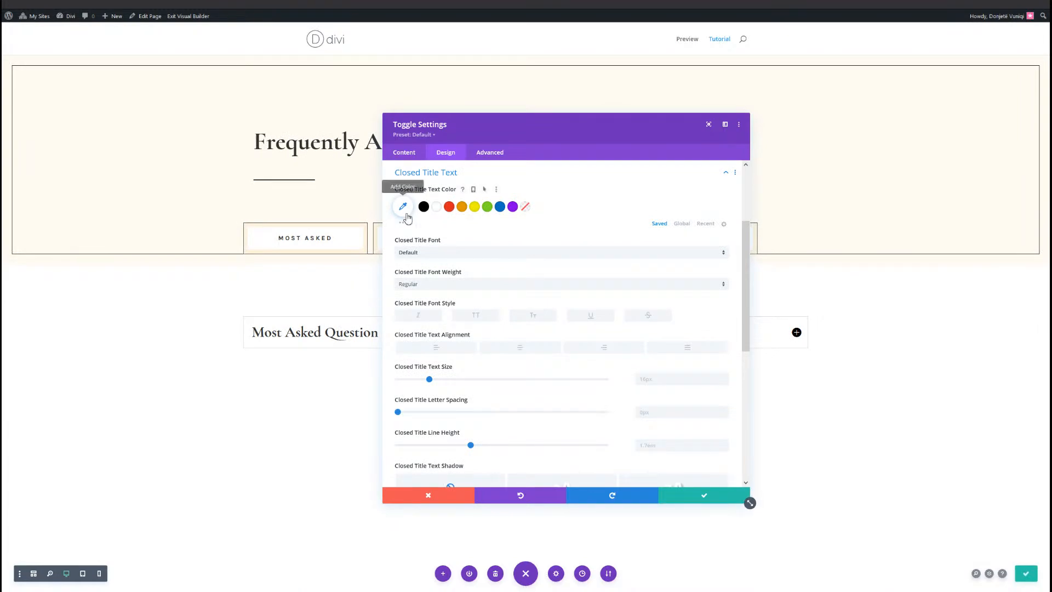
pyautogui.click(406, 212)
pyautogui.write('333333')
pyautogui.press('Home')
pyautogui.write('#')
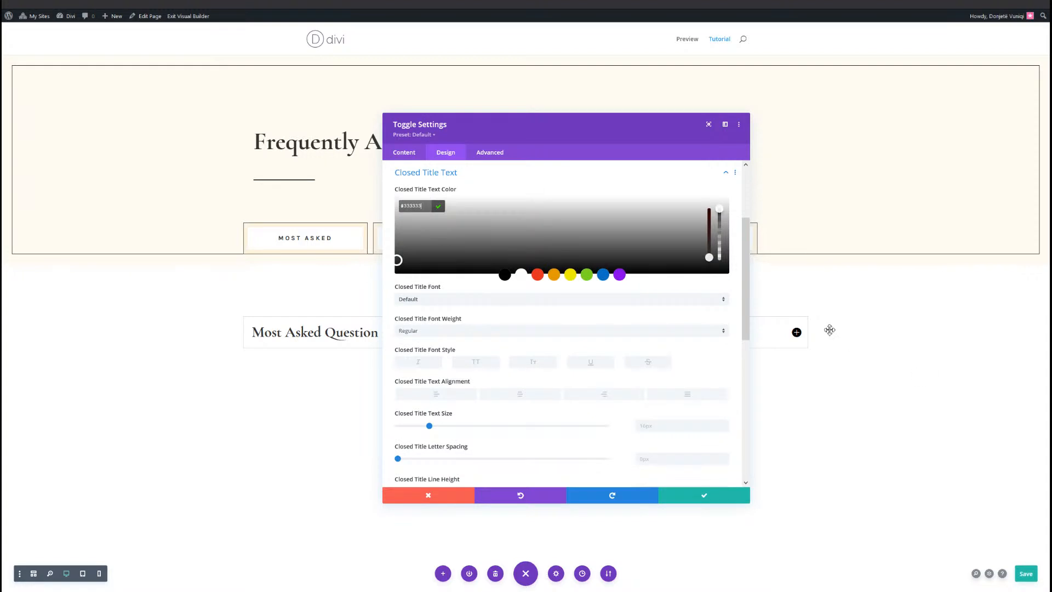
# Set the toggle's body font to Karla, with a 17px text size and 1.9em line height, and save the module settings
pyautogui.scroll(-4, 548, 336)
pyautogui.click(418, 422)
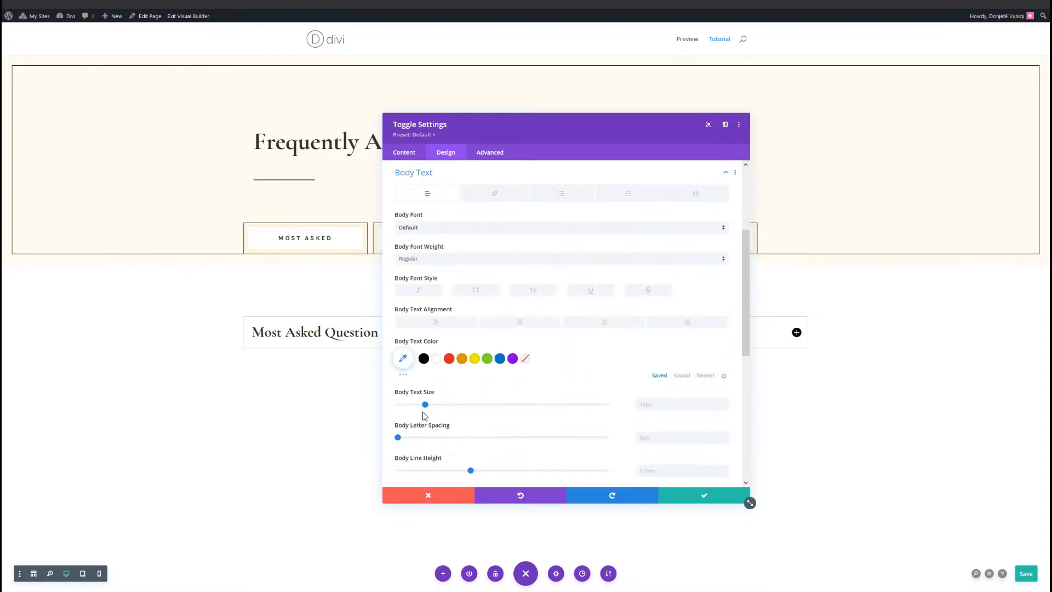
pyautogui.click(450, 228)
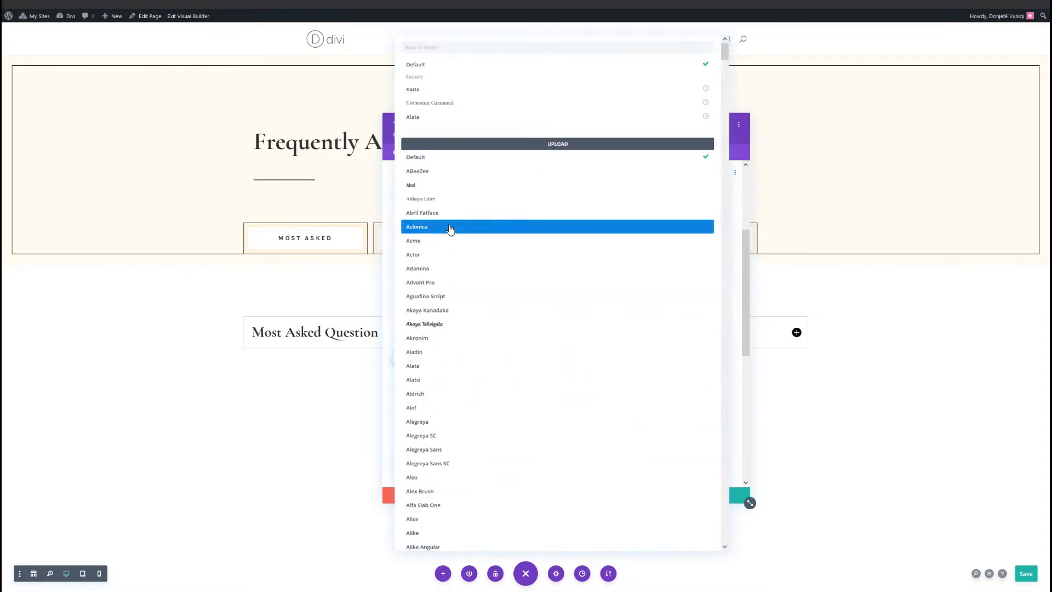
pyautogui.click(417, 89)
pyautogui.write('1')
pyautogui.scroll(-3, 644, 416)
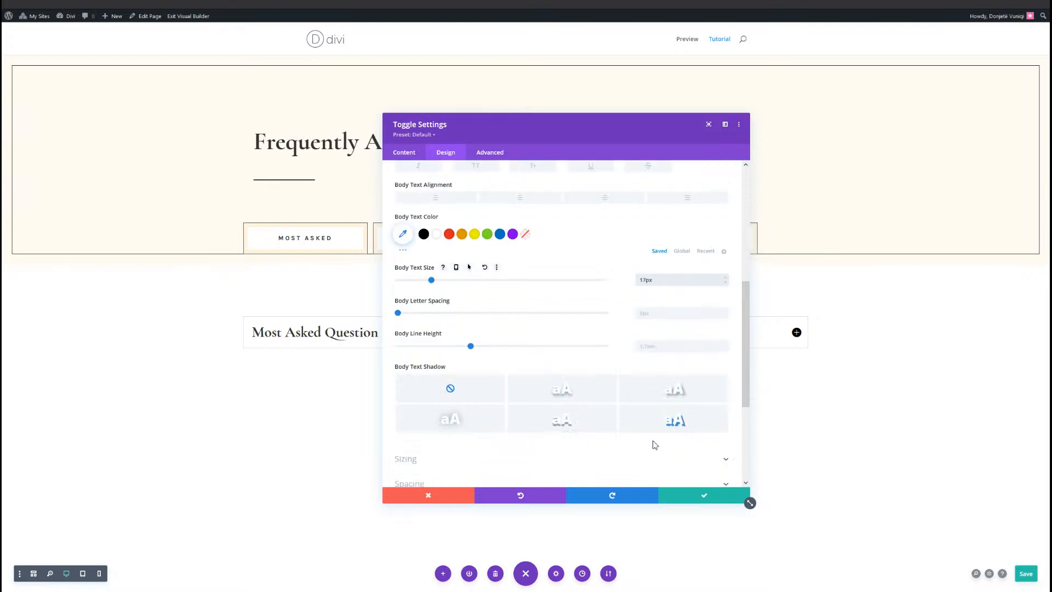
pyautogui.click(647, 341)
pyautogui.write('1.9em')
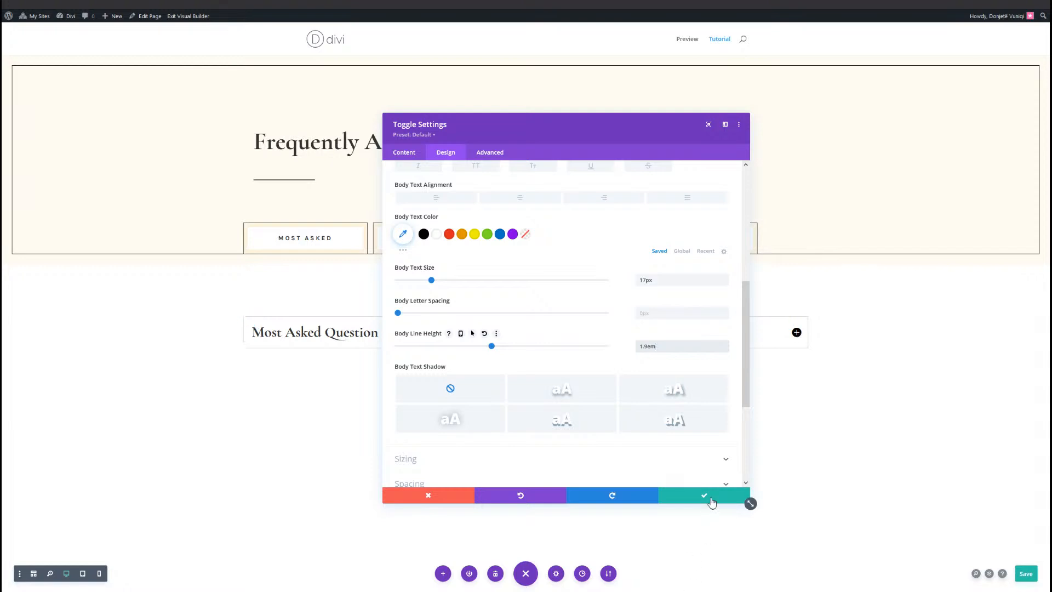
pyautogui.click(777, 433)
# Expand and collapse the Most Asked Question 1 toggle to check its open and closed styling
pyautogui.click(796, 332)
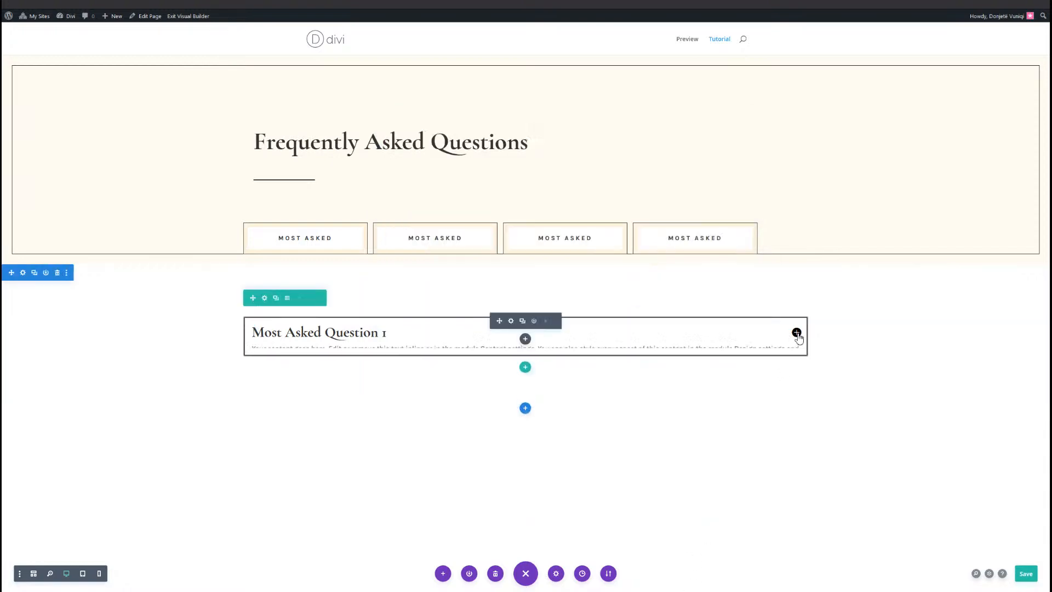
pyautogui.click(510, 327)
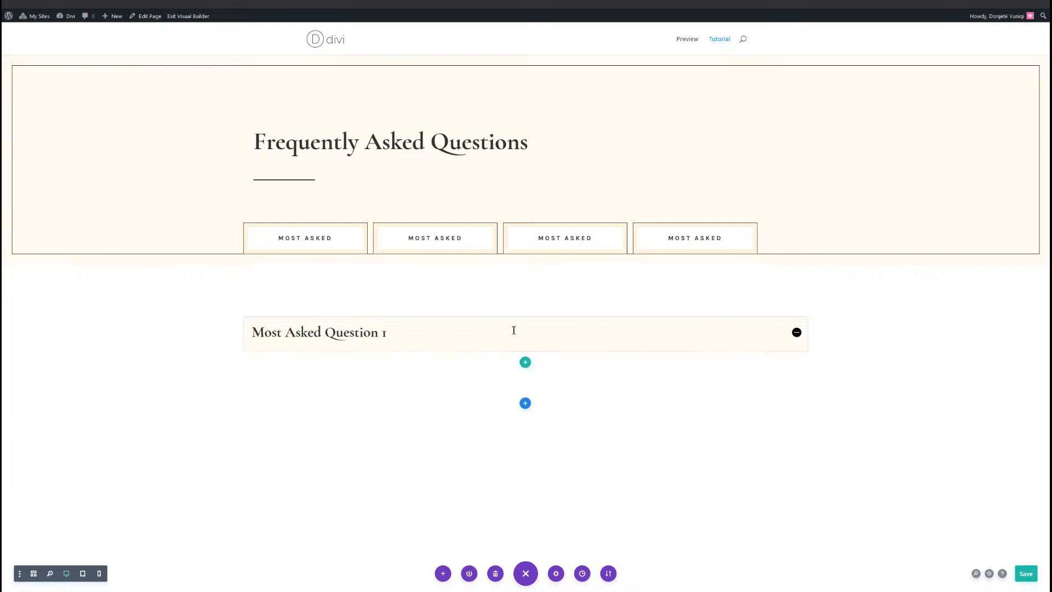
# Set the toggle's desktop padding to 2% top and bottom and 5% left and right
pyautogui.moveTo(491, 320)
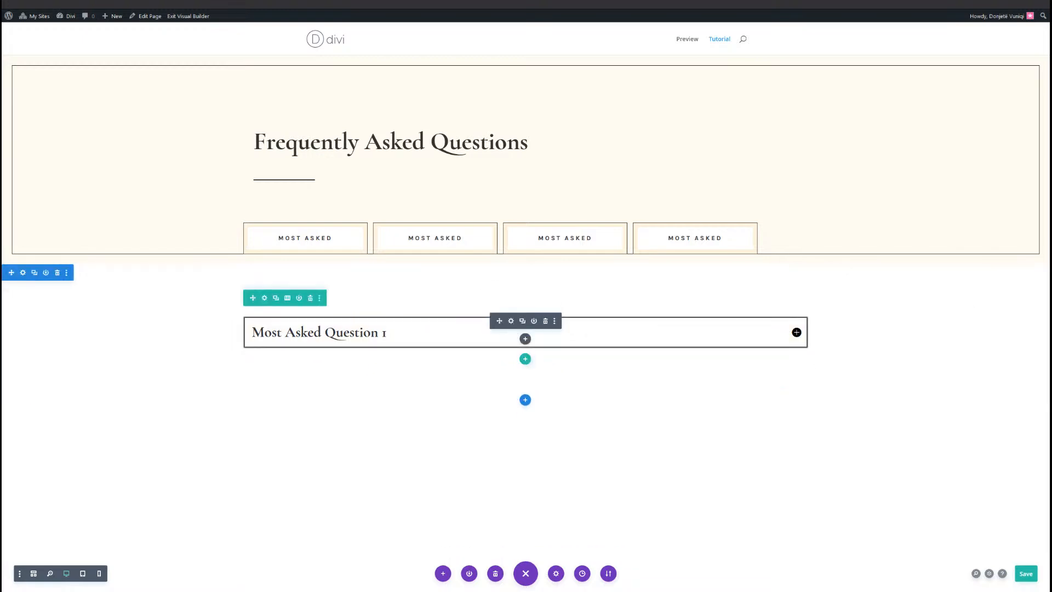
pyautogui.click(511, 321)
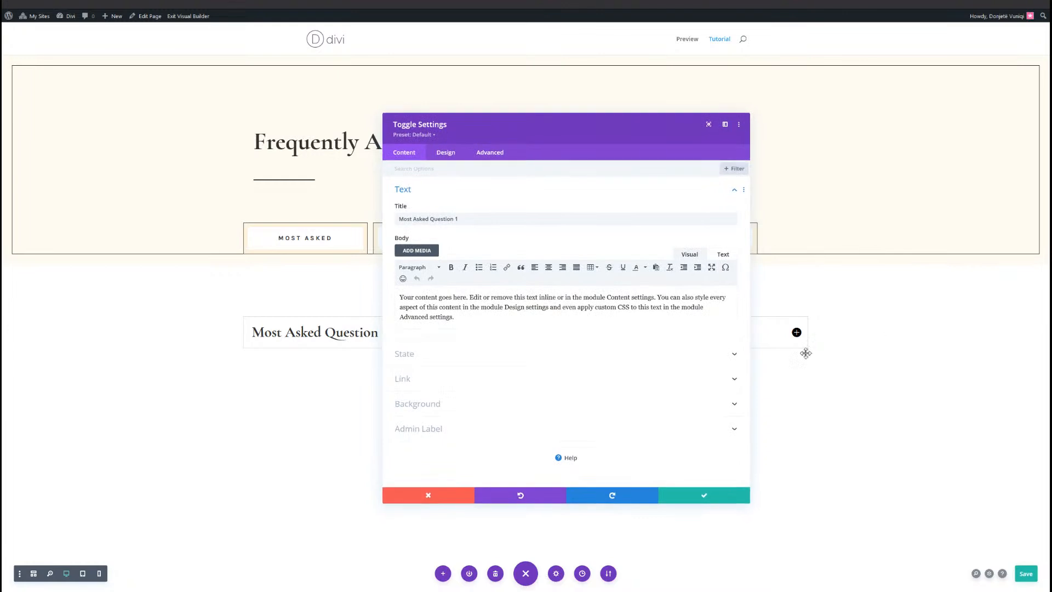
pyautogui.click(458, 156)
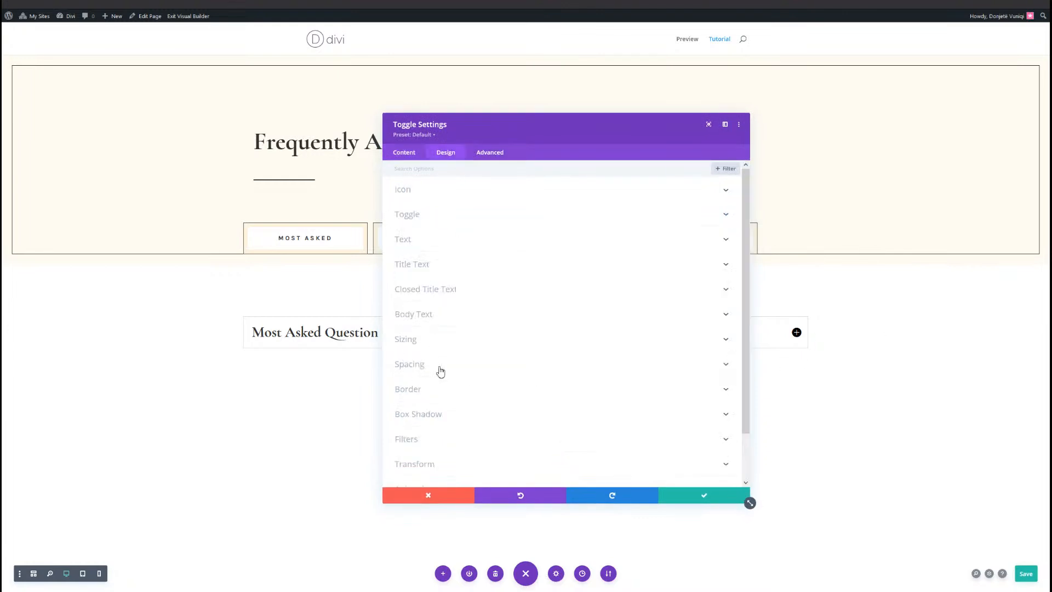
pyautogui.click(441, 366)
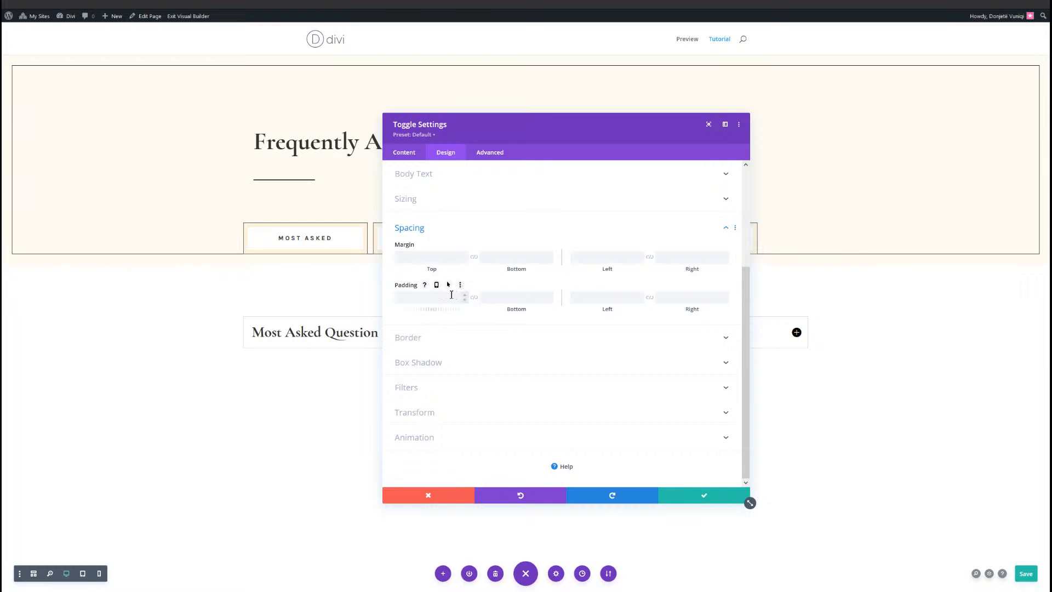
pyautogui.click(438, 285)
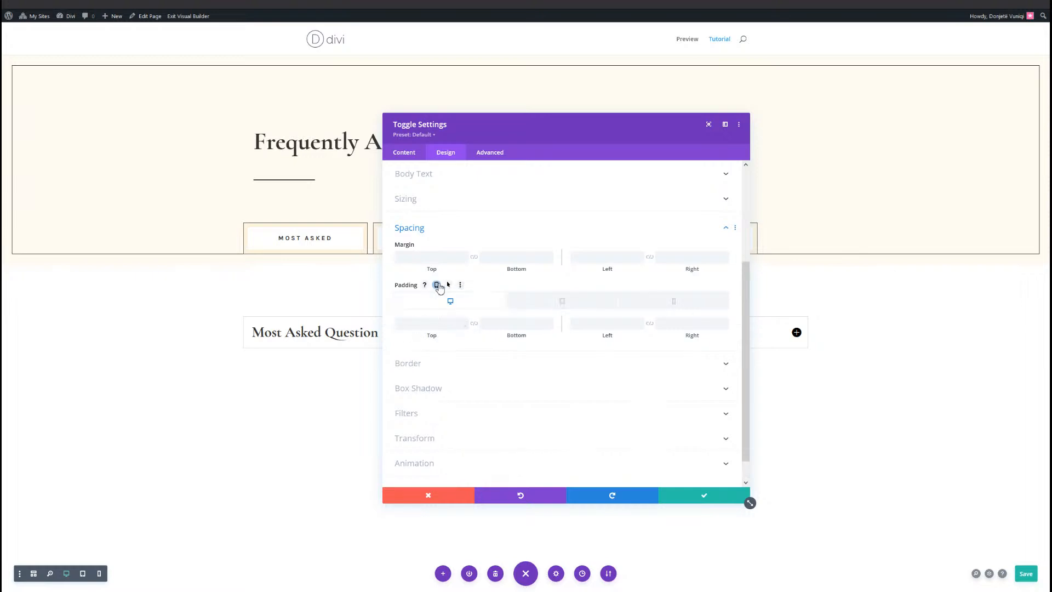
pyautogui.click(446, 326)
pyautogui.write('2')
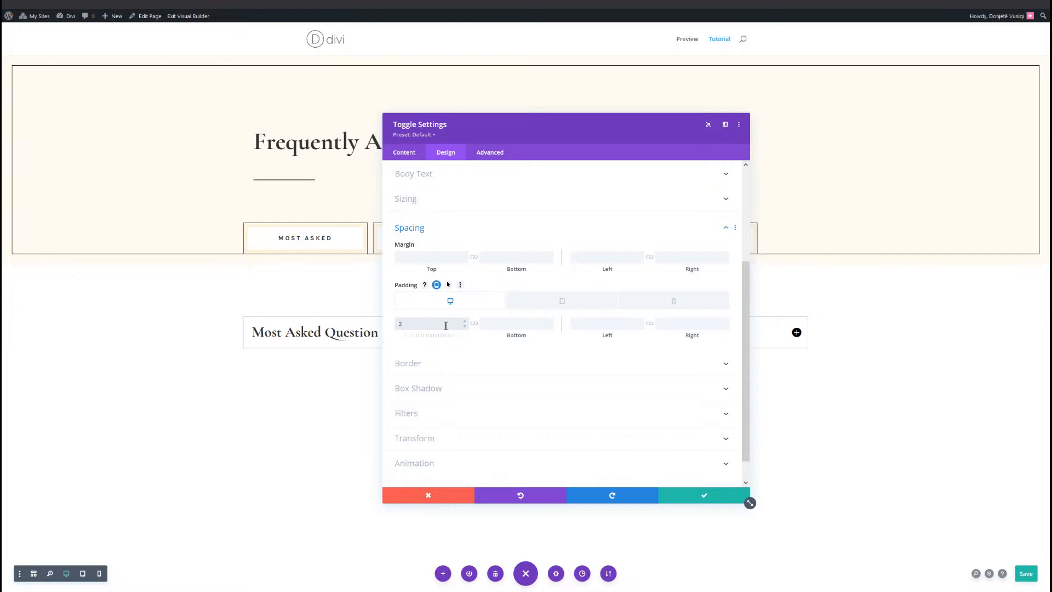
pyautogui.write('p2')
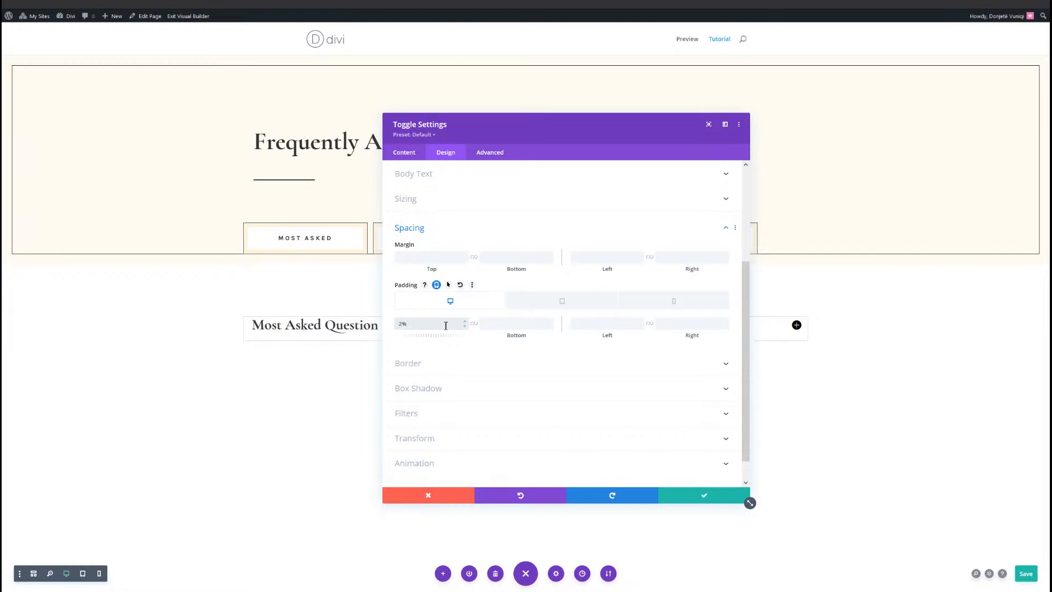
pyautogui.click(474, 324)
pyautogui.click(591, 323)
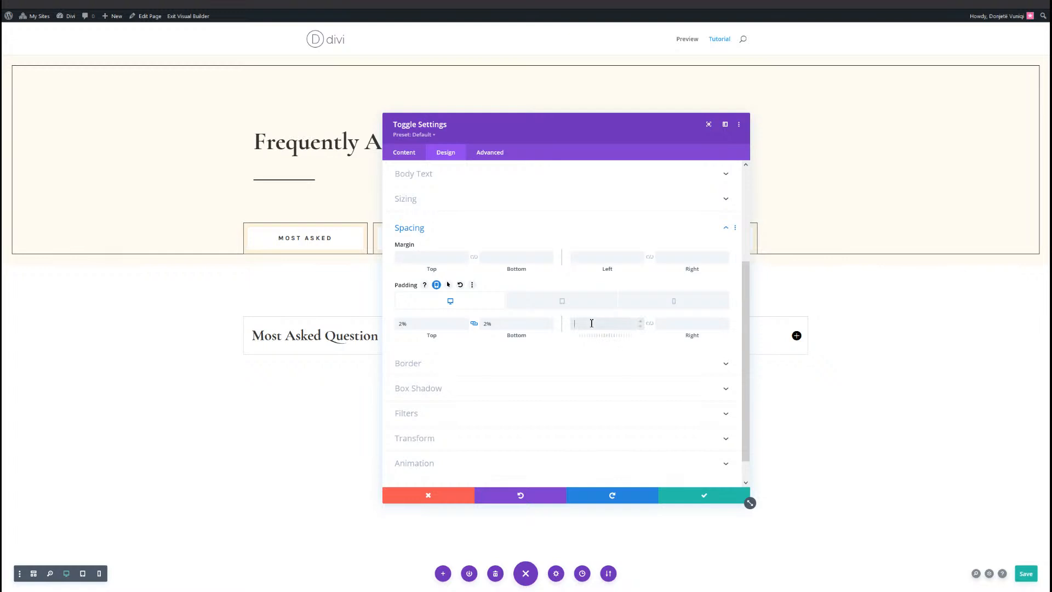
pyautogui.write('5%')
pyautogui.click(650, 323)
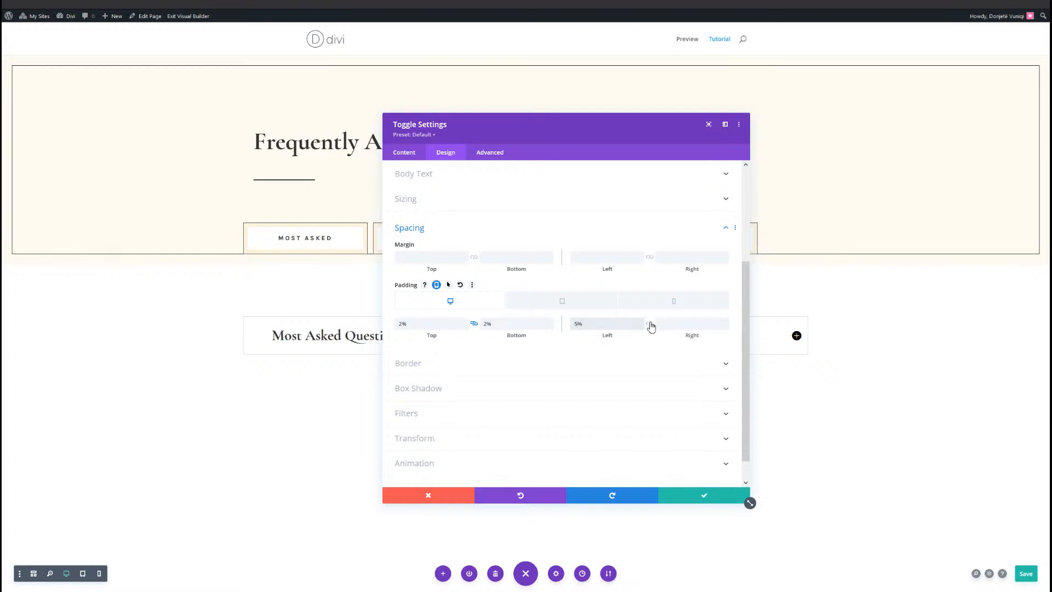
# Adjust the toggle's tablet padding and set its phone padding to 6% top and bottom, then return to the desktop values
pyautogui.click(531, 303)
pyautogui.click(433, 325)
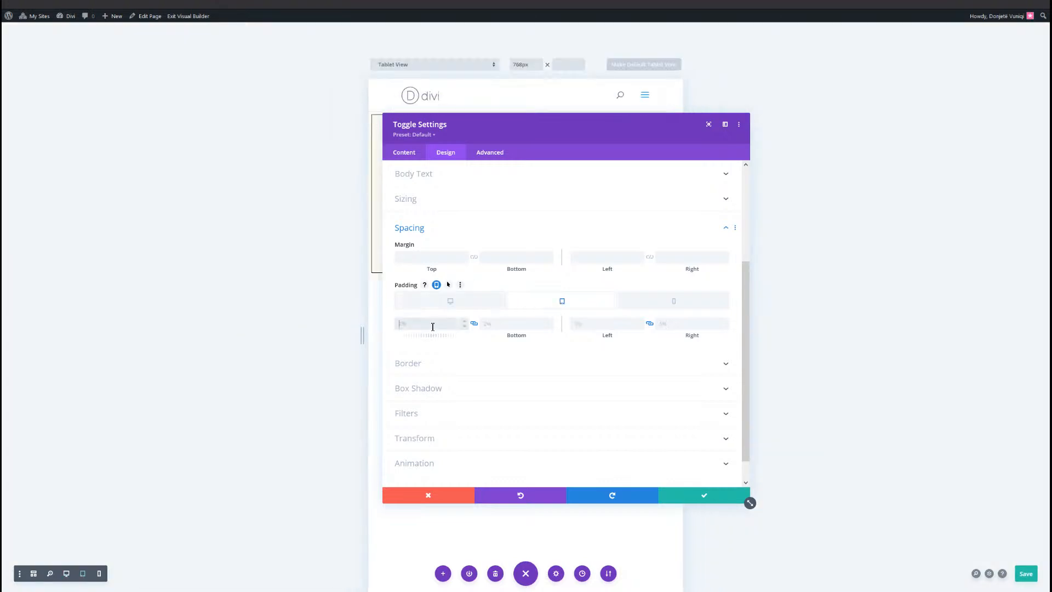
pyautogui.click(661, 301)
pyautogui.click(434, 325)
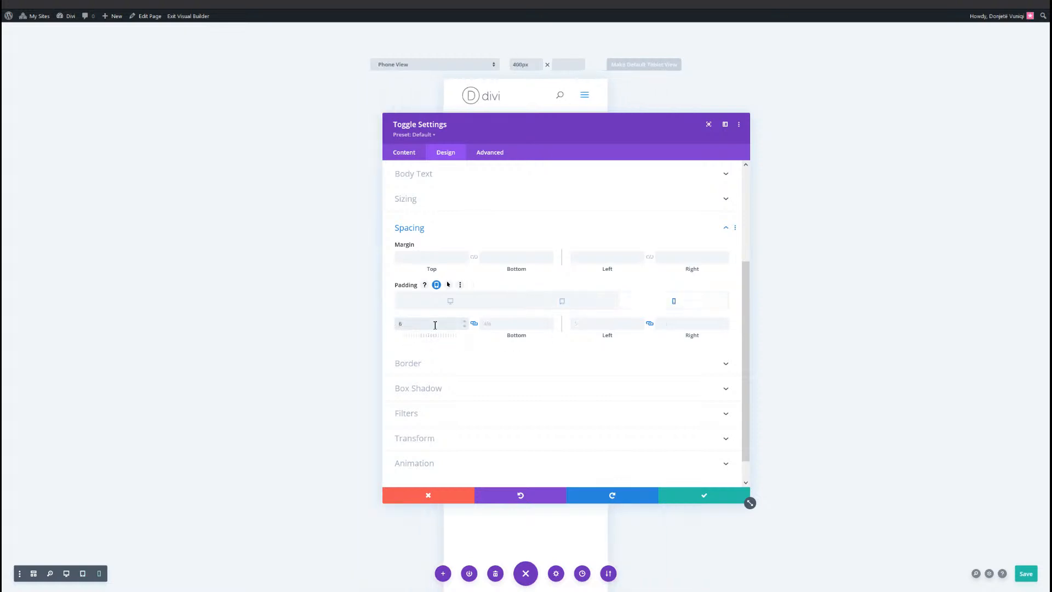
pyautogui.click(440, 306)
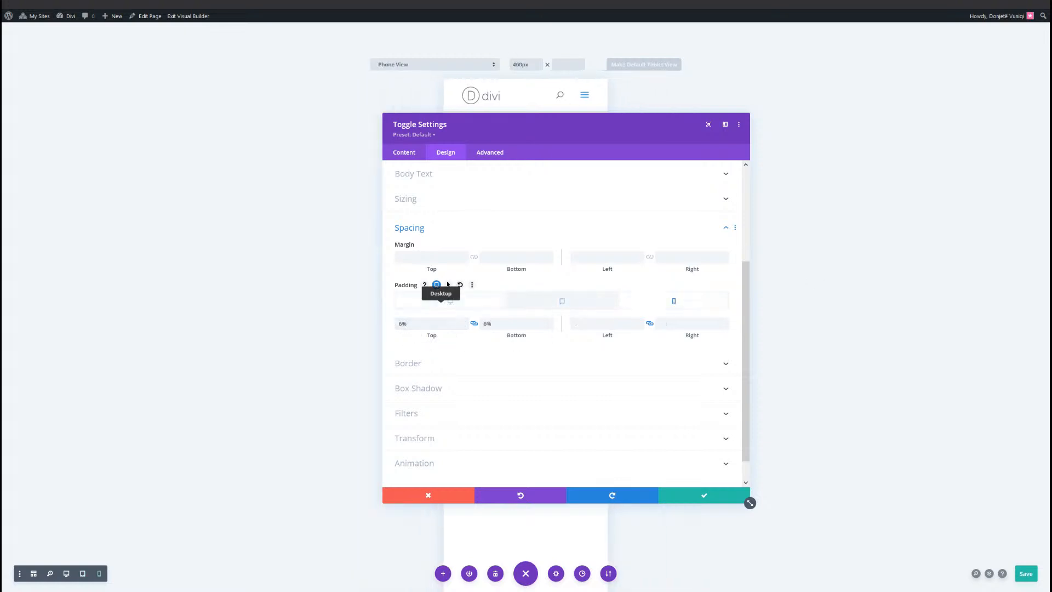
pyautogui.click(449, 301)
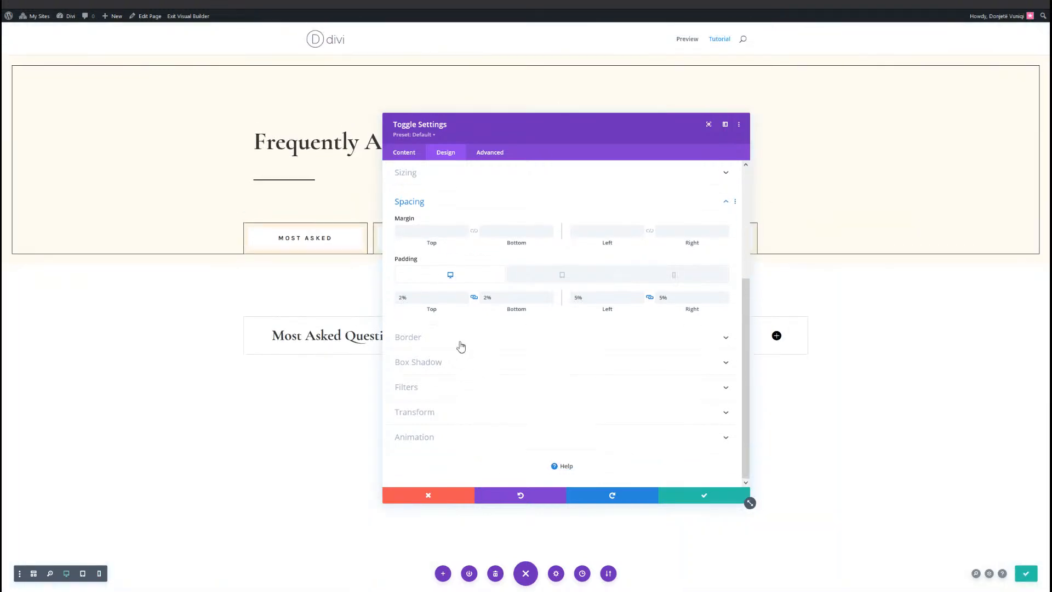
# Set the toggle's border color to black (#000000)
pyautogui.click(461, 346)
pyautogui.scroll(-1, 559, 386)
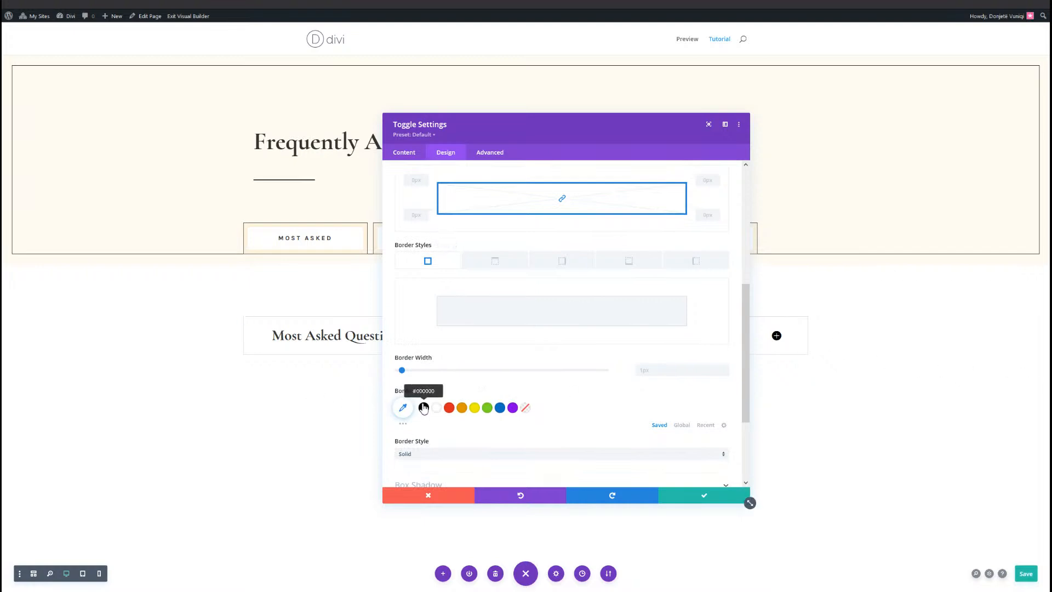
pyautogui.click(423, 407)
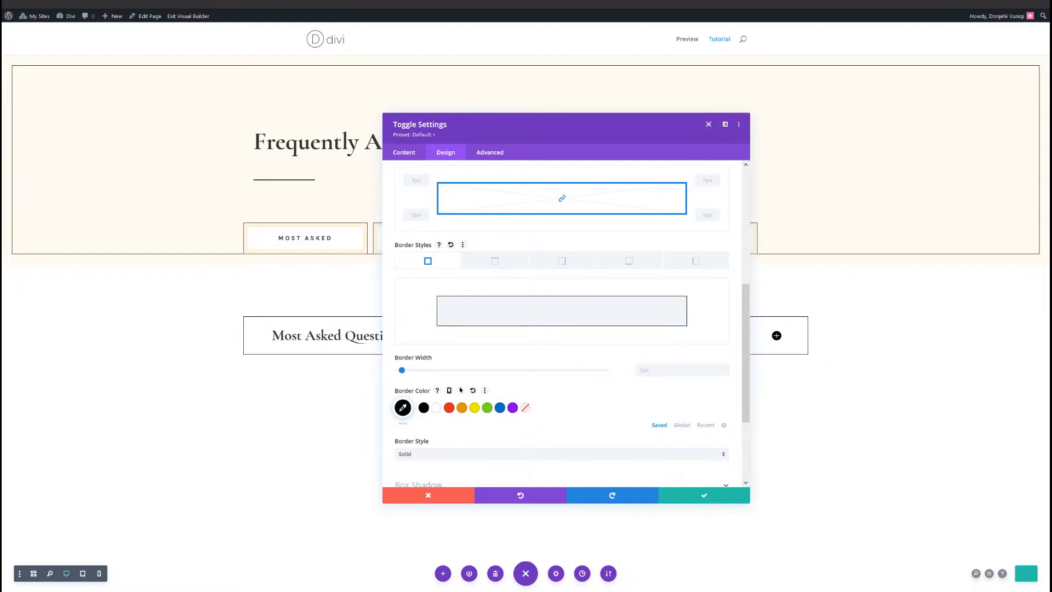
# Add the custom CSS "margin-top: 30px;" to the toggle's content element and save the module settings
pyautogui.click(489, 153)
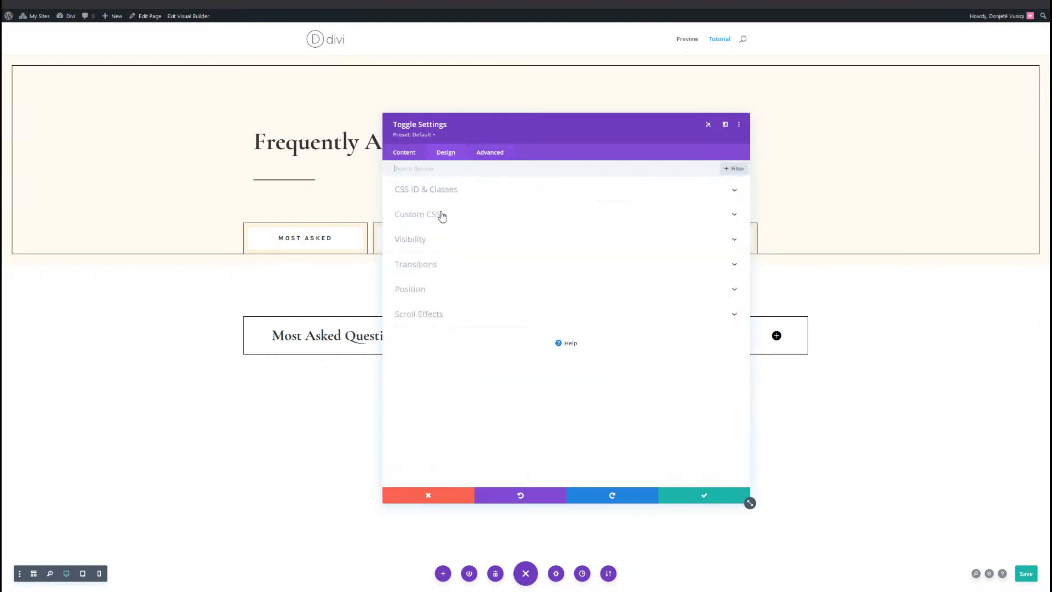
pyautogui.click(441, 214)
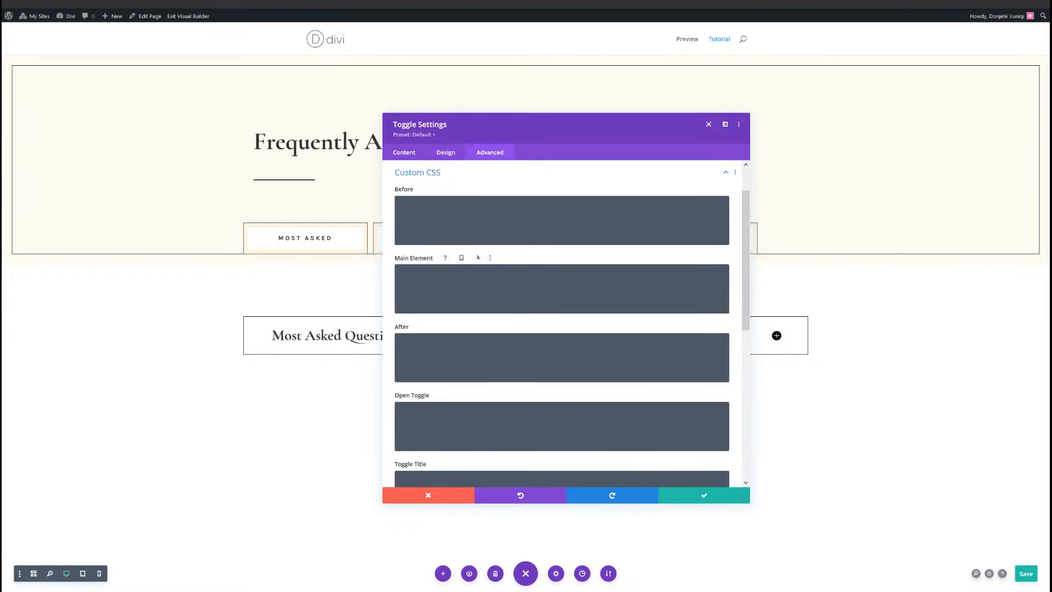
pyautogui.scroll(-5, 458, 413)
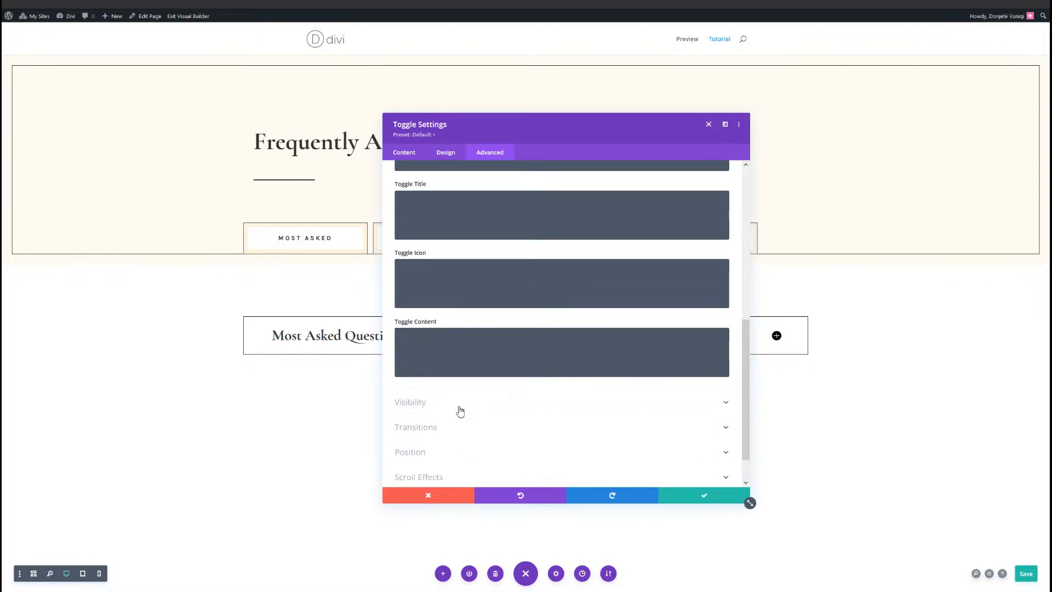
pyautogui.click(452, 346)
pyautogui.write('margin-top: 30px;')
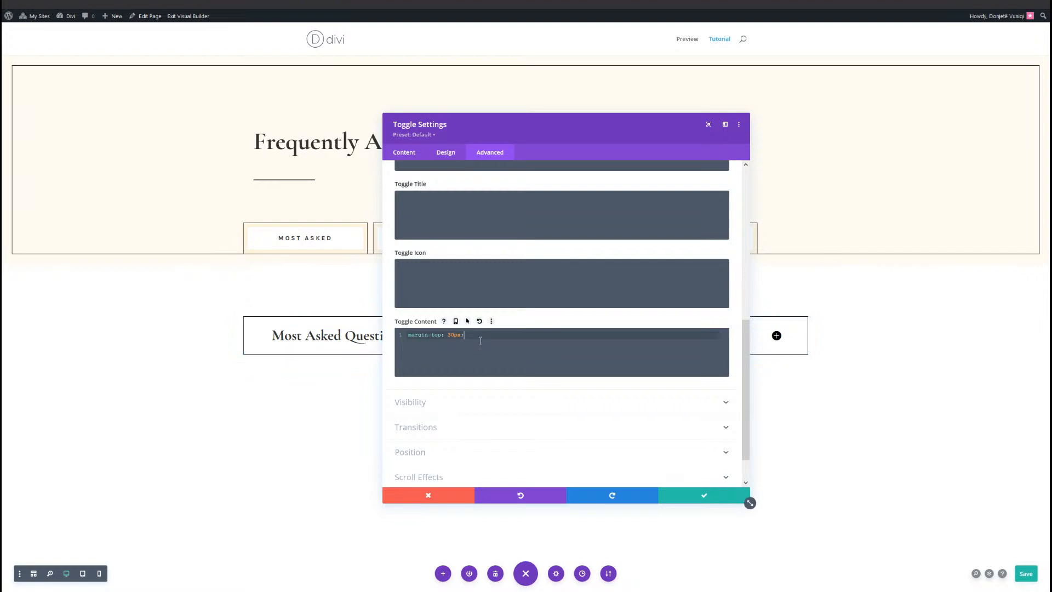
pyautogui.click(441, 336)
pyautogui.click(707, 496)
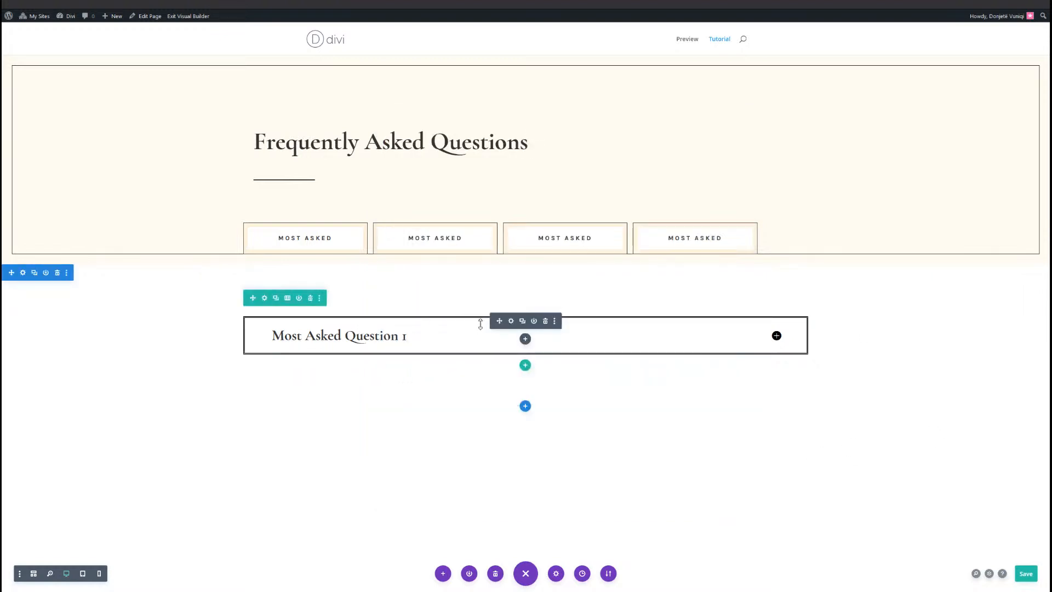
# Duplicate the Most Asked Question 1 toggle
pyautogui.click(522, 322)
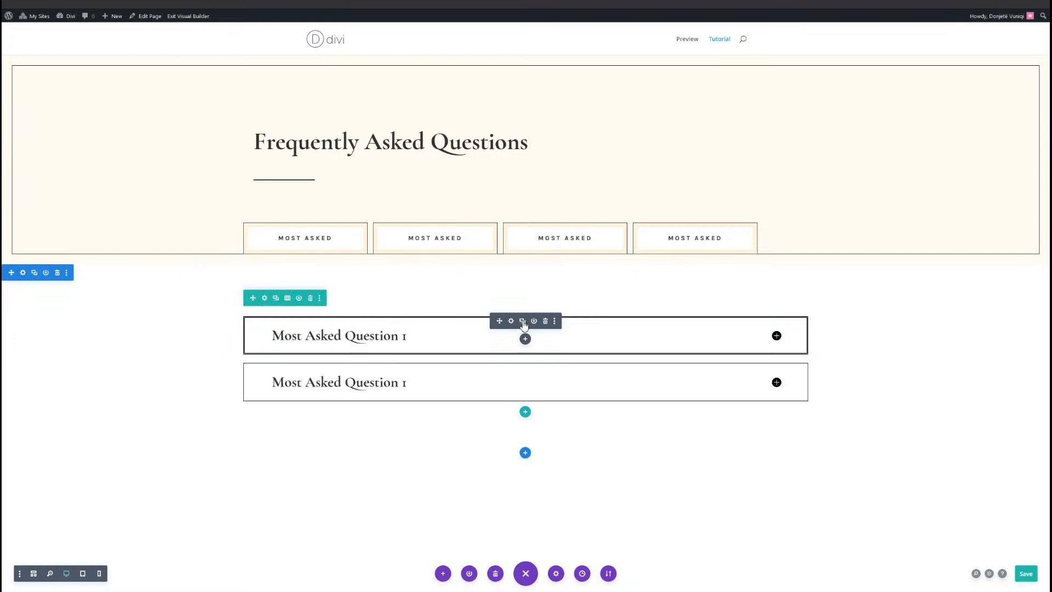
# Add a third copy of the question toggle, then set the first toggle's state to Open and save the page
pyautogui.click(524, 369)
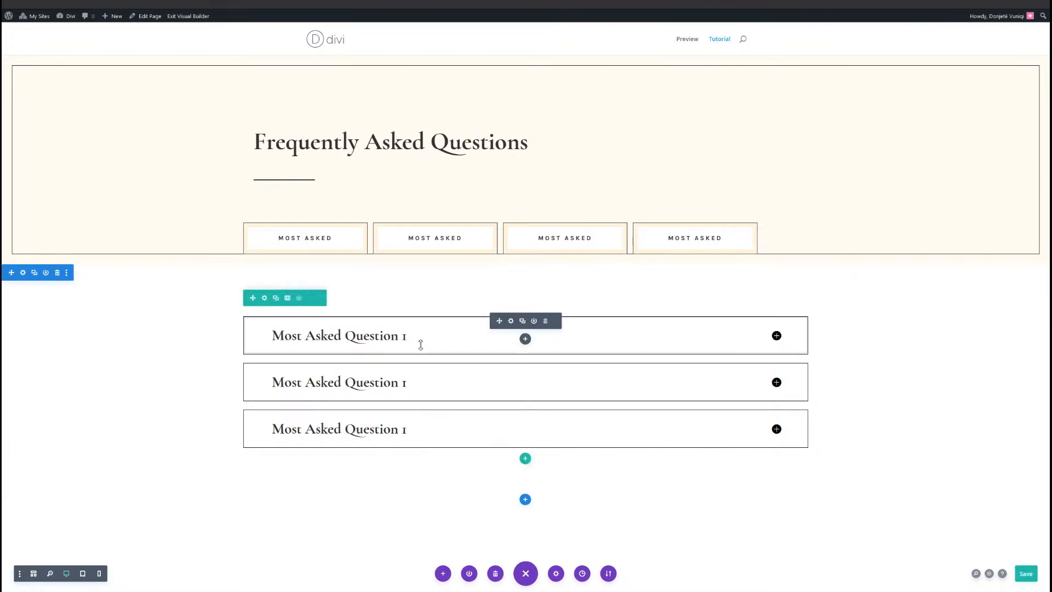
pyautogui.click(510, 321)
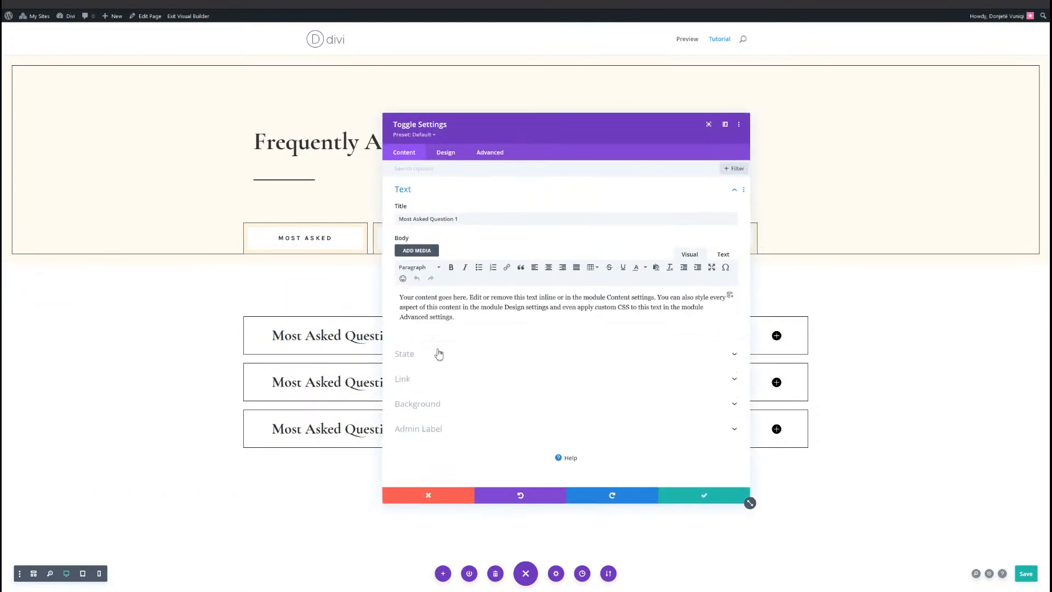
pyautogui.click(425, 359)
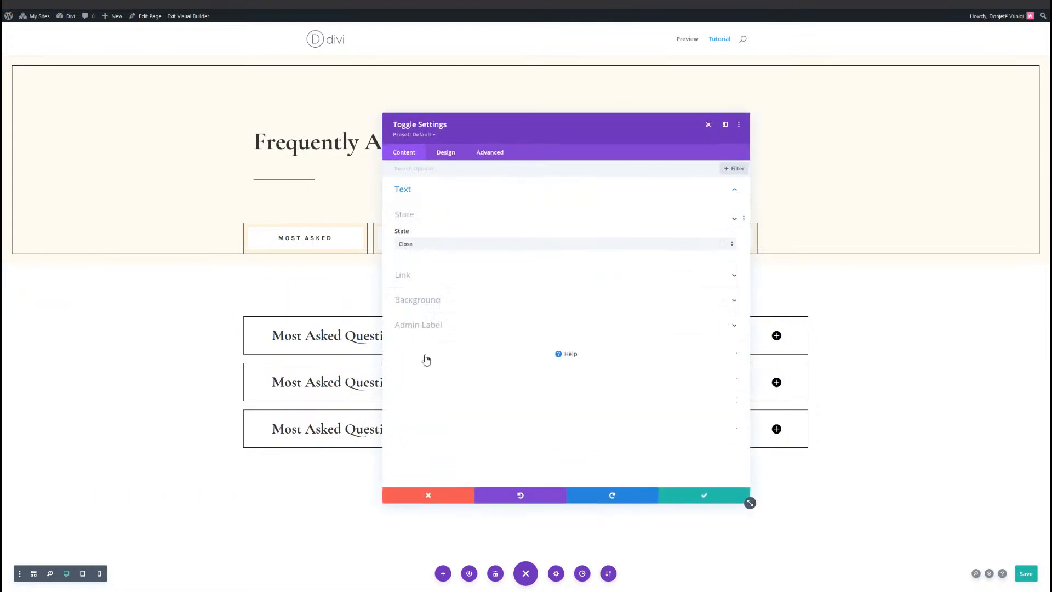
pyautogui.click(429, 257)
pyautogui.click(427, 258)
pyautogui.click(428, 252)
pyautogui.click(427, 271)
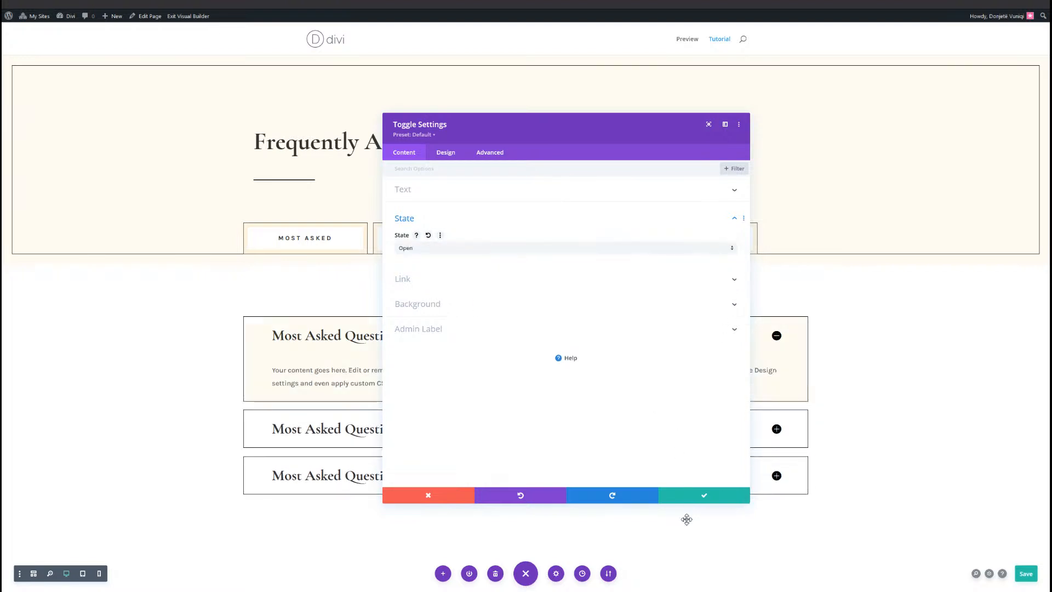
pyautogui.click(742, 496)
pyautogui.click(1022, 578)
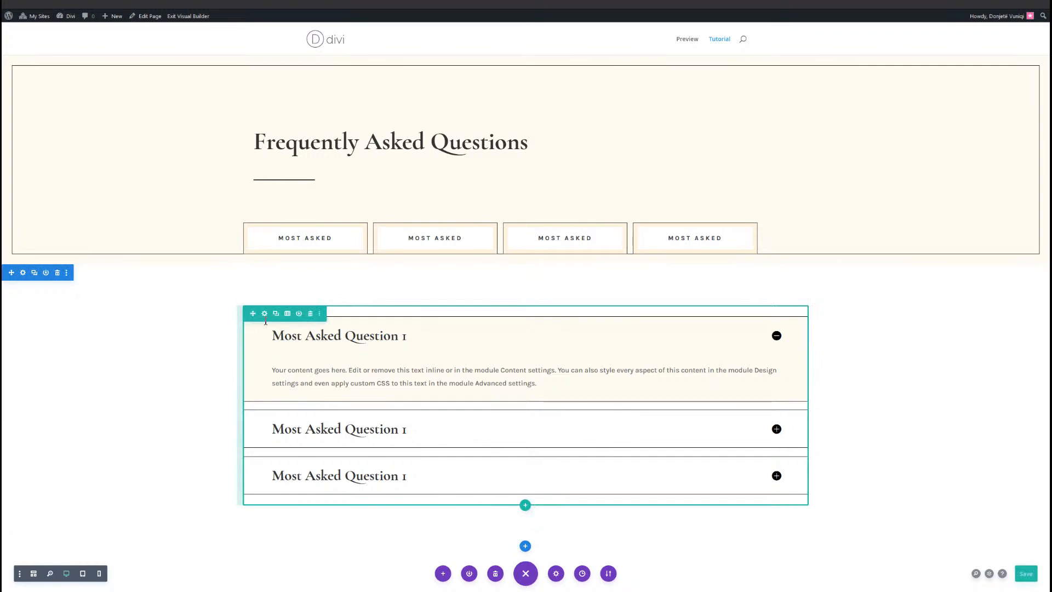
# Duplicate the row of three question toggles until there are four identical rows, and save the page
pyautogui.click(276, 313)
pyautogui.scroll(-3, 500, 329)
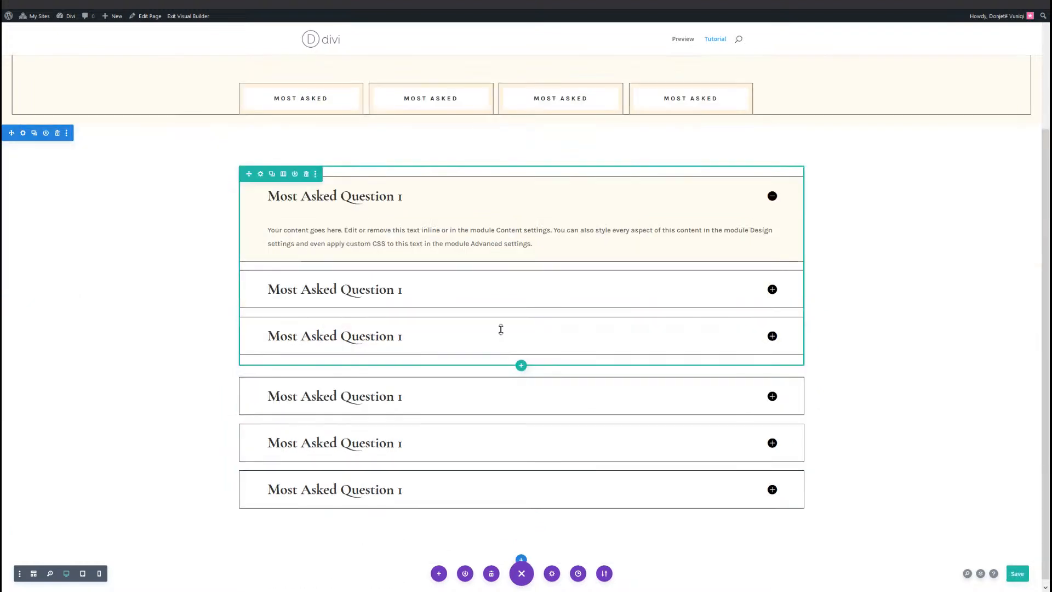
pyautogui.moveTo(331, 369)
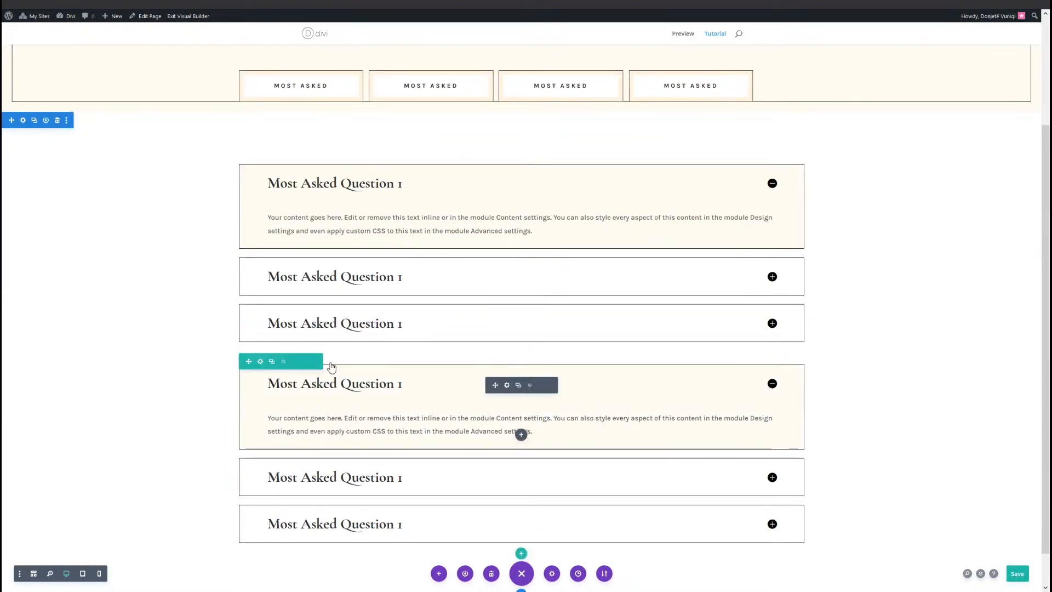
pyautogui.click(273, 362)
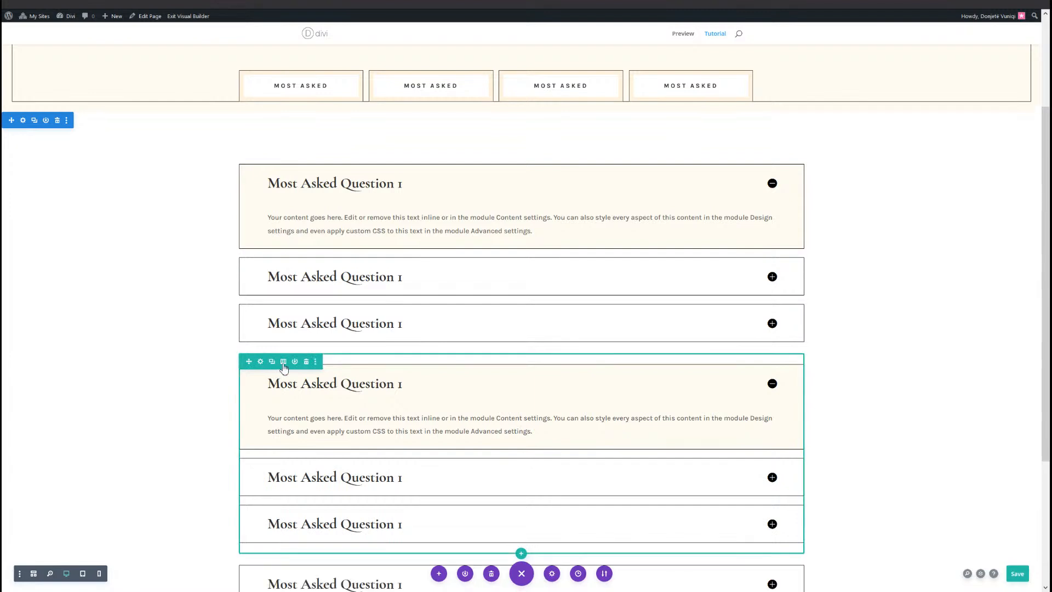
pyautogui.scroll(-3, 285, 370)
pyautogui.moveTo(521, 465)
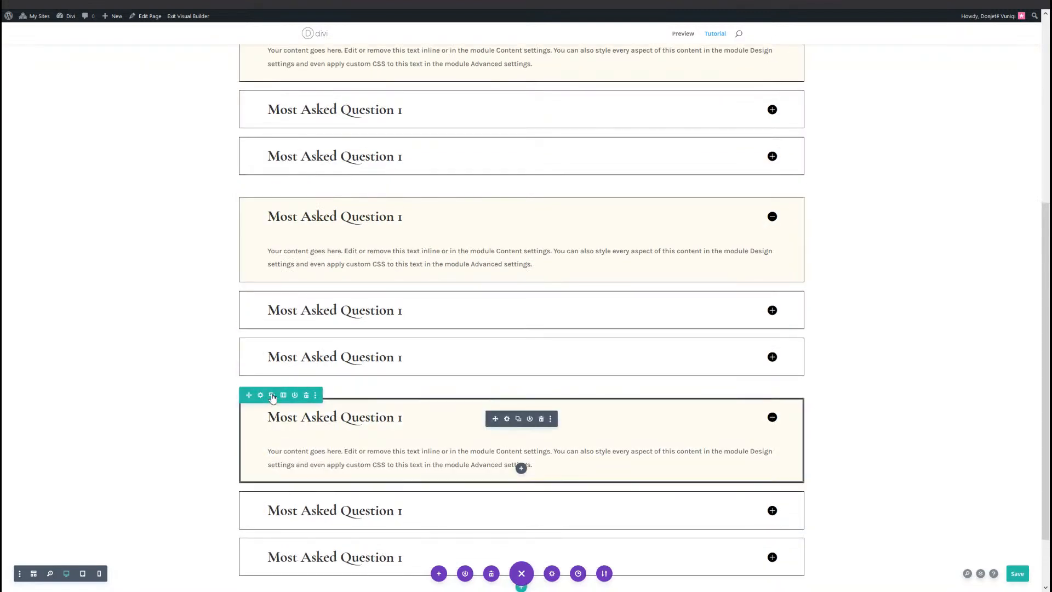
pyautogui.scroll(-1, 559, 420)
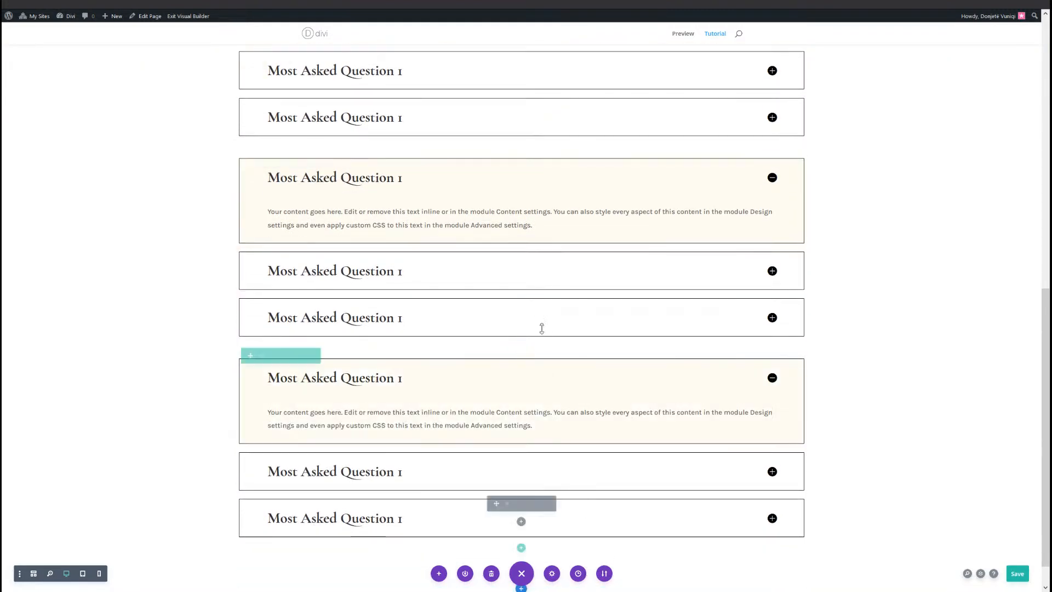
pyautogui.scroll(10, 510, 200)
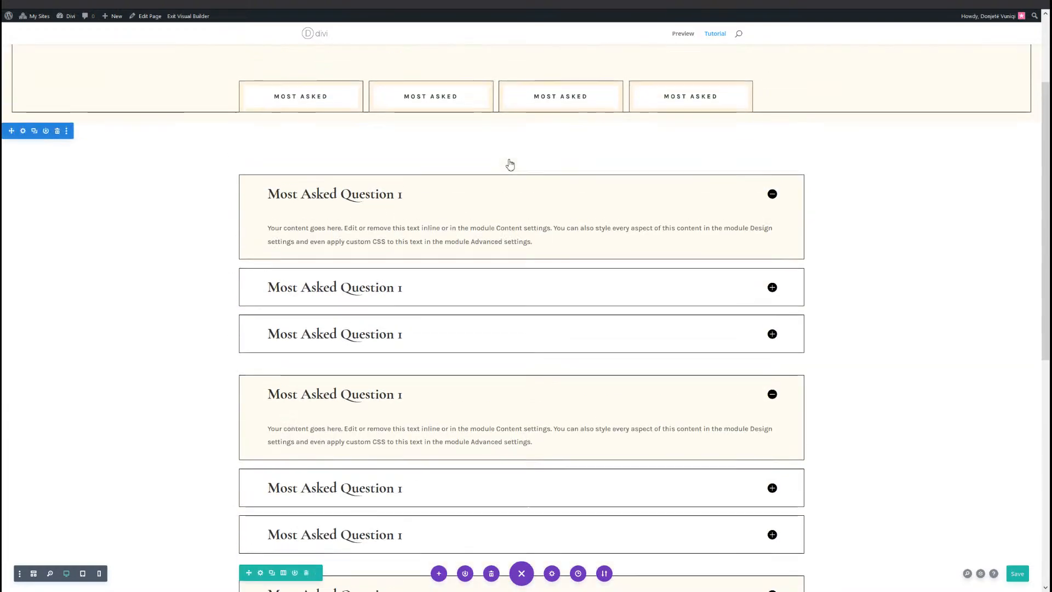
pyautogui.scroll(2, 328, 211)
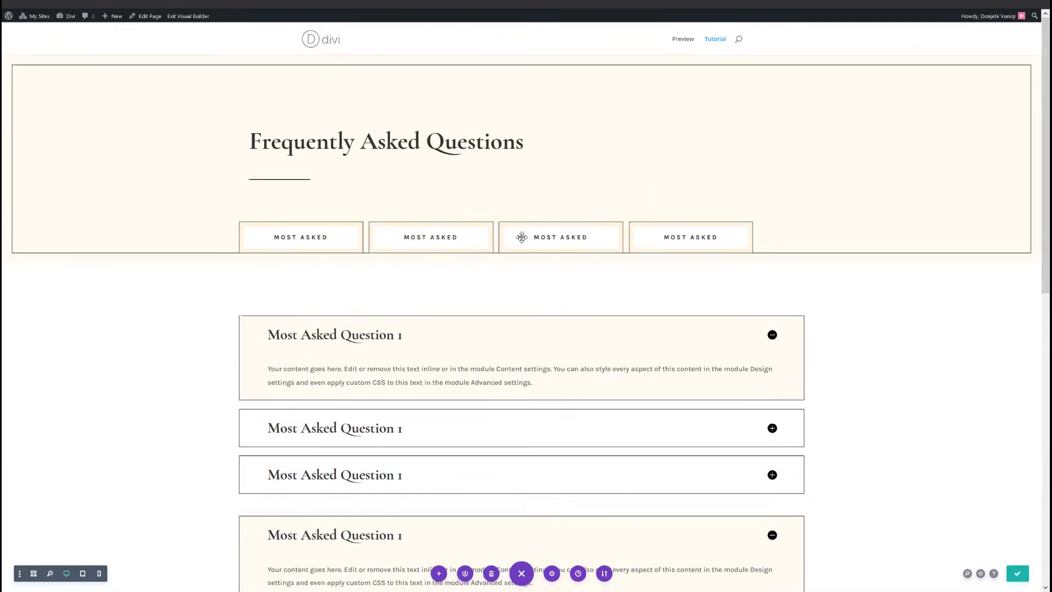
# Change the title of the second row's first toggle to "Second Category" and save the module settings
pyautogui.scroll(-3, 482, 346)
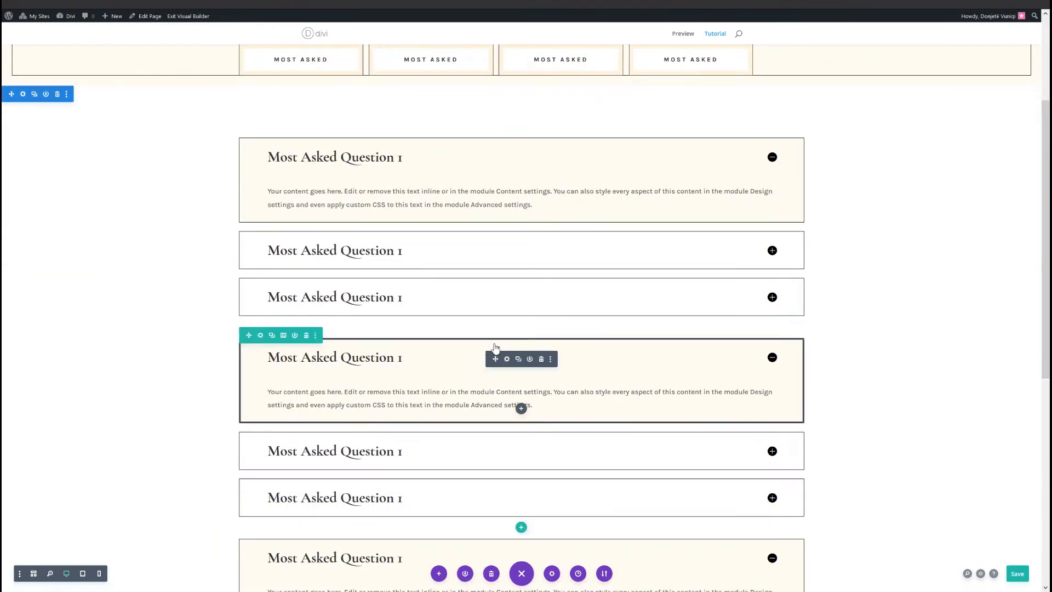
pyautogui.click(505, 359)
pyautogui.tripleClick(473, 219)
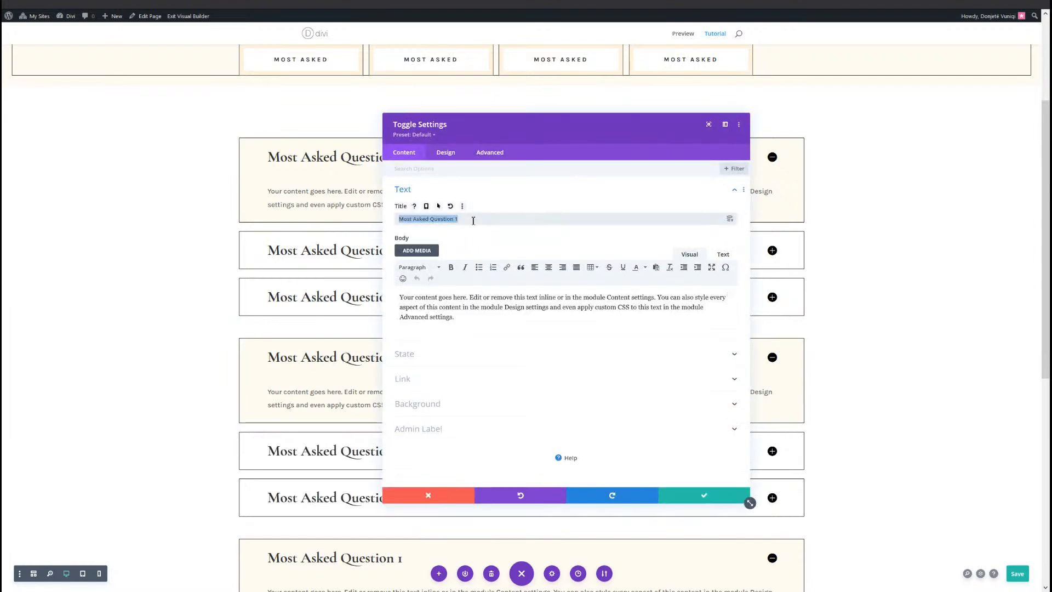
pyautogui.write('Second')
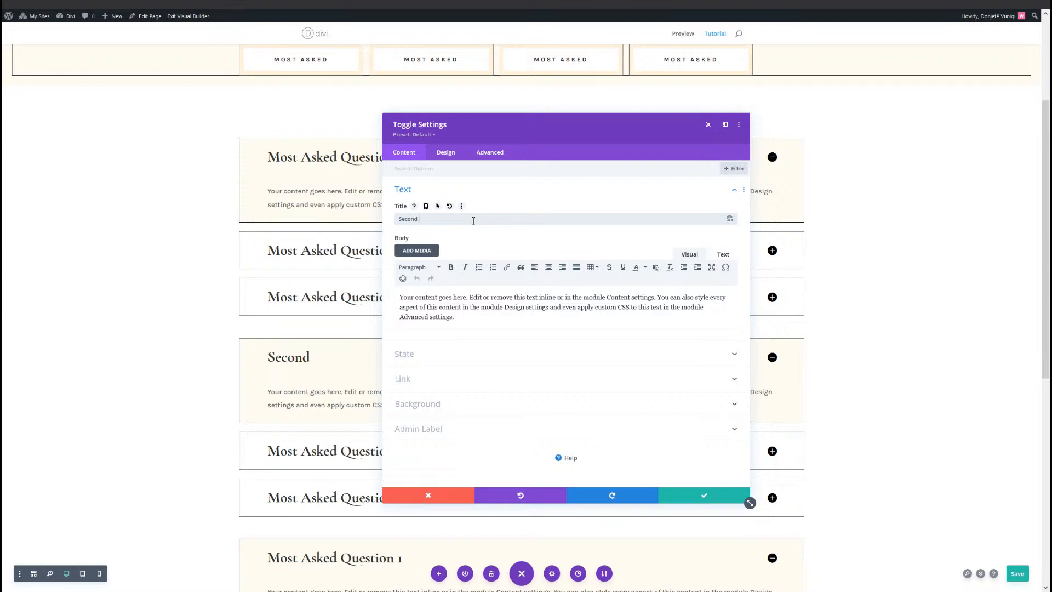
pyautogui.write(' Category')
pyautogui.tripleClick(473, 220)
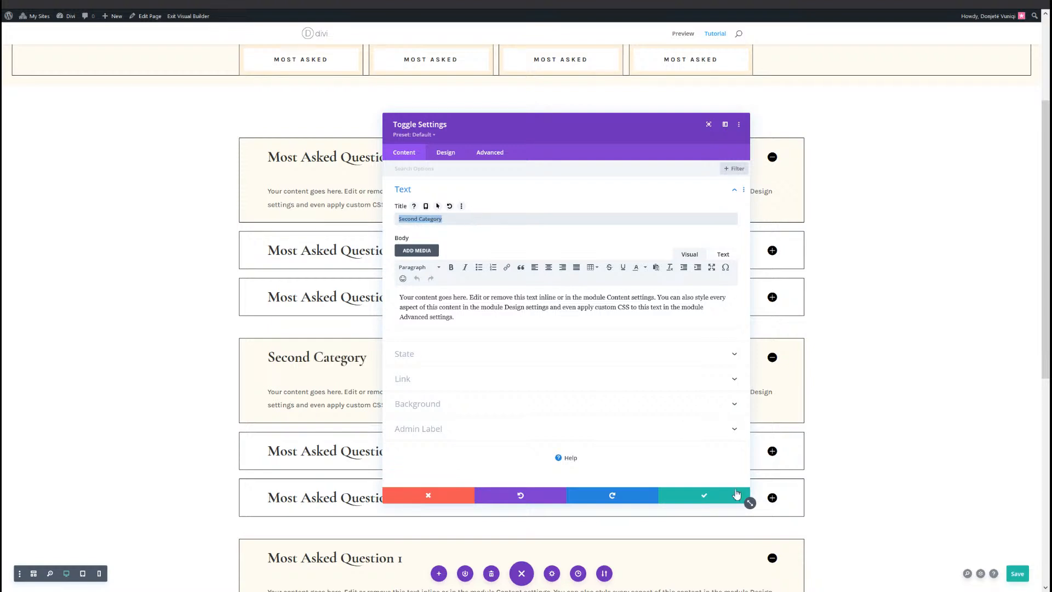
pyautogui.click(718, 496)
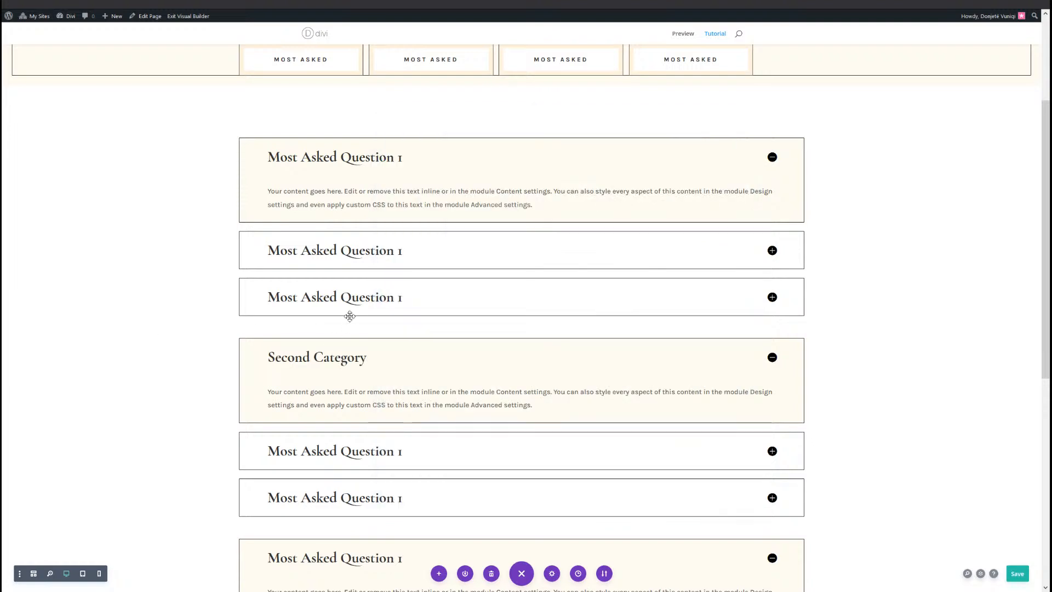
# Change the title of the third row's first toggle to "Third Category" and save the module settings
pyautogui.scroll(-3, 349, 313)
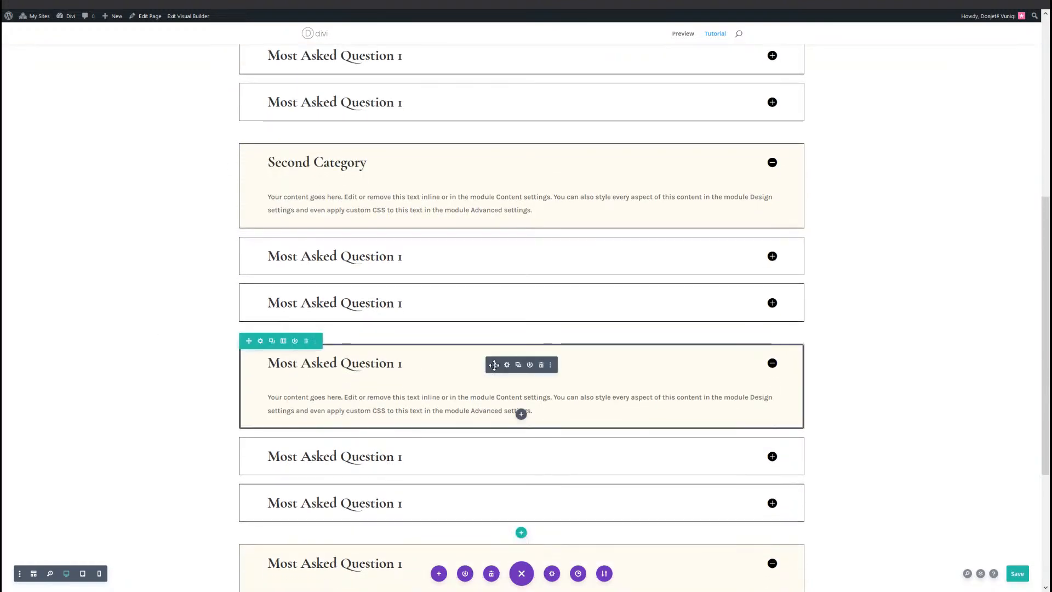
pyautogui.click(507, 364)
pyautogui.tripleClick(466, 220)
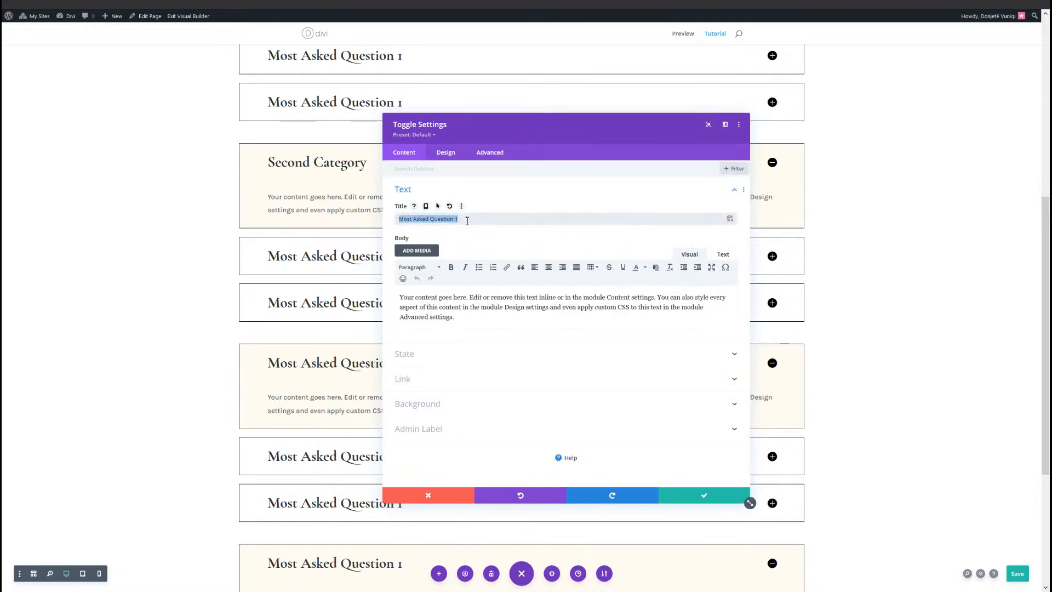
pyautogui.write('Third Category')
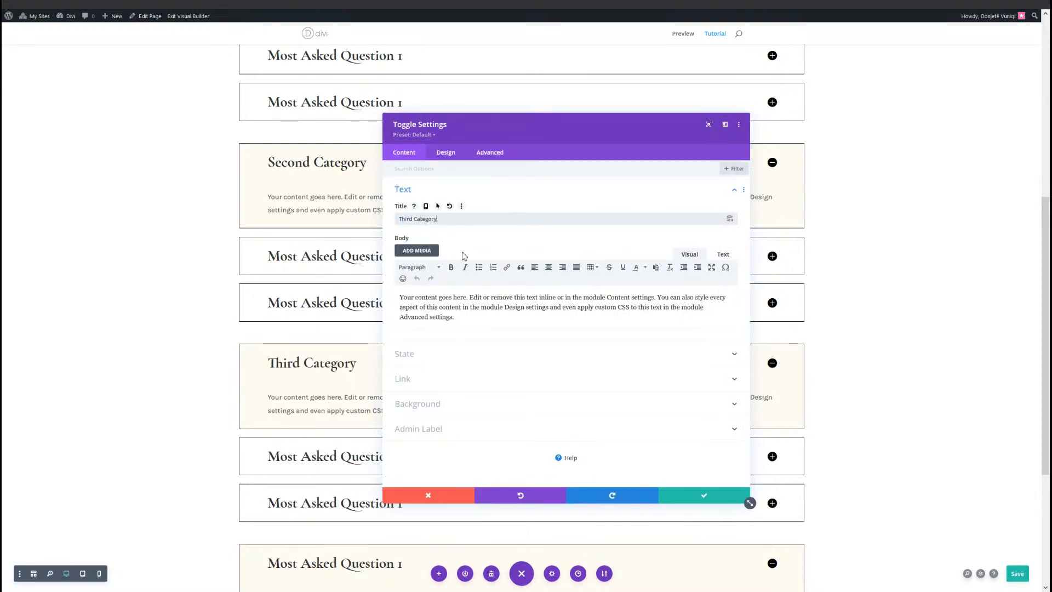
pyautogui.click(704, 495)
# Change the title of the fourth row's first toggle to "Fourth Category", save its settings and save the page
pyautogui.scroll(-4, 548, 471)
pyautogui.rightClick(396, 356)
pyautogui.click(507, 346)
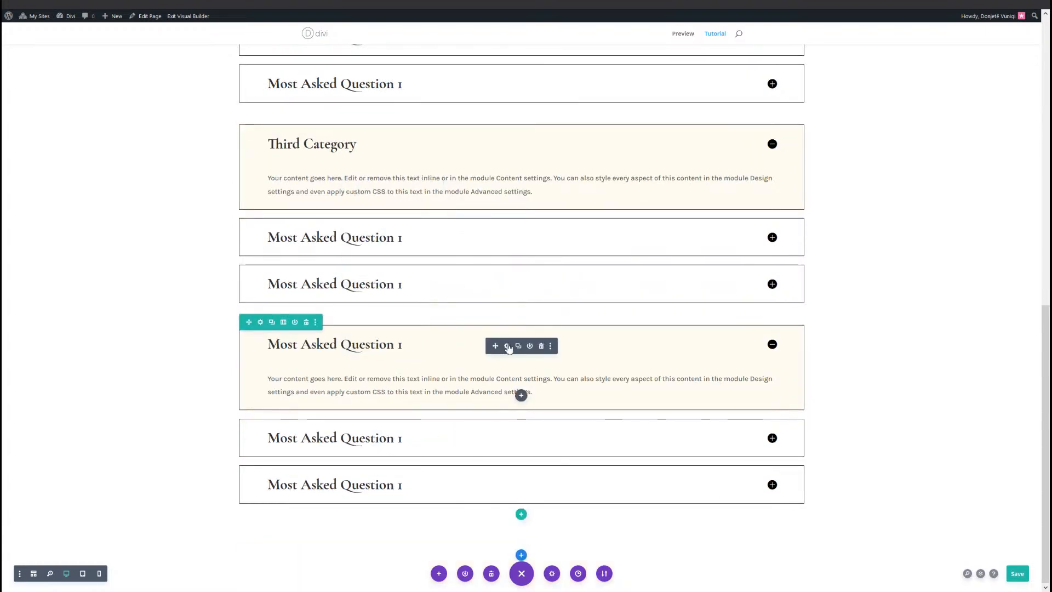
pyautogui.click(507, 347)
pyautogui.tripleClick(501, 220)
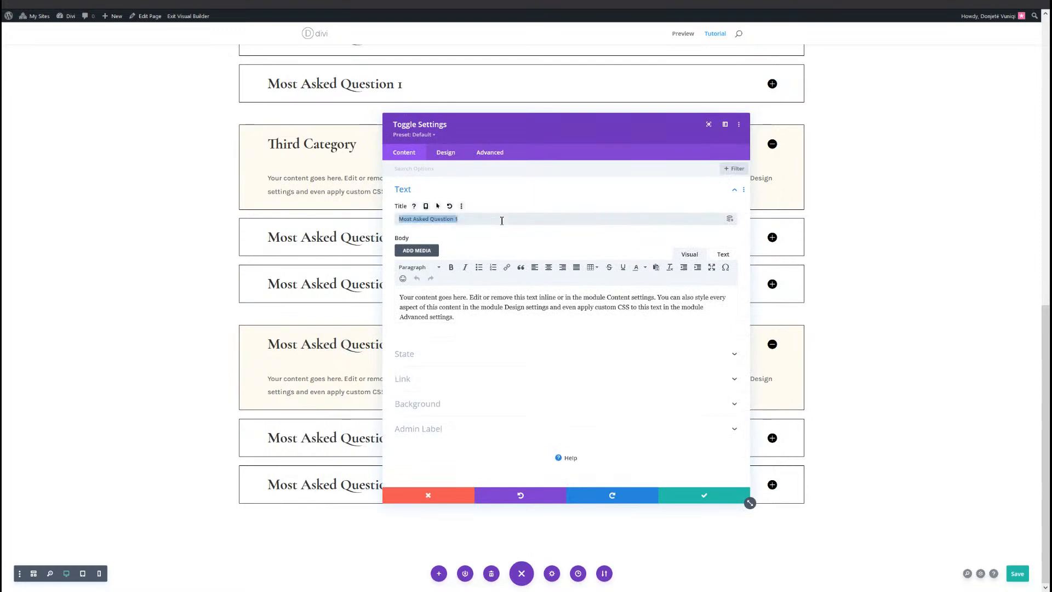
pyautogui.write('Fourth Category')
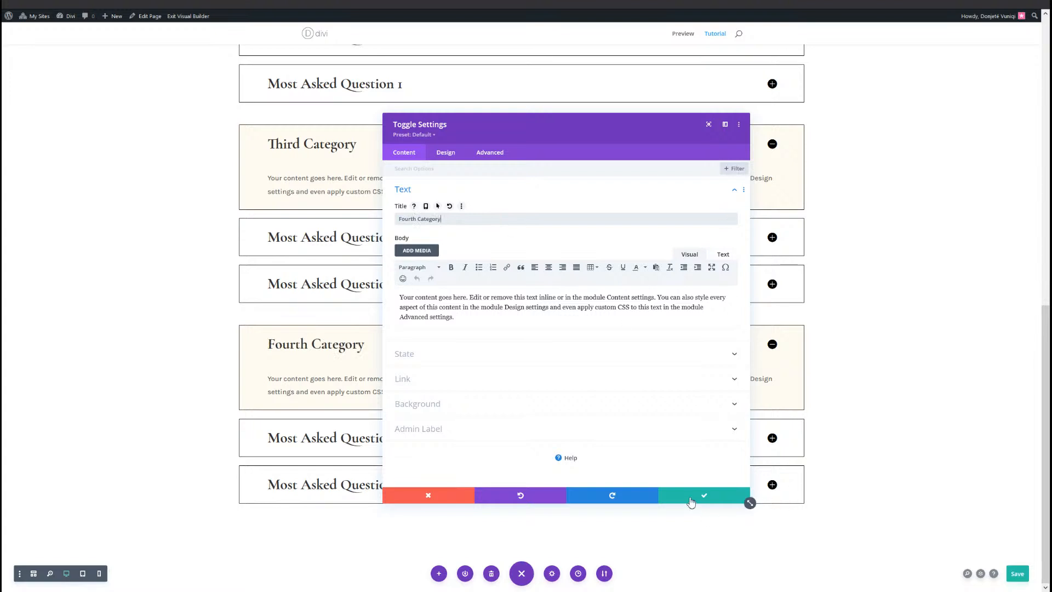
pyautogui.click(744, 497)
pyautogui.click(1016, 571)
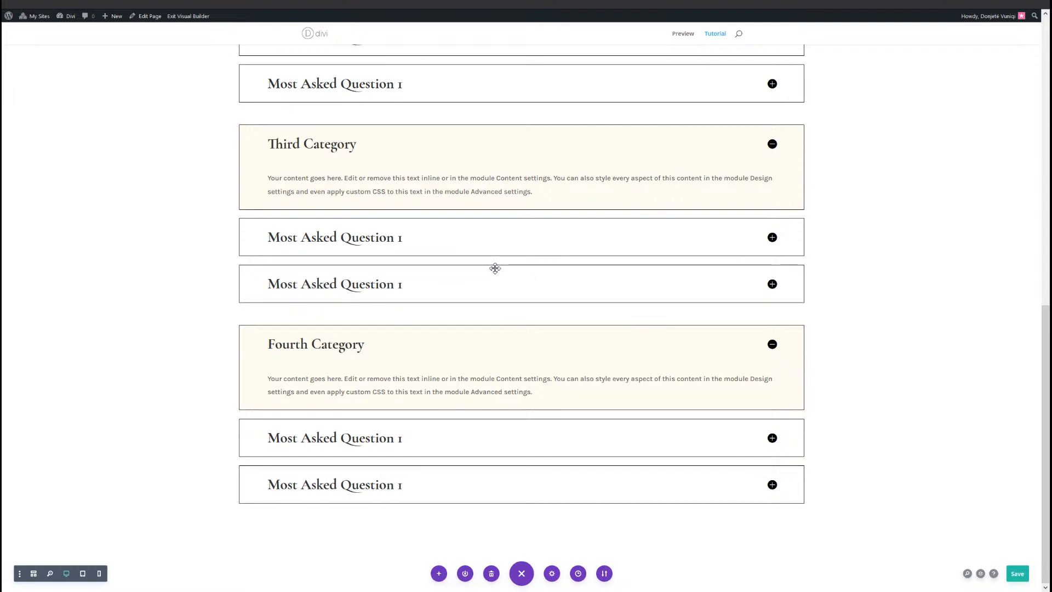
pyautogui.scroll(10, 493, 268)
pyautogui.click(1017, 574)
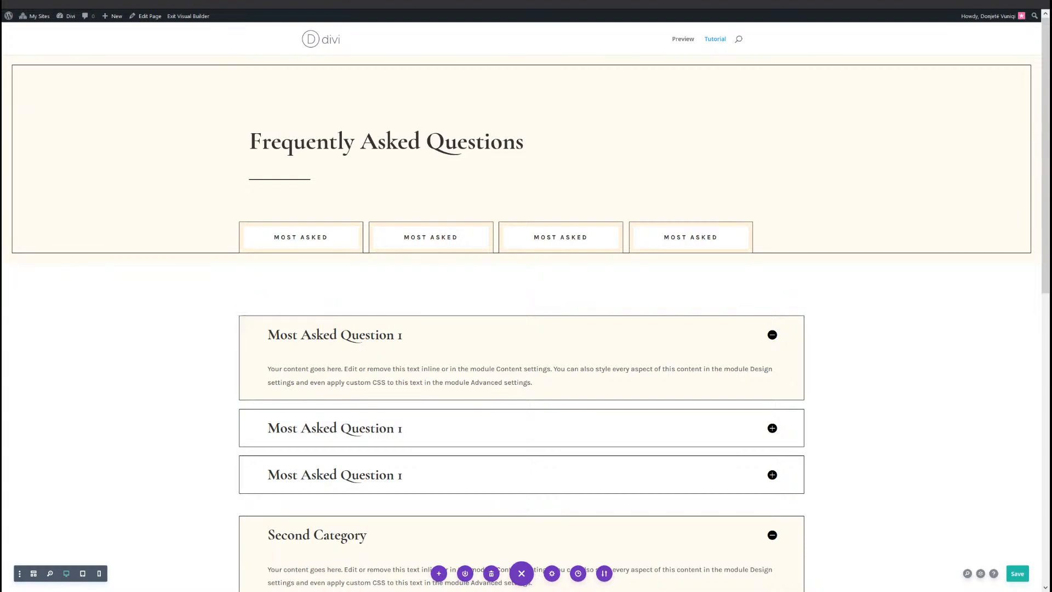
pyautogui.hotkey('ctrl', 's')
# Give the first Most Asked tab label the CSS ID "faq-item-1", copy the ID and save the module settings
pyautogui.scroll(-2, 758, 350)
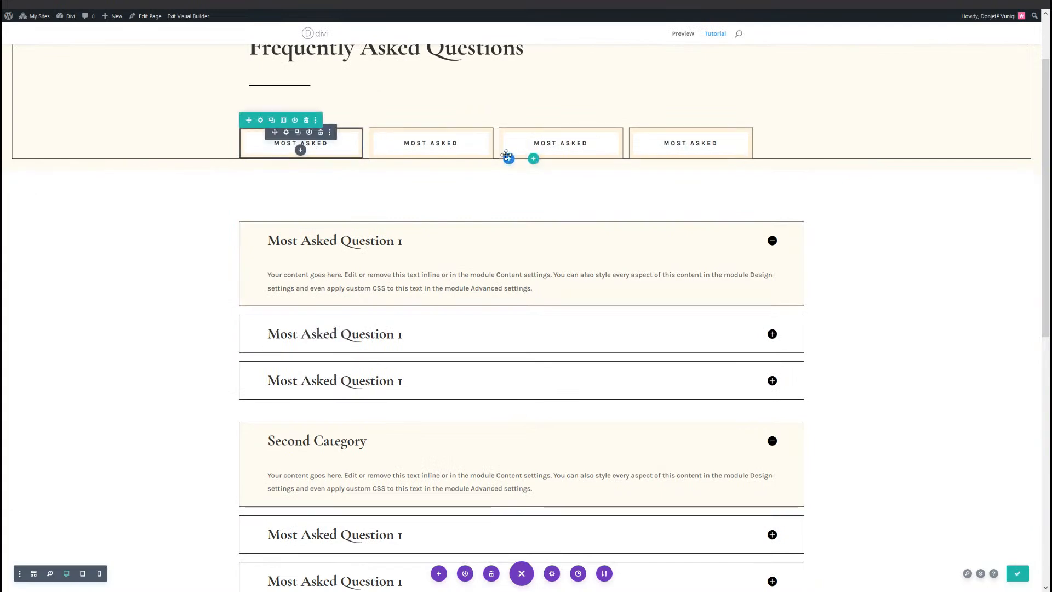
pyautogui.scroll(2, 359, 307)
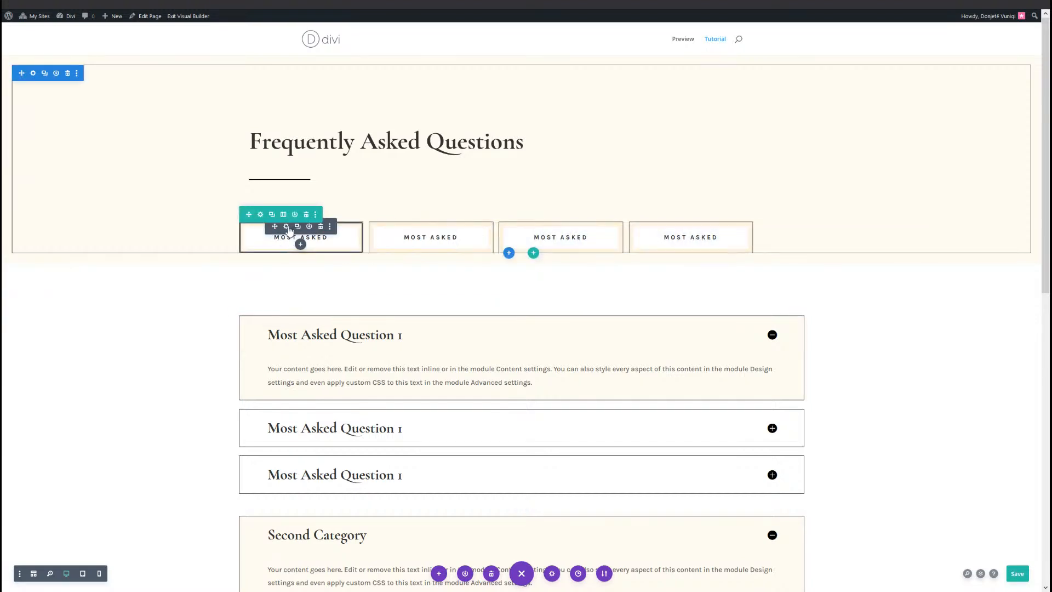
pyautogui.click(287, 226)
pyautogui.click(490, 153)
pyautogui.click(468, 190)
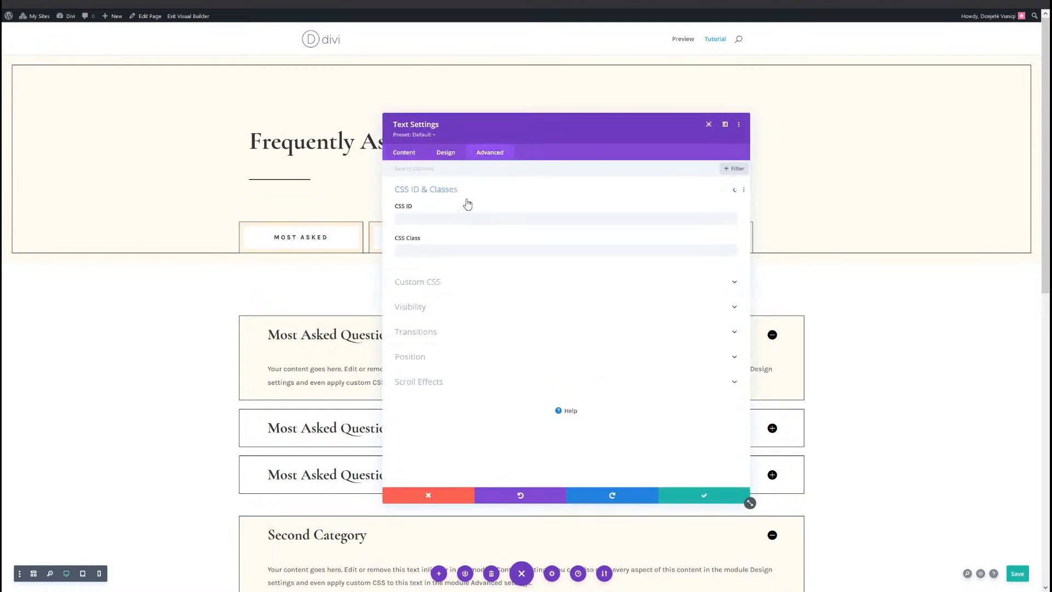
pyautogui.click(461, 218)
pyautogui.write('faq-item-1')
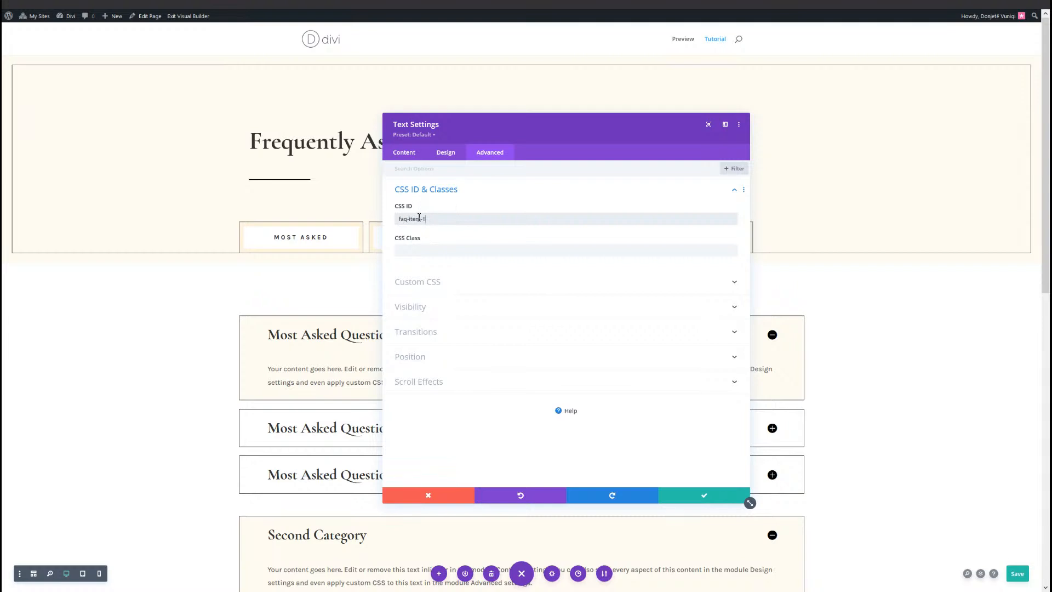
pyautogui.tripleClick(459, 223)
pyautogui.hotkey('ctrl', 'c')
pyautogui.click(676, 495)
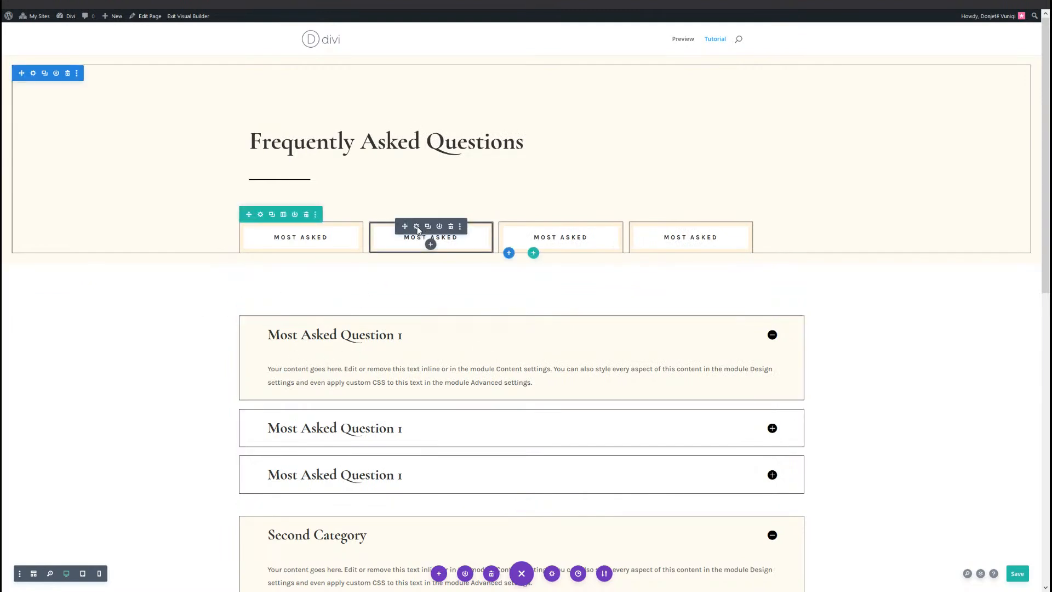
# Paste the copied ID as the CSS ID of the second Most Asked tab label and save the module settings
pyautogui.click(417, 227)
pyautogui.click(496, 152)
pyautogui.moveTo(512, 120); pyautogui.dragTo(678, 109)
pyautogui.click(630, 178)
pyautogui.click(622, 209)
pyautogui.hotkey('ctrl', 'v')
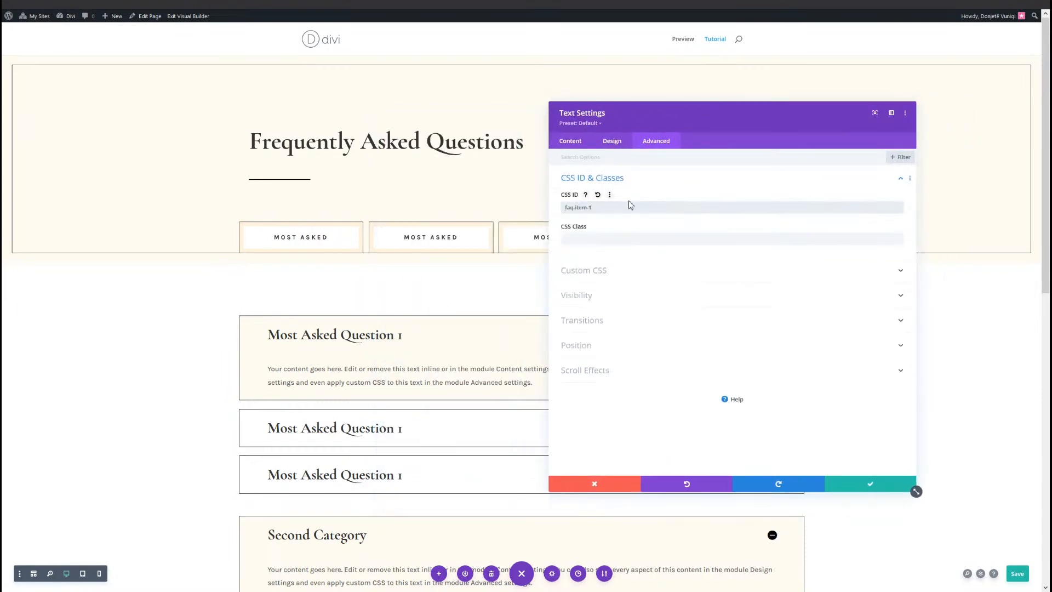
pyautogui.hotkey('ctrl', 's')
pyautogui.click(865, 484)
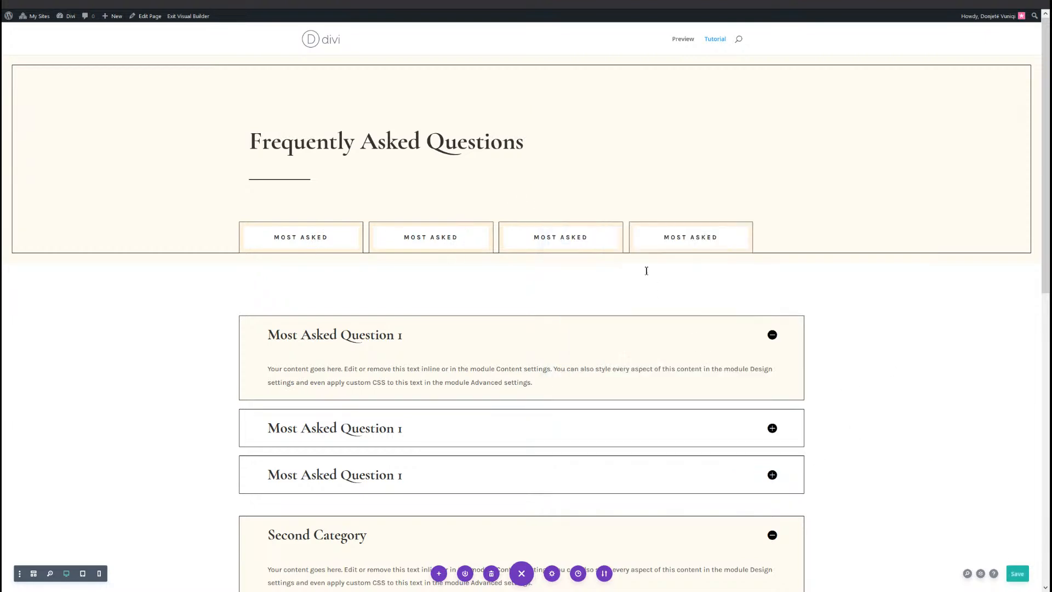
# Give the third Most Asked tab label the CSS ID "faq-item-3" and save the module settings
pyautogui.click(546, 226)
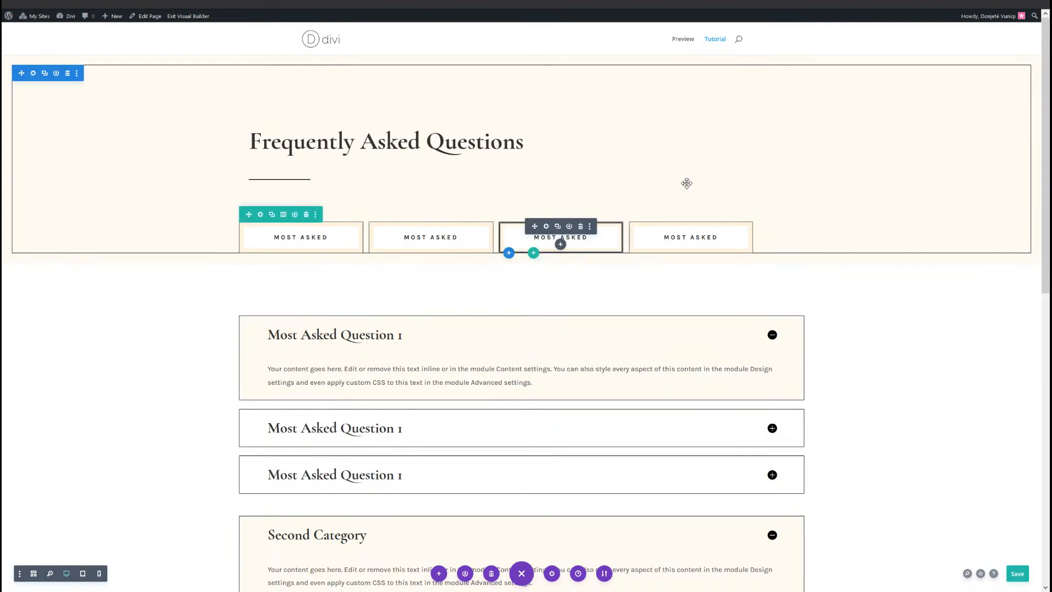
pyautogui.click(656, 141)
pyautogui.click(634, 180)
pyautogui.click(625, 207)
pyautogui.hotkey('ctrl', 'v')
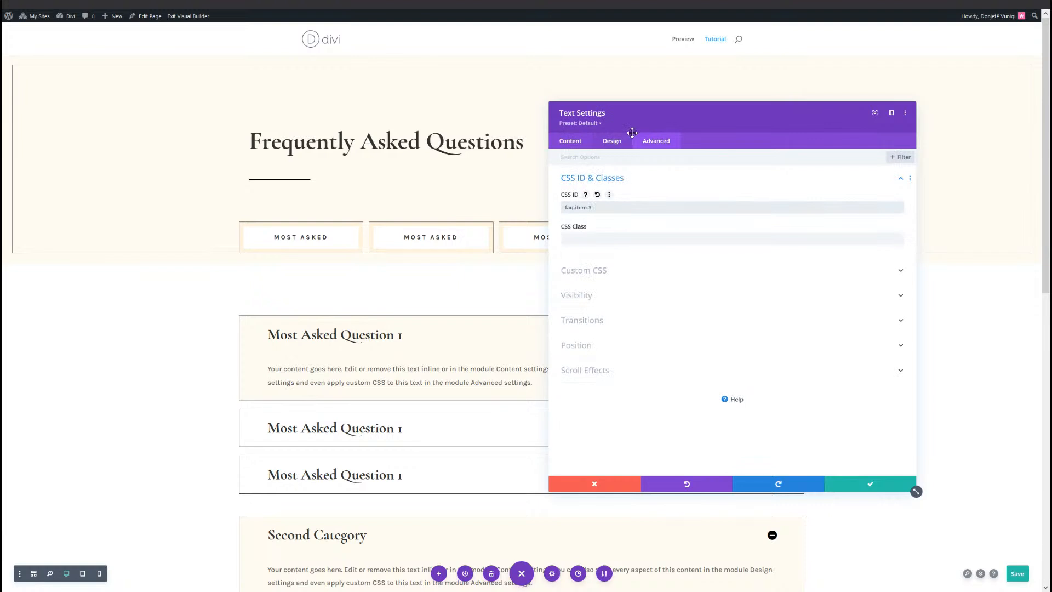
pyautogui.click(874, 491)
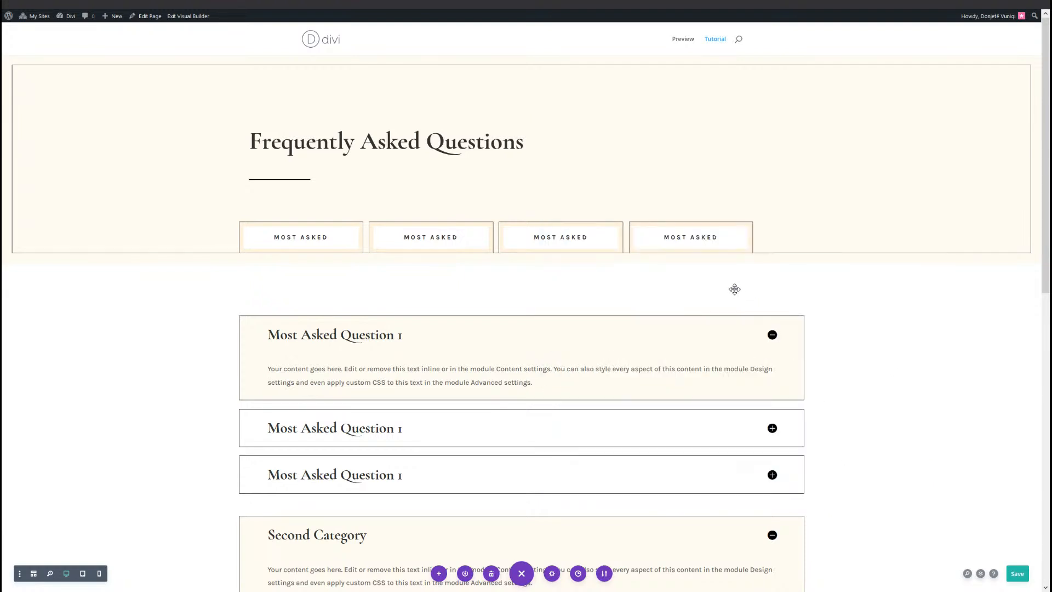
# Give the fourth Most Asked tab label the CSS ID "faq-item-4", save the module settings and save the page
pyautogui.click(676, 225)
pyautogui.click(655, 140)
pyautogui.click(624, 181)
pyautogui.click(636, 206)
pyautogui.hotkey('ctrl', 'v')
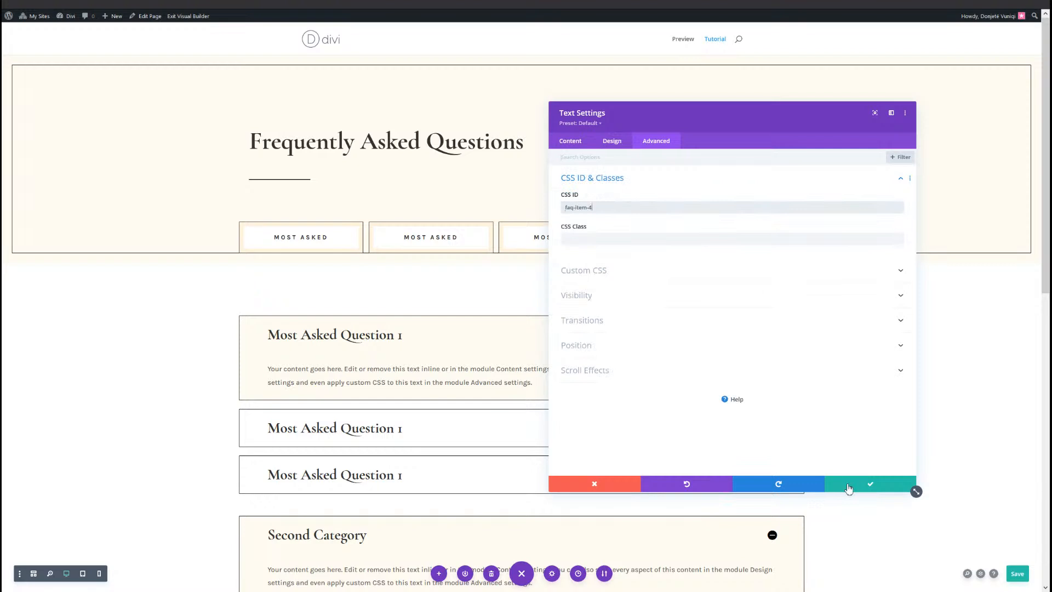
pyautogui.click(870, 484)
pyautogui.click(1017, 573)
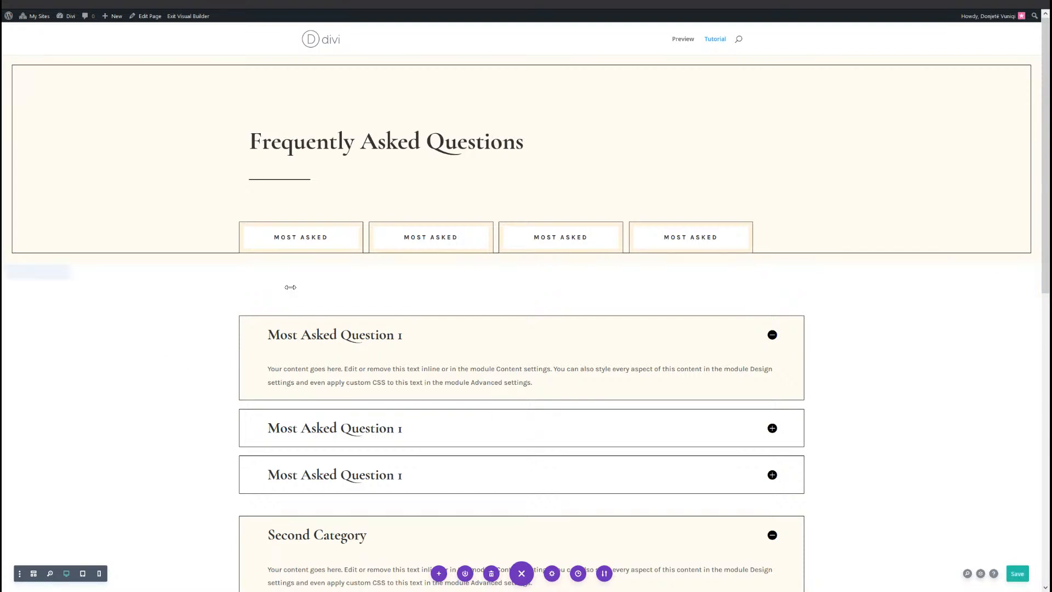
# Give the first row of question toggles the CSS ID "faq-tab-1" and save the row settings
pyautogui.scroll(-1, 285, 291)
pyautogui.scroll(-1, 275, 299)
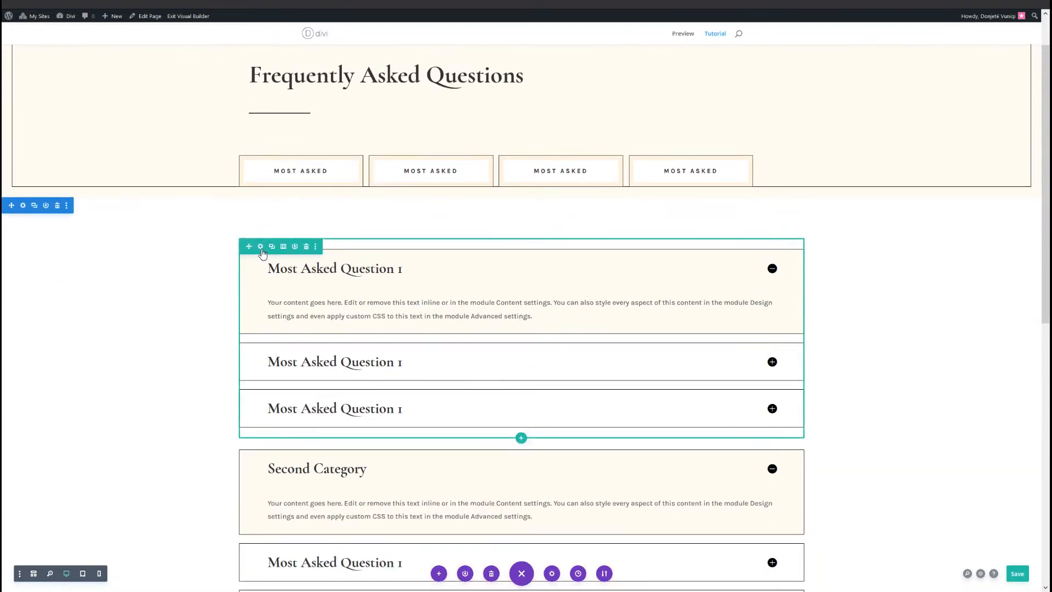
pyautogui.click(261, 247)
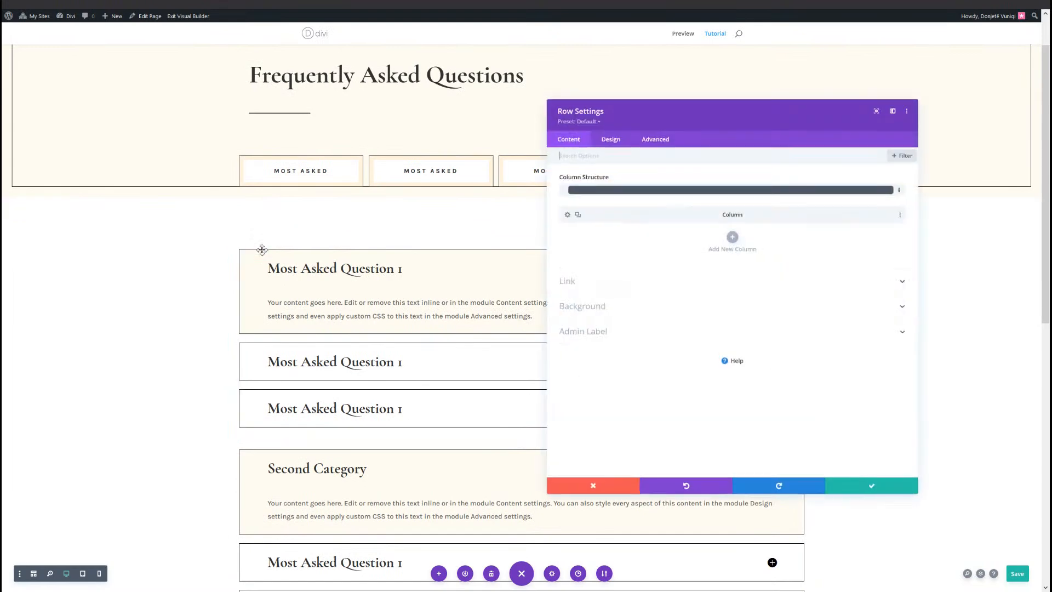
pyautogui.click(657, 142)
pyautogui.click(603, 180)
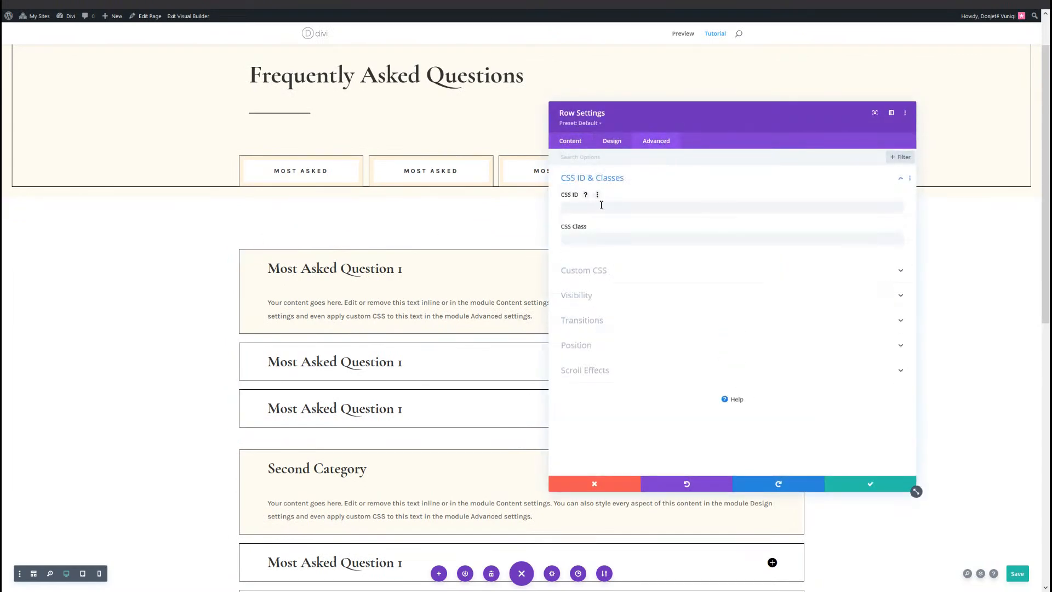
pyautogui.write('faq-tab-1')
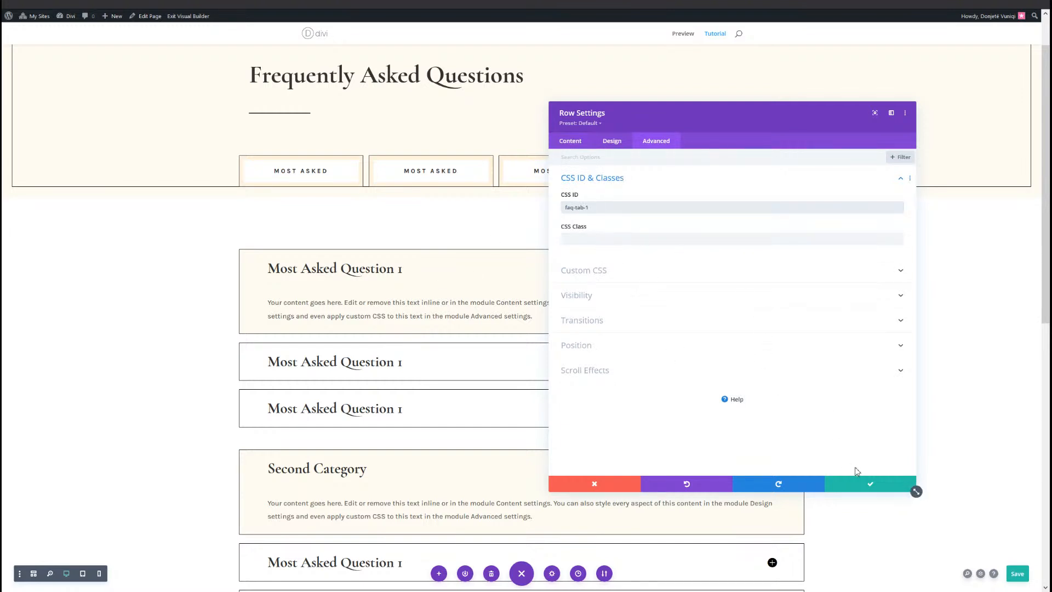
pyautogui.click(857, 489)
# Give the Second Category toggle row the CSS ID "faq-tab-2" and save the row settings
pyautogui.scroll(-2, 289, 152)
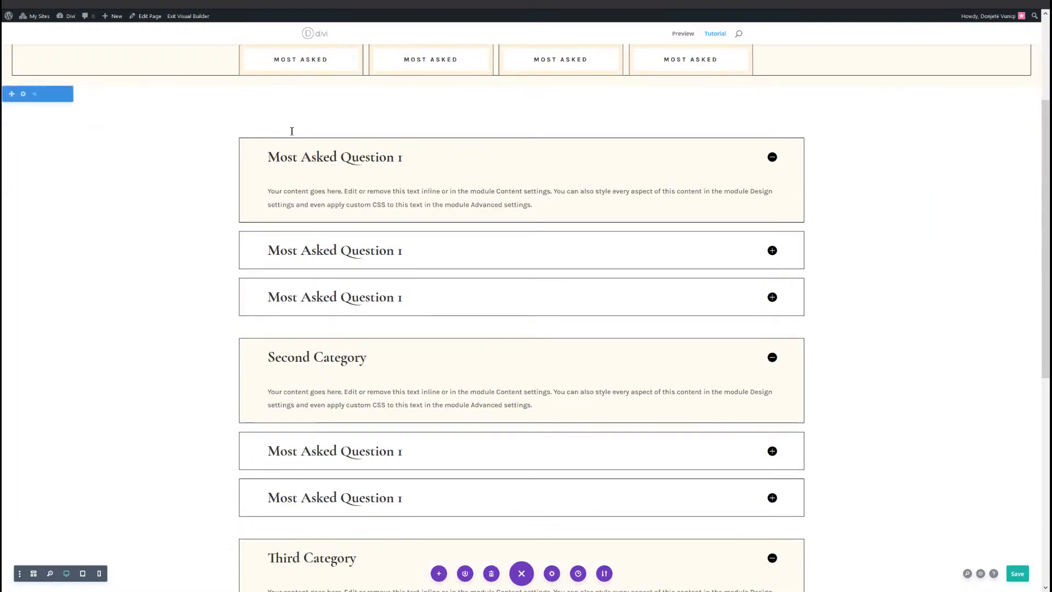
pyautogui.scroll(-1, 330, 267)
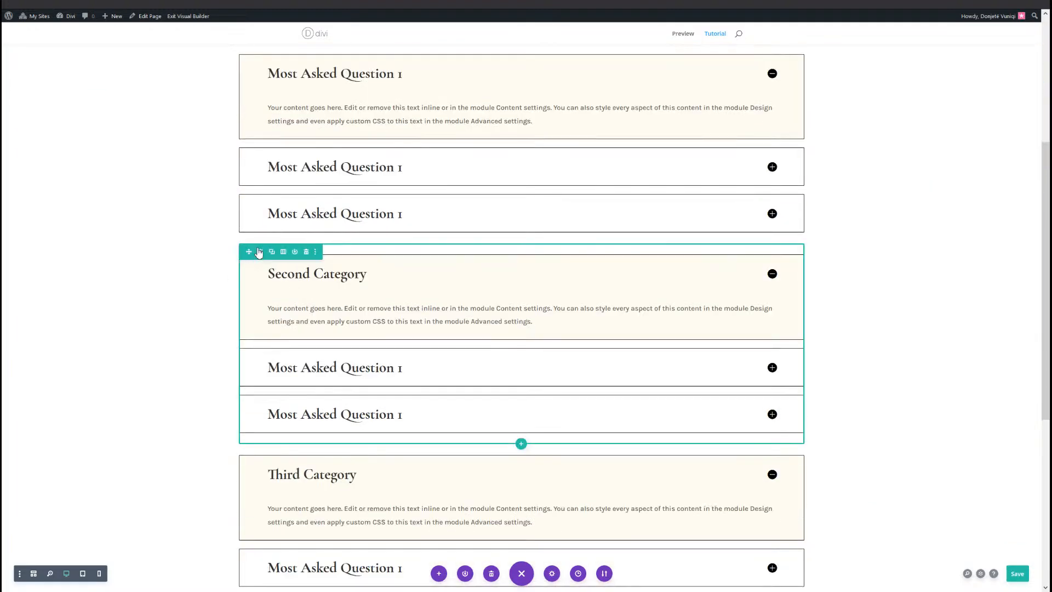
pyautogui.click(260, 251)
pyautogui.click(656, 140)
pyautogui.click(592, 177)
pyautogui.click(603, 208)
pyautogui.write('faq-tab-1')
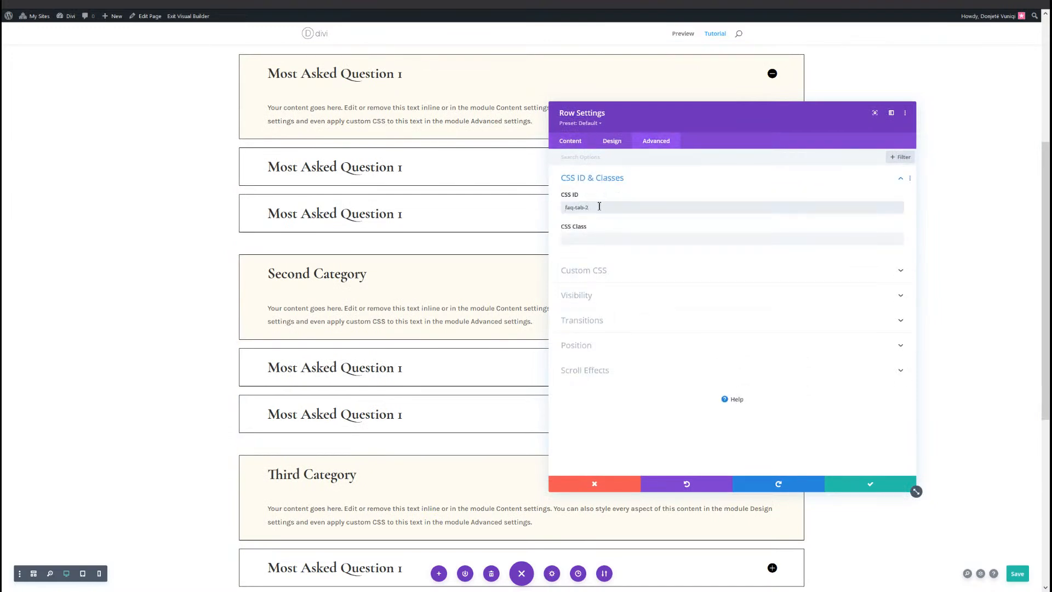
pyautogui.click(869, 483)
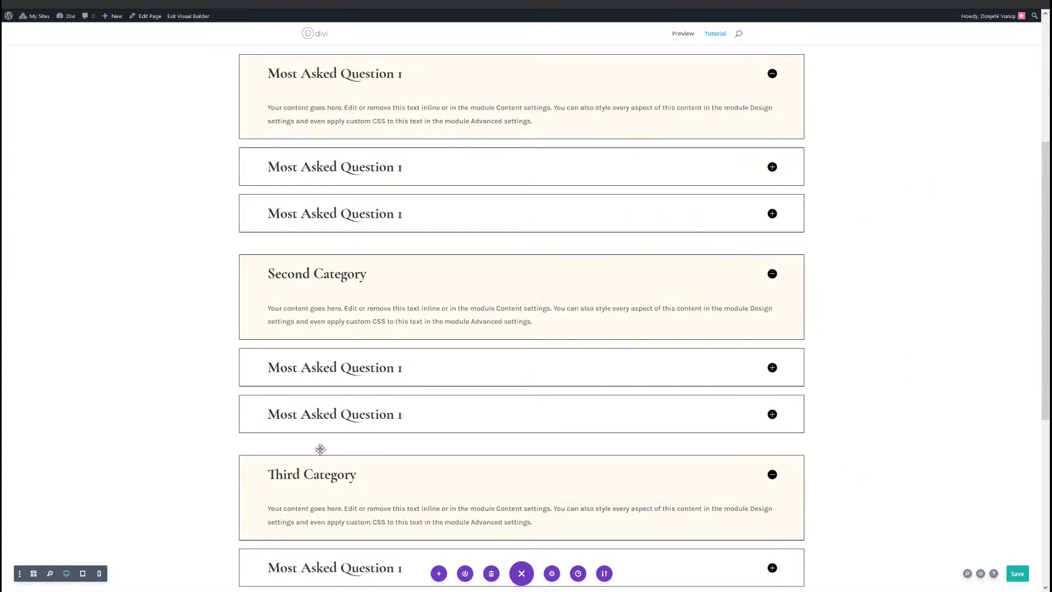
# Give the Third Category toggle row the CSS ID "faq-tab-3" and save the row settings
pyautogui.scroll(-3, 319, 446)
pyautogui.scroll(-1, 302, 441)
pyautogui.click(260, 244)
pyautogui.click(656, 141)
pyautogui.click(630, 177)
pyautogui.click(611, 207)
pyautogui.write('faq-tab-1')
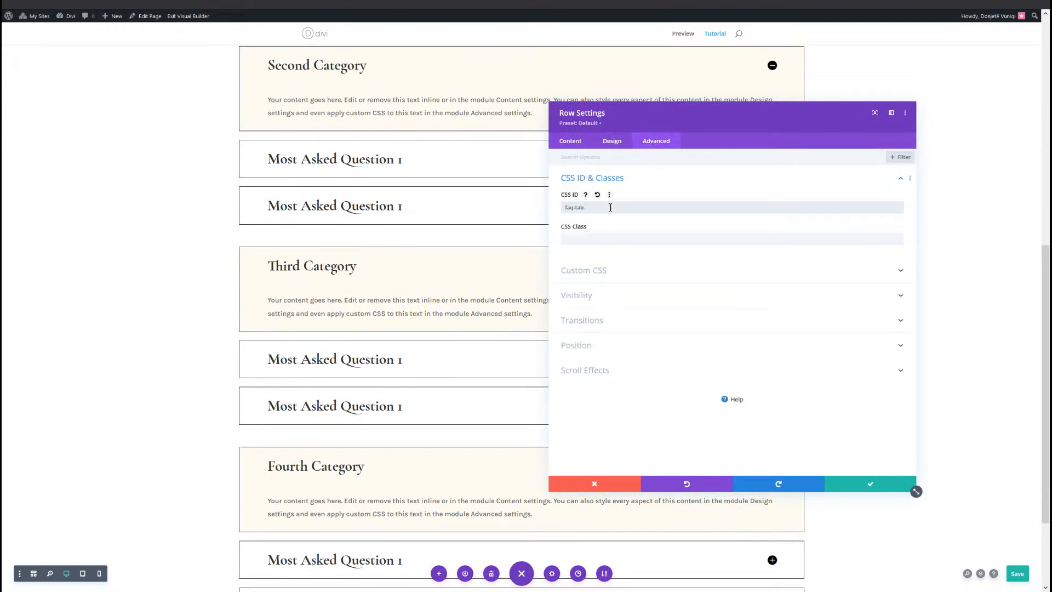
pyautogui.click(866, 482)
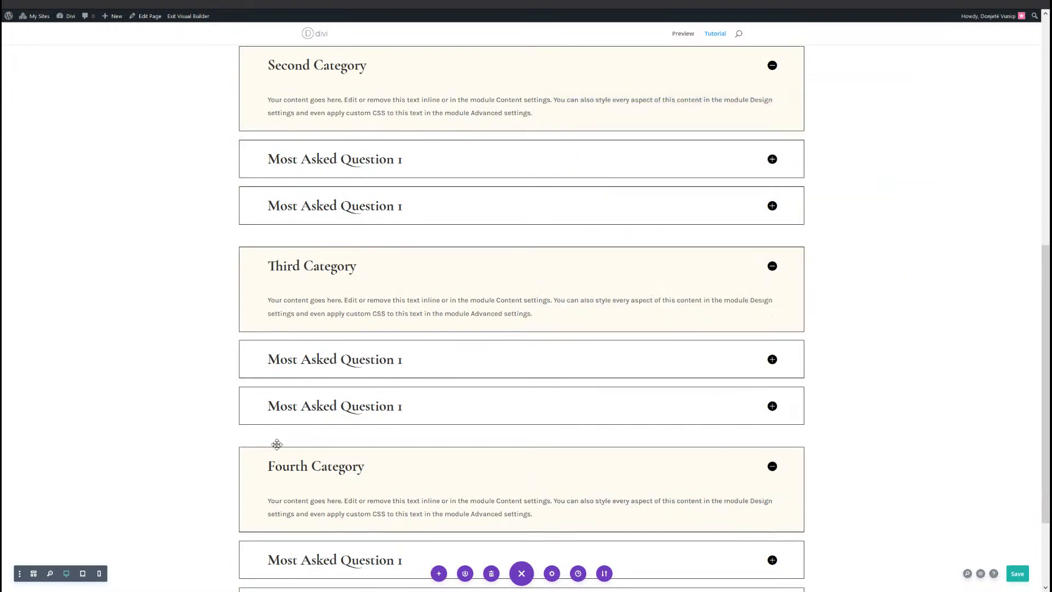
# Give the Fourth Category toggle row the CSS ID "faq-tab-4", save the row settings and save the page
pyautogui.scroll(-2, 263, 436)
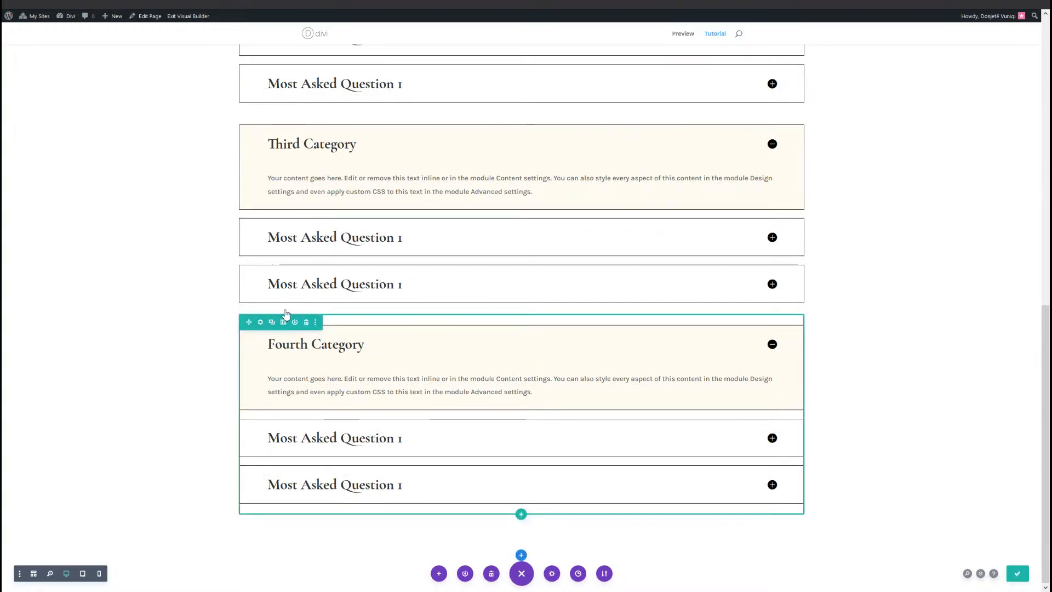
pyautogui.click(263, 325)
pyautogui.click(657, 142)
pyautogui.click(619, 179)
pyautogui.click(635, 211)
pyautogui.write('faq-tab-1')
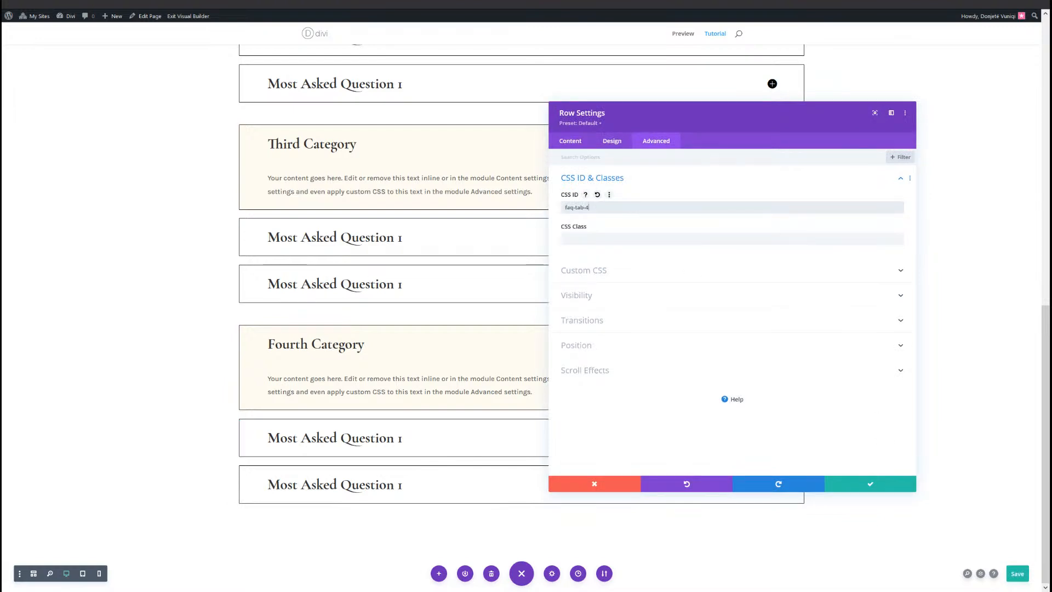
pyautogui.click(909, 485)
pyautogui.click(1019, 576)
# Add a Code module below the divider under the Frequently Asked Questions heading and open its code for editing
pyautogui.scroll(7, 743, 393)
pyautogui.scroll(3, 742, 393)
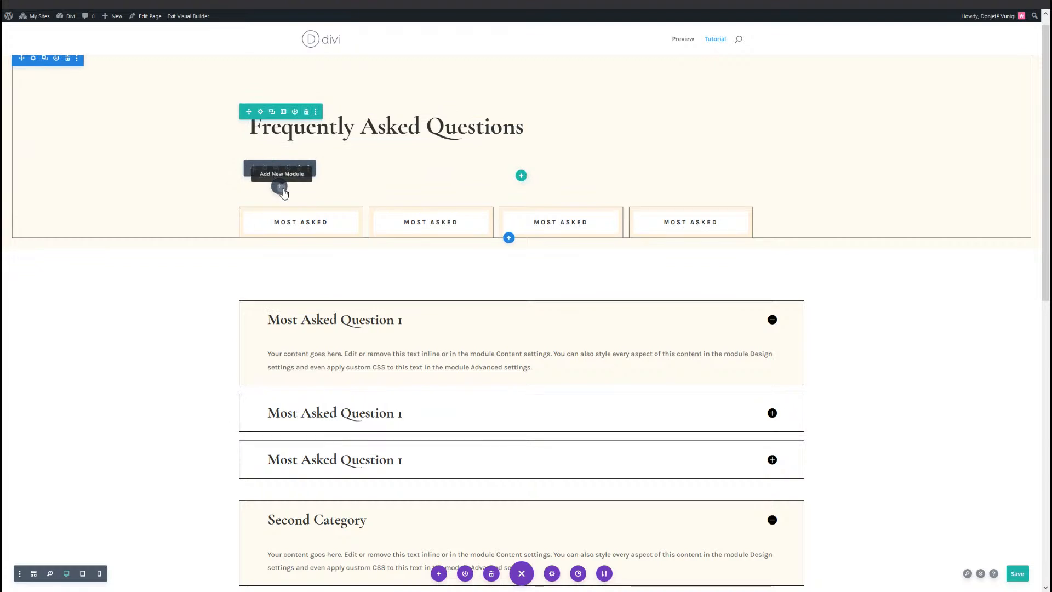
pyautogui.click(279, 186)
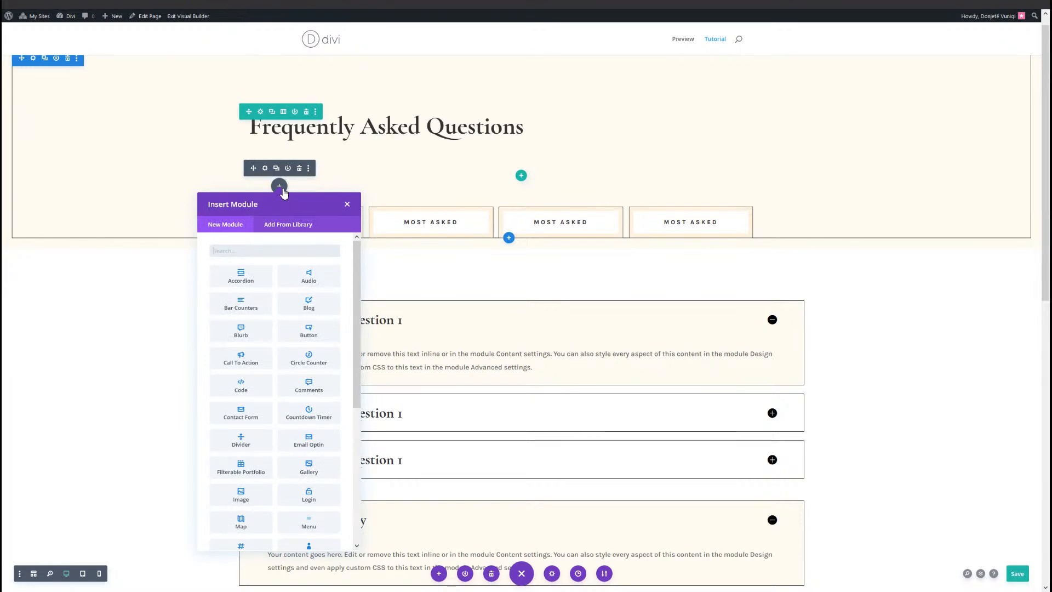
pyautogui.write('code')
pyautogui.click(243, 276)
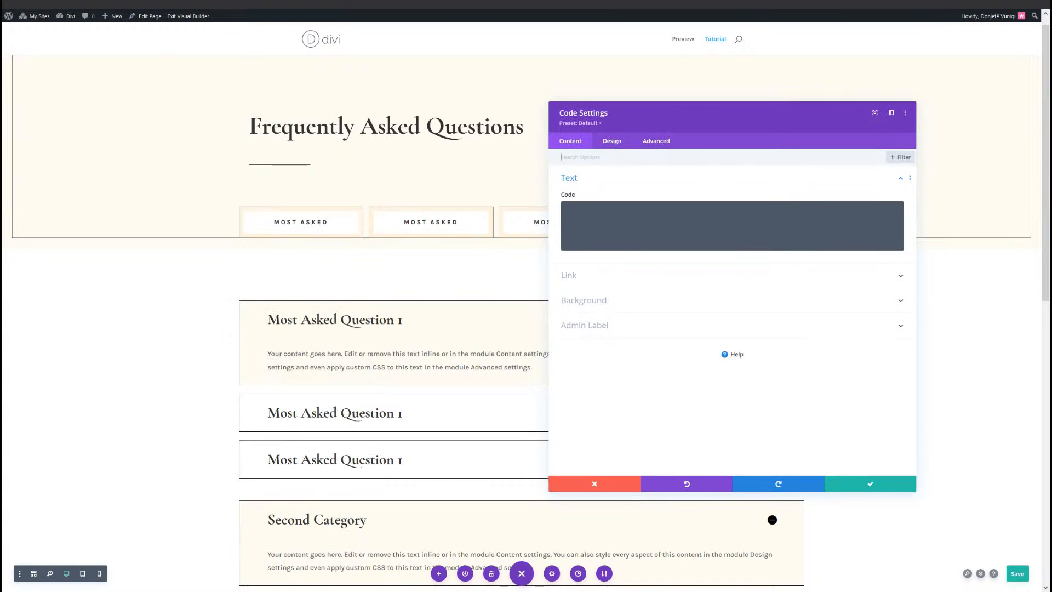
pyautogui.click(715, 232)
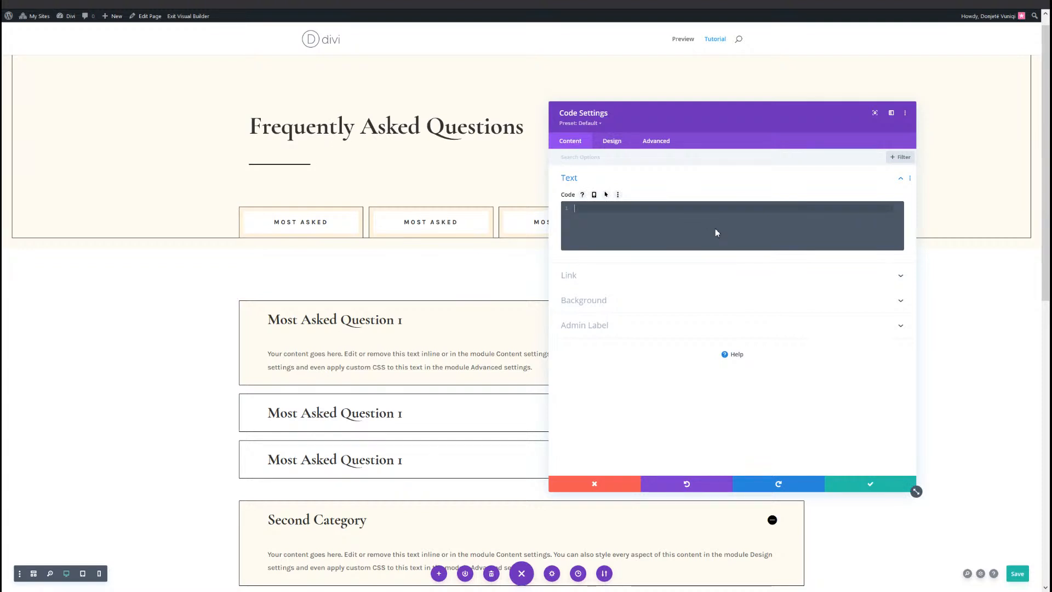
pyautogui.write('<stlye>')
pyautogui.press('Return')
pyautogui.press('Return')
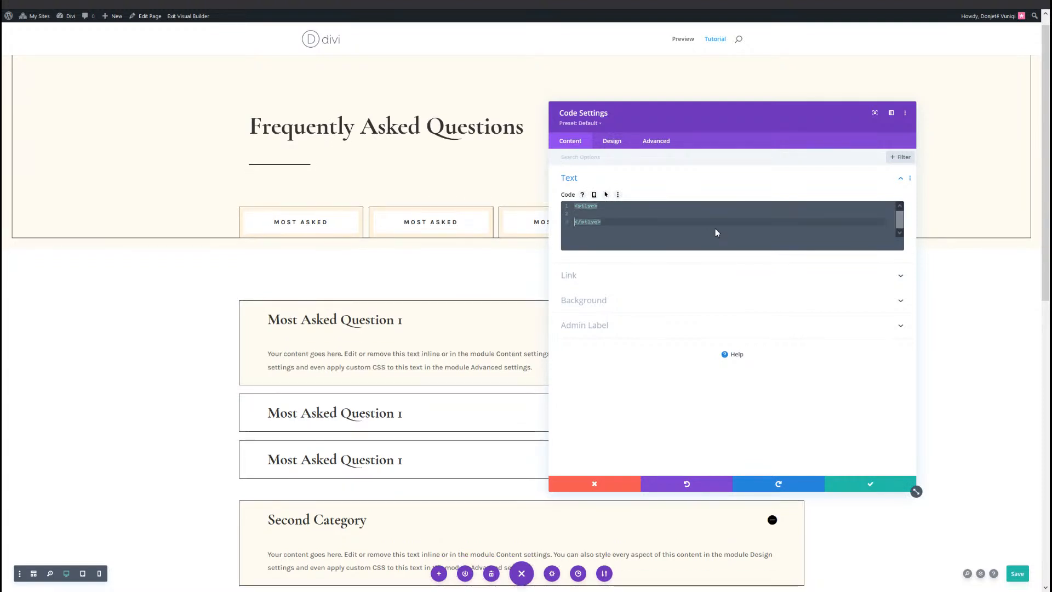
pyautogui.press('BackSpace')
pyautogui.press('Up')
# Enter an empty <style> tag pair followed by an empty <script> tag pair in the Code module
pyautogui.write('<style>')
pyautogui.press('Return')
pyautogui.press('Return')
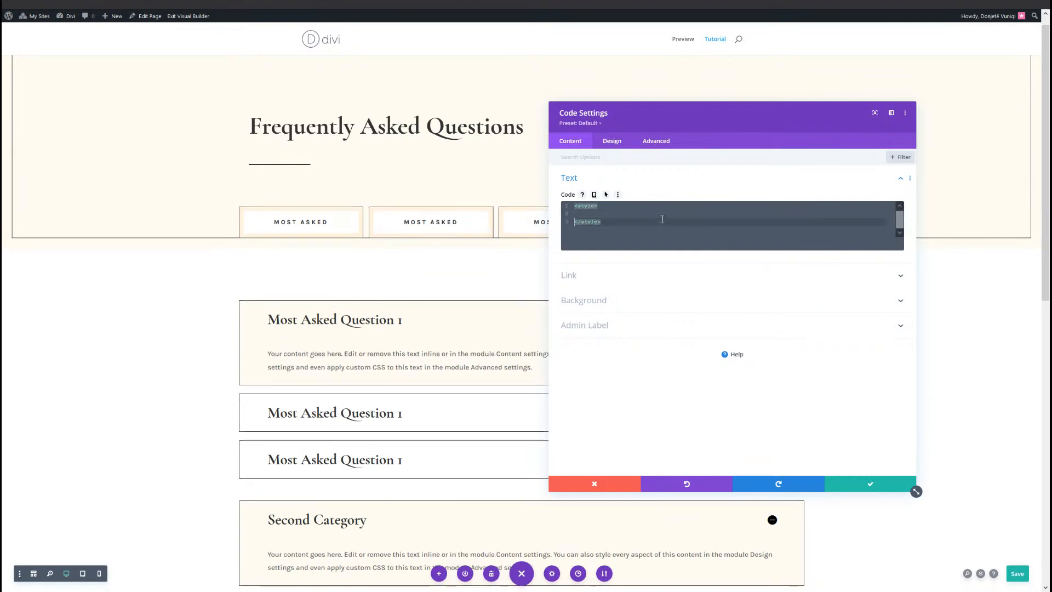
pyautogui.click(627, 227)
pyautogui.press('Return')
pyautogui.press('Return')
pyautogui.write('<script>')
pyautogui.press('Return')
pyautogui.scroll(1, 628, 229)
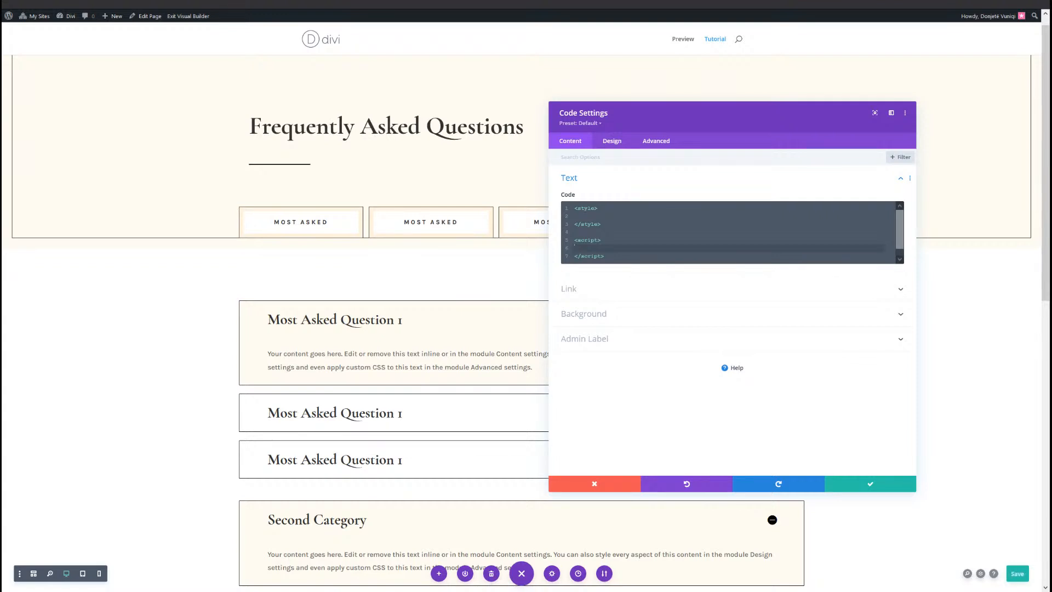
# Paste the prepared FAQ tab CSS rules between the style tags and review the pasted code
pyautogui.click(599, 215)
pyautogui.hotkey('ctrl', 'v')
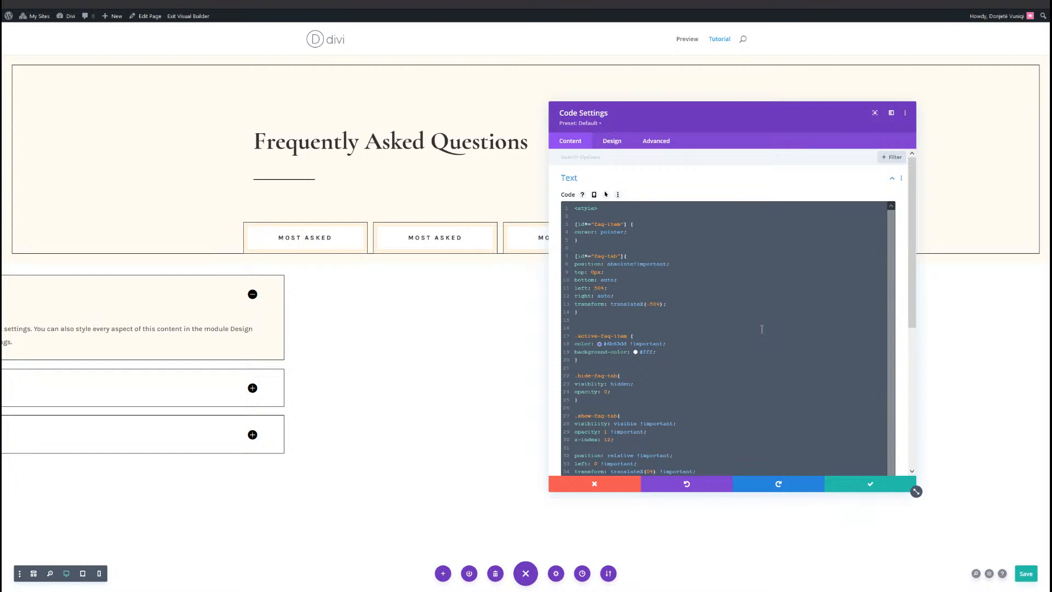
pyautogui.scroll(-5, 762, 329)
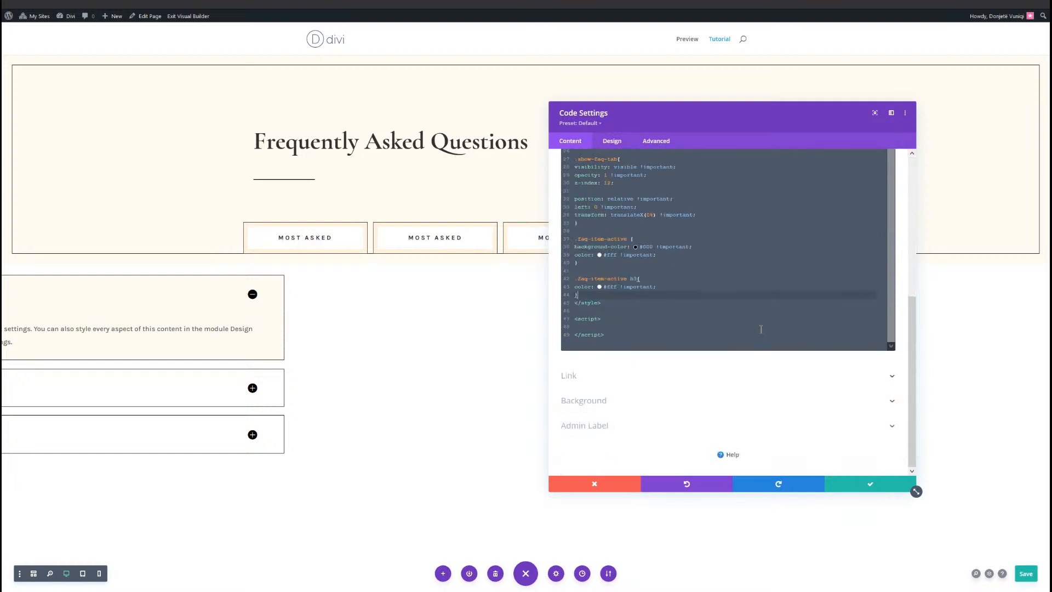
pyautogui.scroll(10, 649, 280)
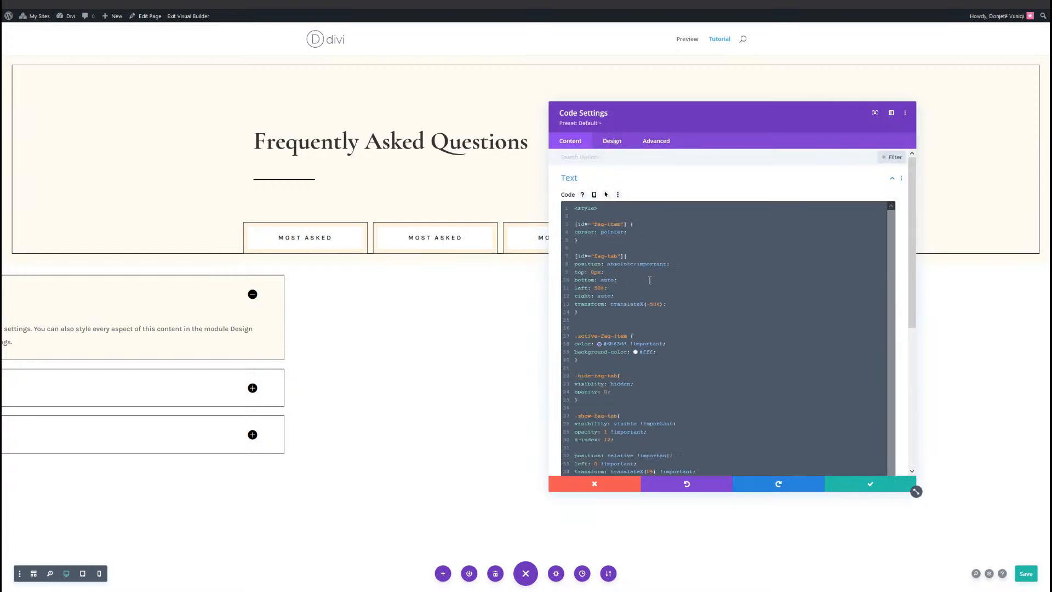
pyautogui.scroll(-5, 650, 280)
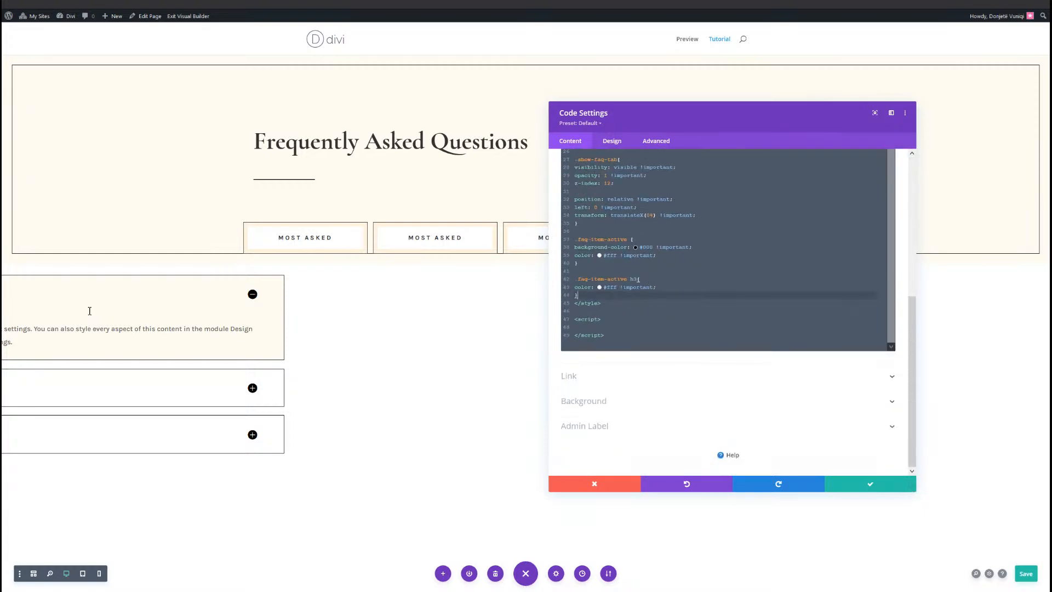
# Paste the prepared jQuery tab-switching code between the script tags, then save the Code module and the page
pyautogui.moveTo(818, 122); pyautogui.dragTo(645, 111)
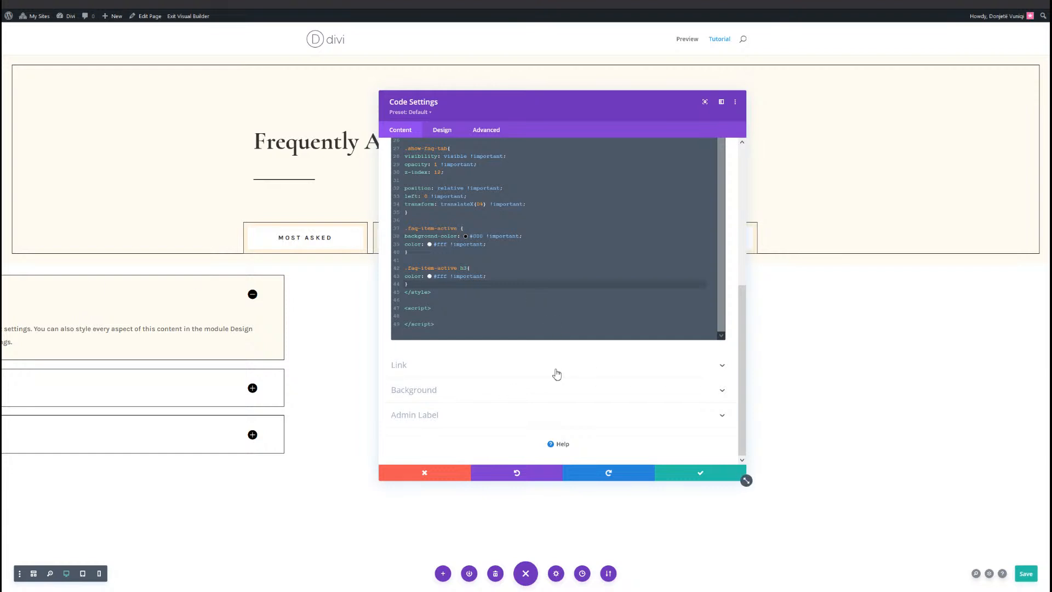
pyautogui.click(454, 310)
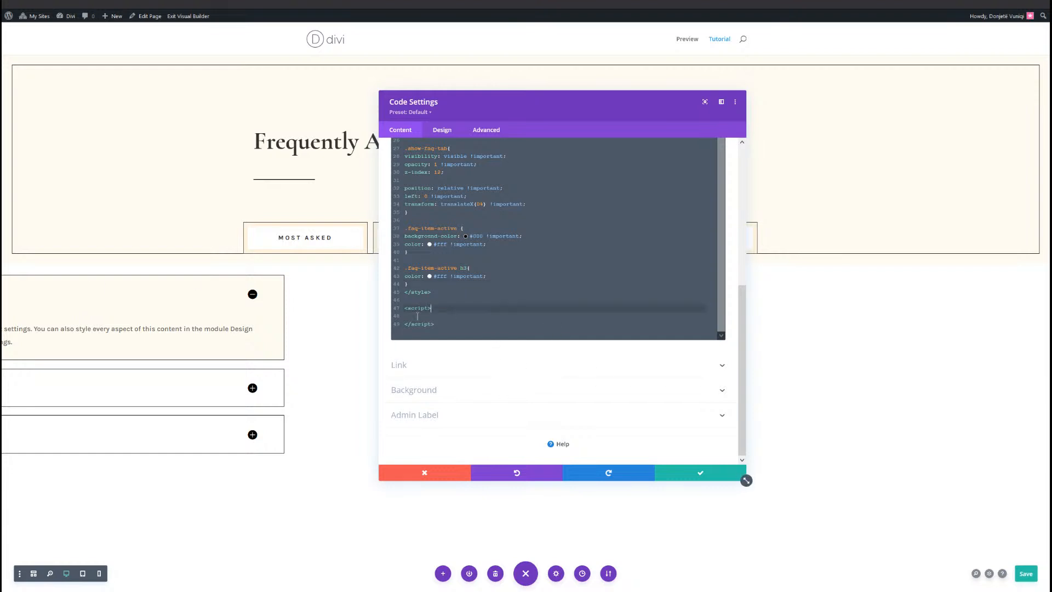
pyautogui.hotkey('ctrl', 'v')
pyautogui.scroll(-5, 619, 373)
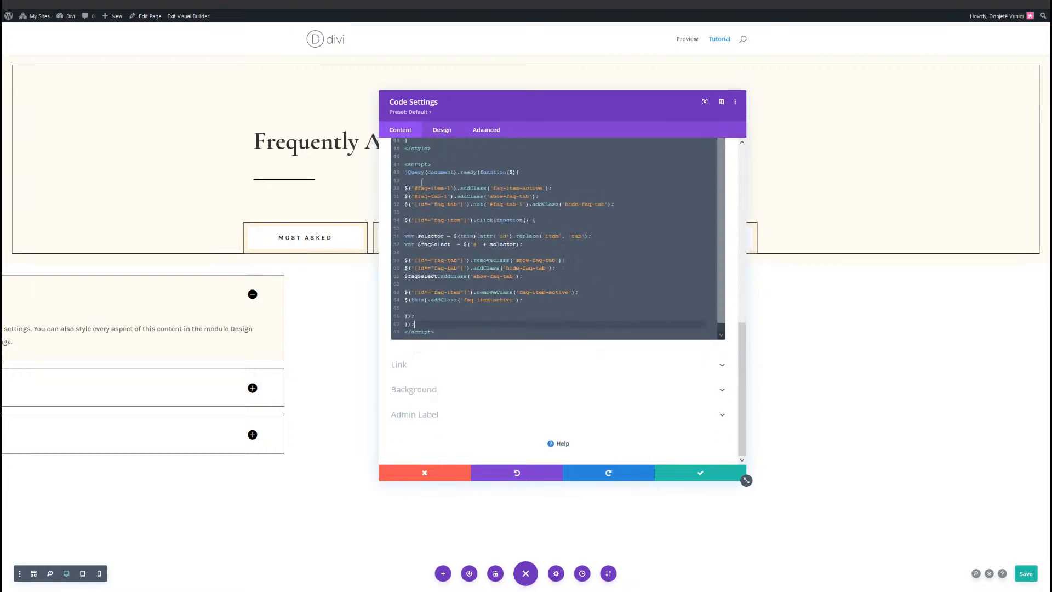
pyautogui.scroll(4, 433, 181)
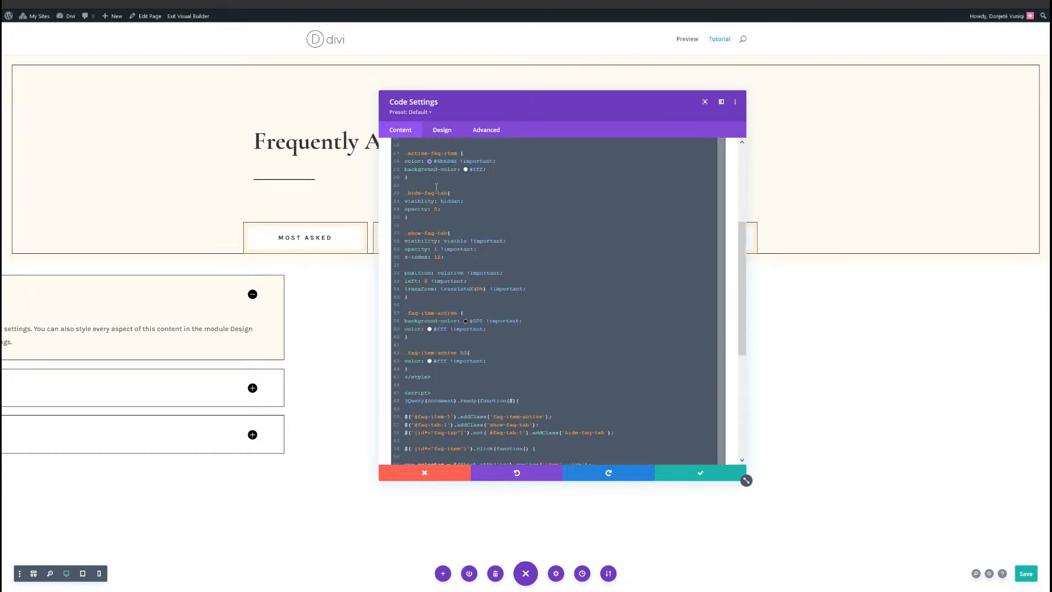
pyautogui.scroll(-5, 451, 293)
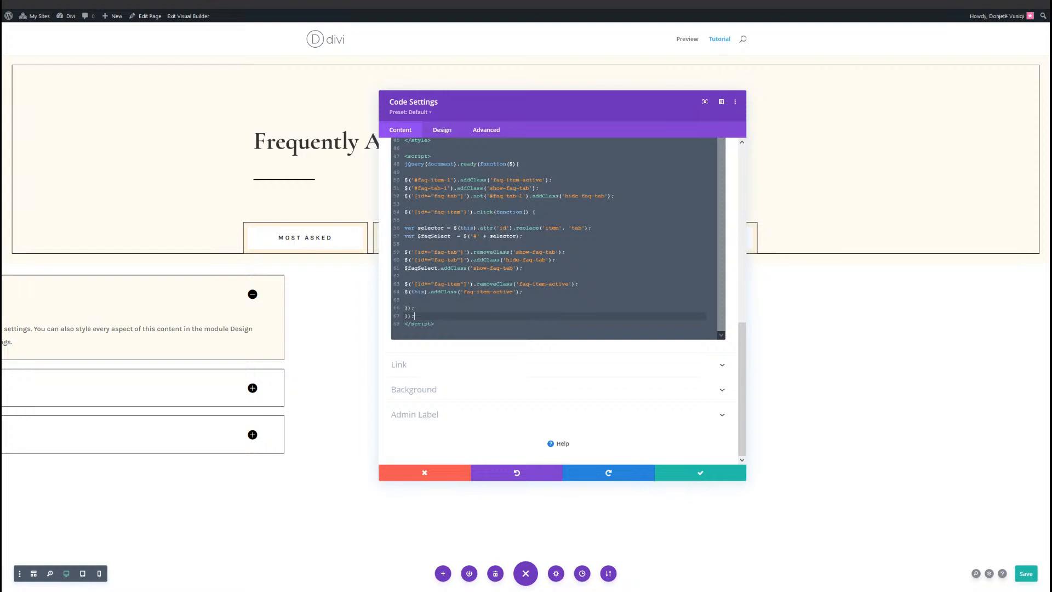
pyautogui.click(712, 474)
pyautogui.click(1035, 574)
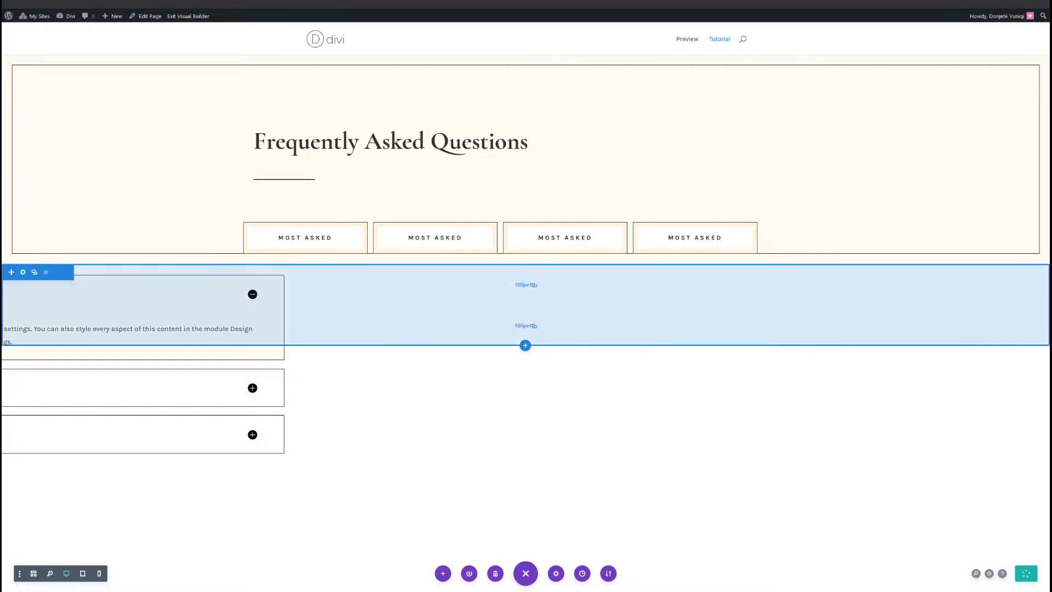
# Exit the visual builder and switch repeatedly between the four Most Asked tabs to check the question group each one shows
pyautogui.click(179, 17)
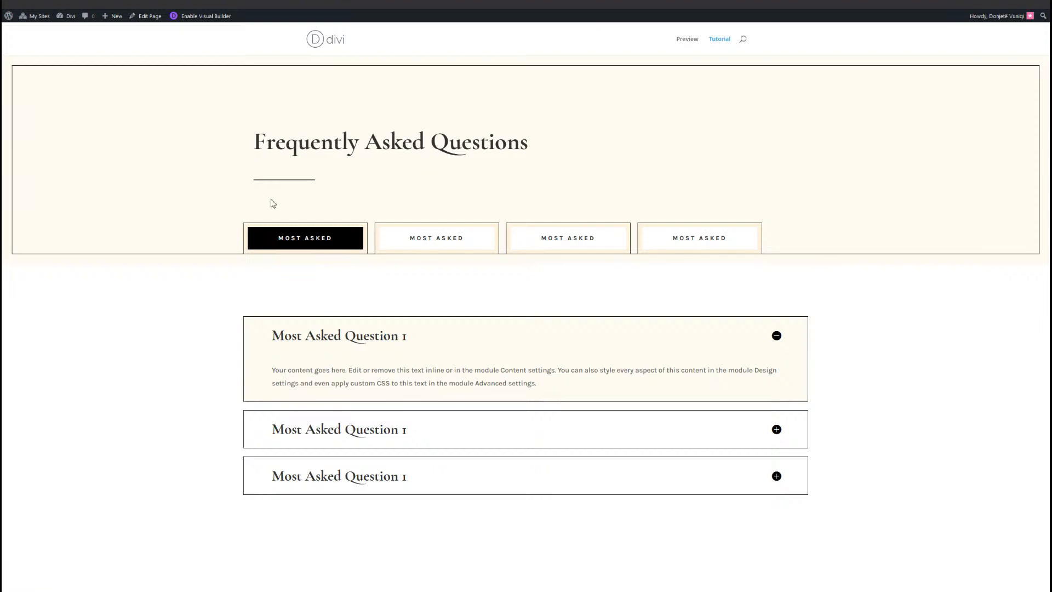
pyautogui.click(449, 241)
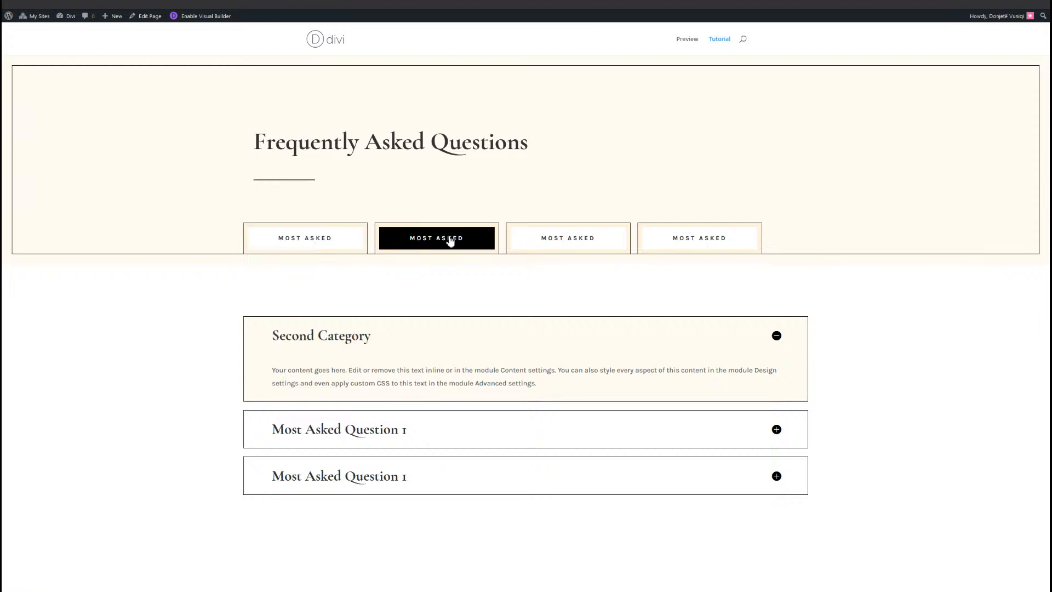
pyautogui.click(564, 242)
pyautogui.click(451, 234)
pyautogui.click(708, 242)
pyautogui.click(566, 242)
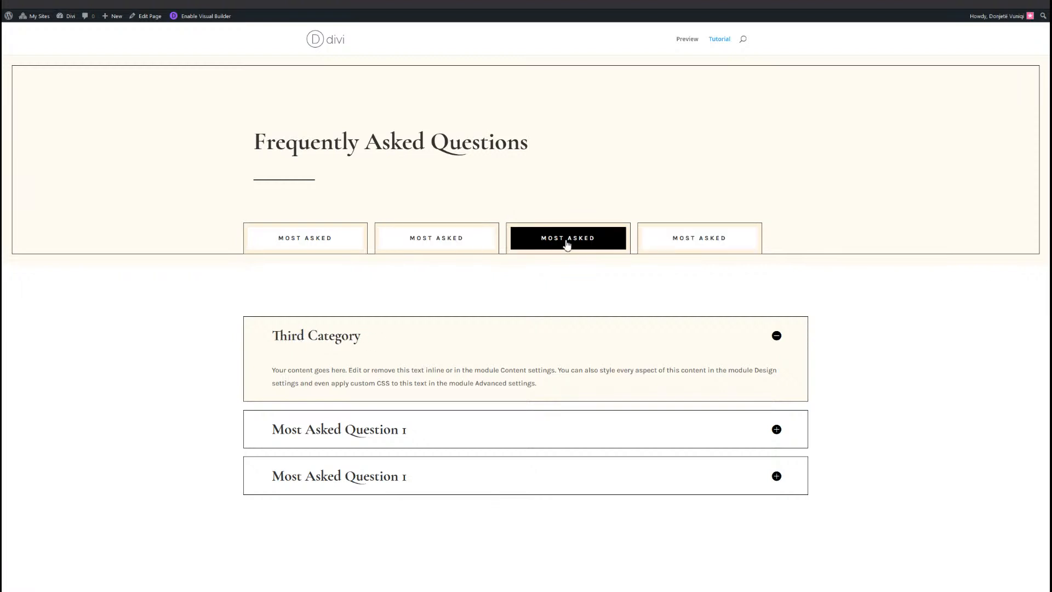
pyautogui.click(458, 242)
pyautogui.click(322, 243)
pyautogui.click(422, 244)
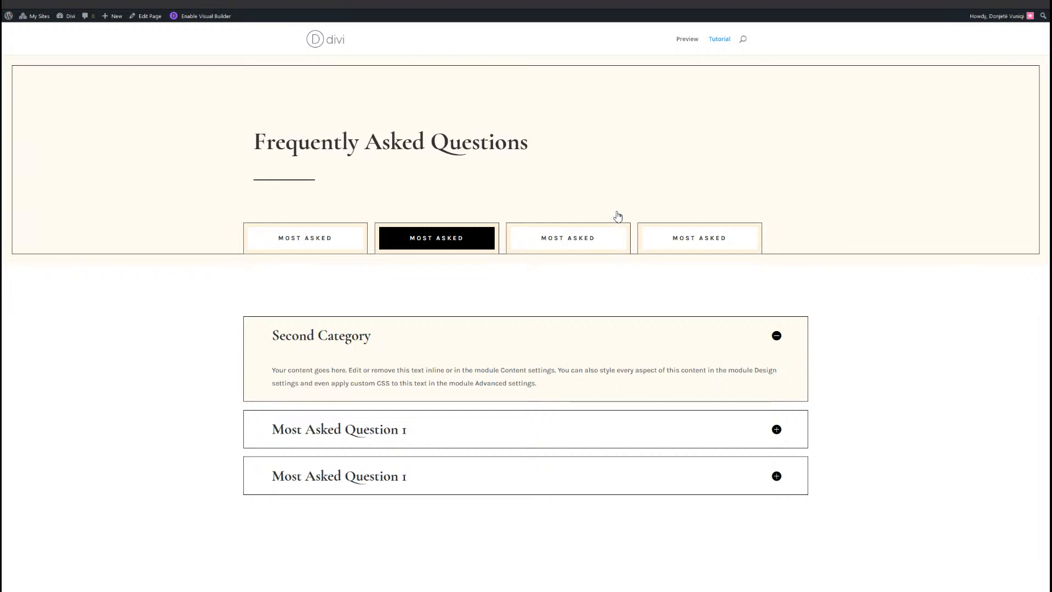
pyautogui.click(577, 235)
pyautogui.click(668, 236)
pyautogui.click(567, 241)
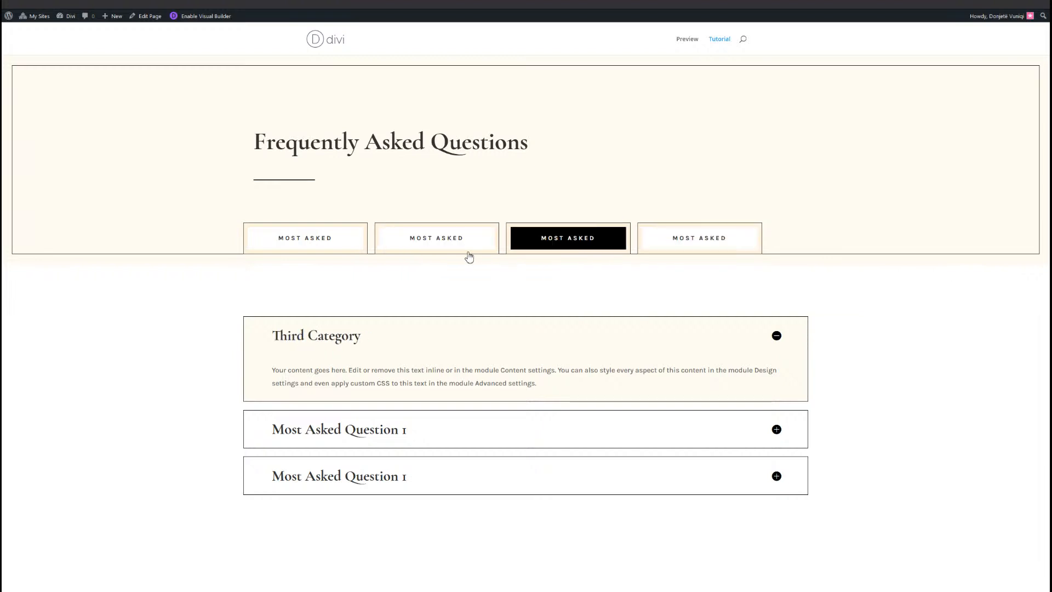
pyautogui.click(437, 248)
pyautogui.click(284, 242)
pyautogui.click(453, 241)
pyautogui.click(573, 236)
pyautogui.click(669, 237)
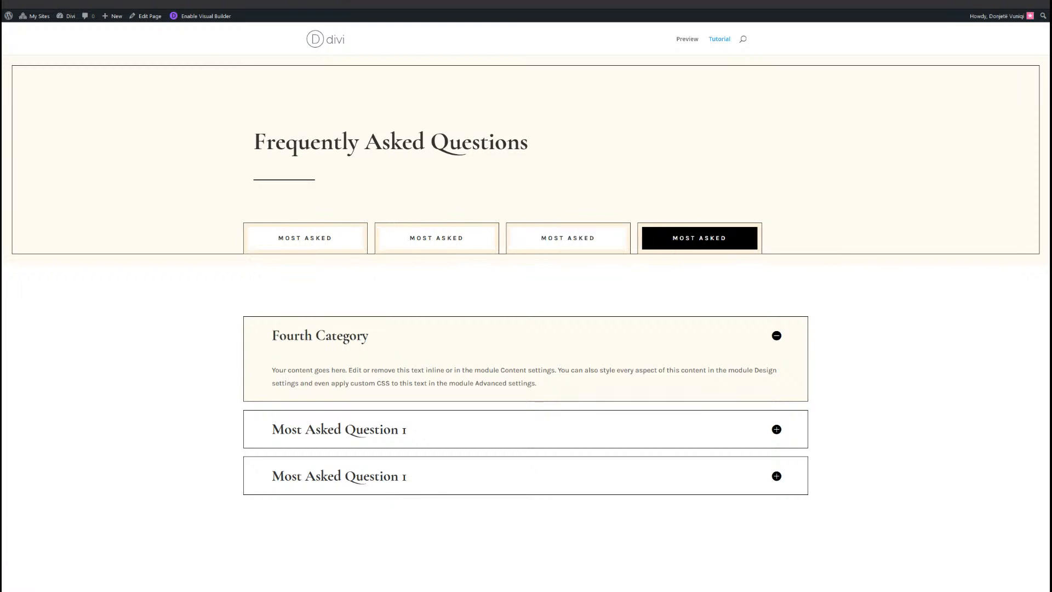